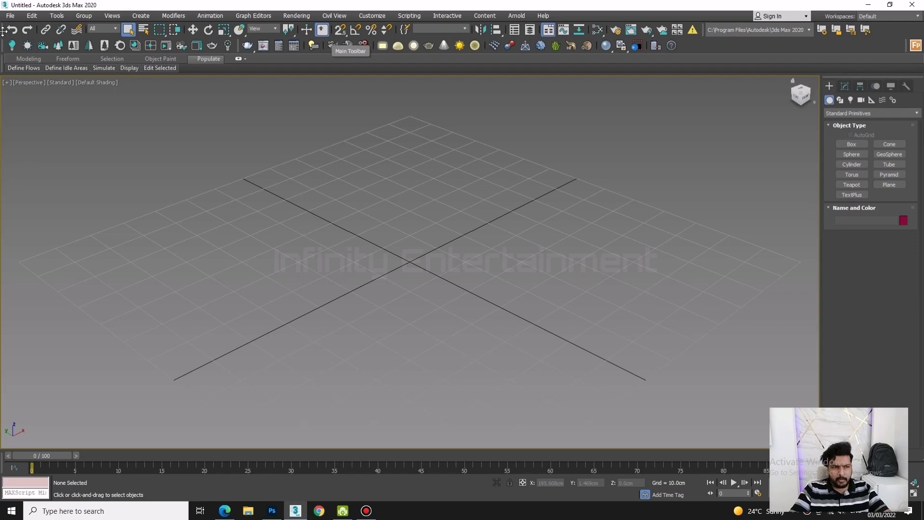
- Float two toolbar sets off the main toolbar and view the Modify panel
mouse_move(4, 45)
mouse_down()
mouse_move(64, 114)
mouse_move(4, 59)
mouse_move(220, 46)
mouse_up()
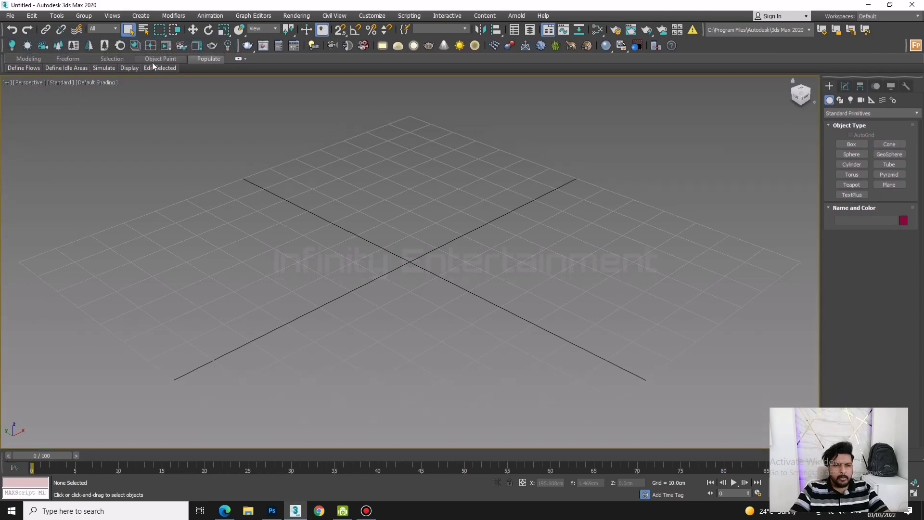
mouse_move(241, 46)
mouse_down()
mouse_move(270, 126)
mouse_move(247, 45)
mouse_up()
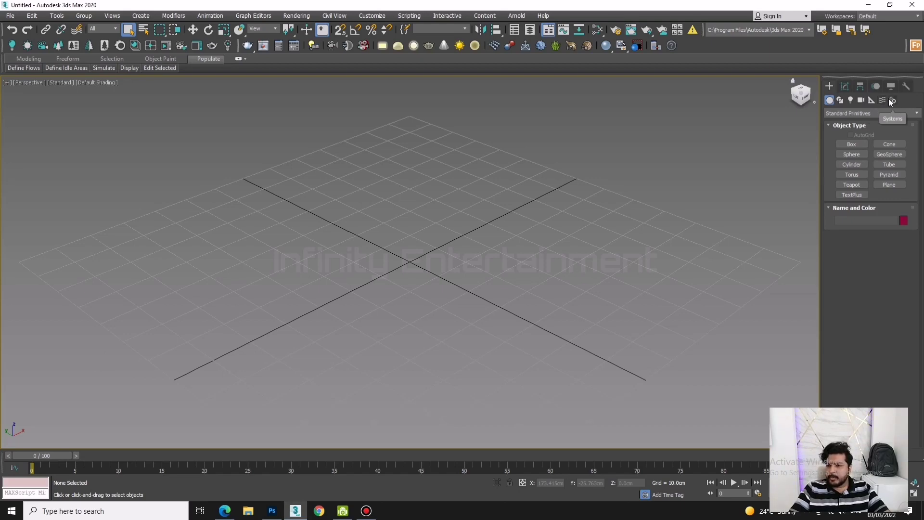
click(846, 87)
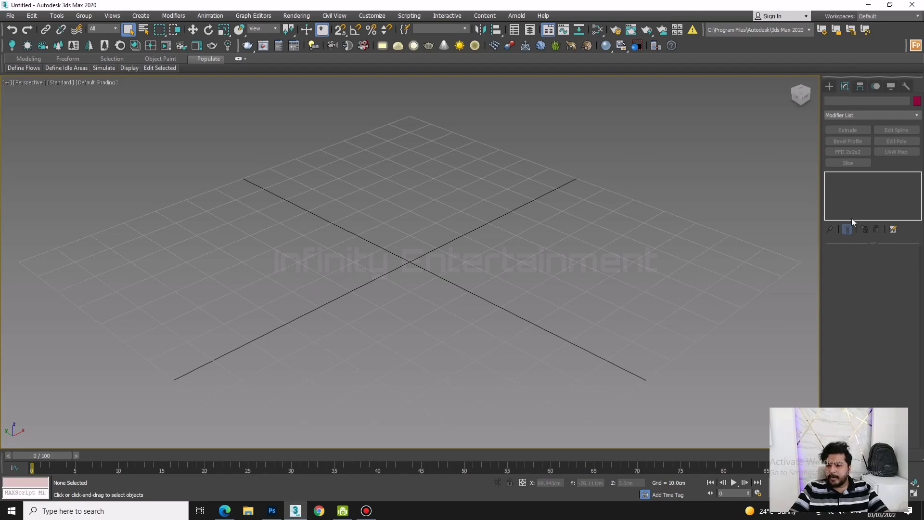
- Open and close the Modifier List, then browse the Hierarchy and Motion panels
click(861, 116)
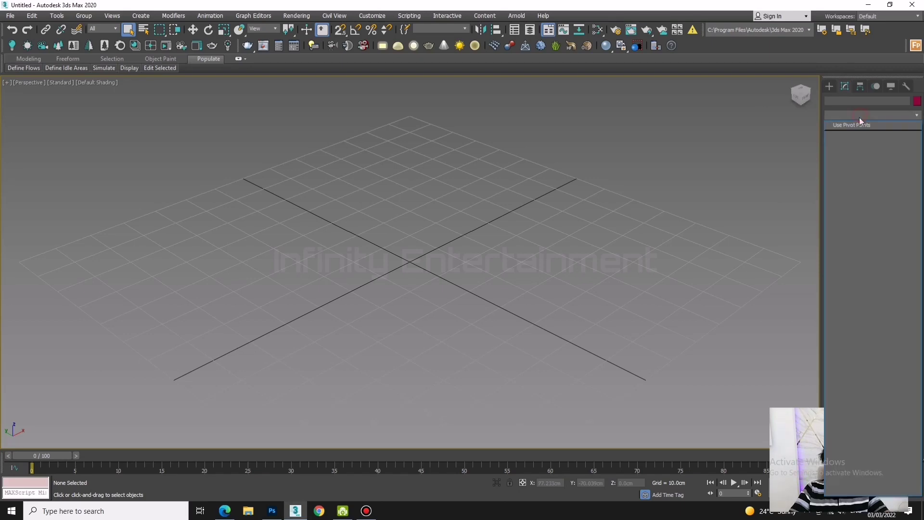
click(862, 117)
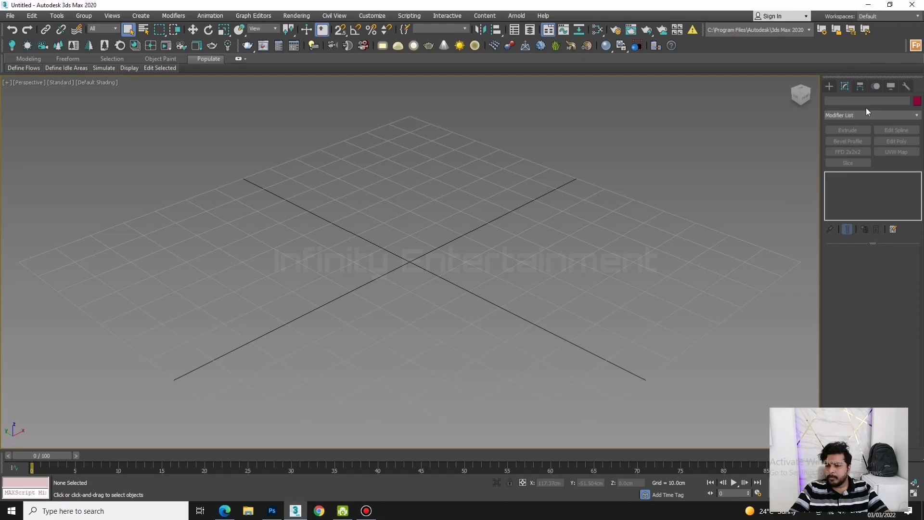
click(860, 89)
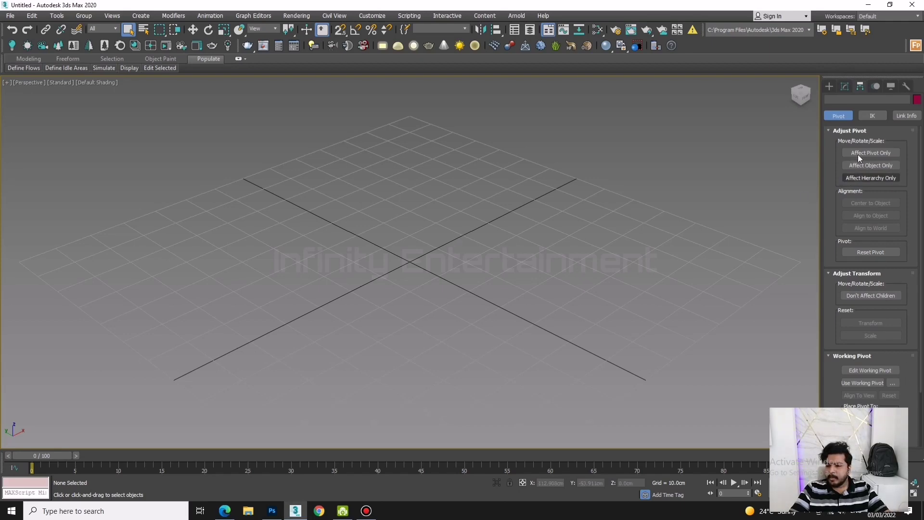
click(876, 87)
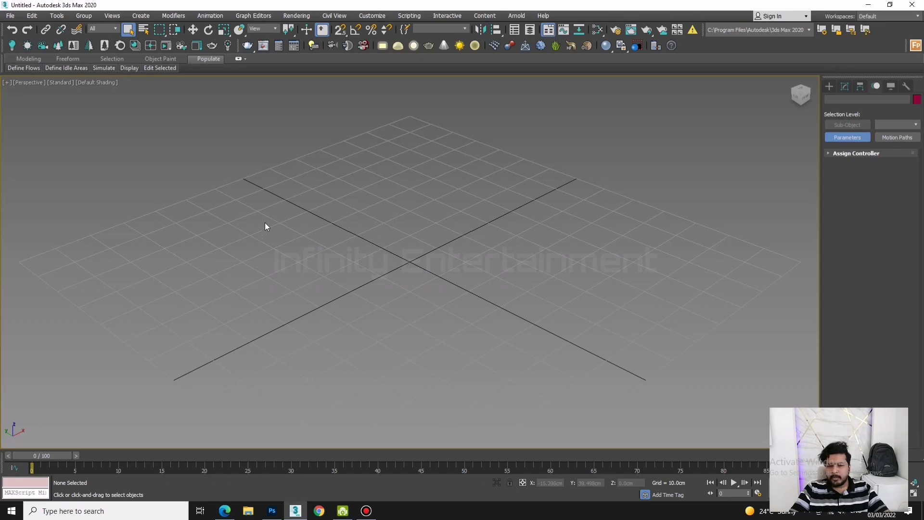
- Browse the Display and Motion panels, ending on the Utilities panel
click(892, 87)
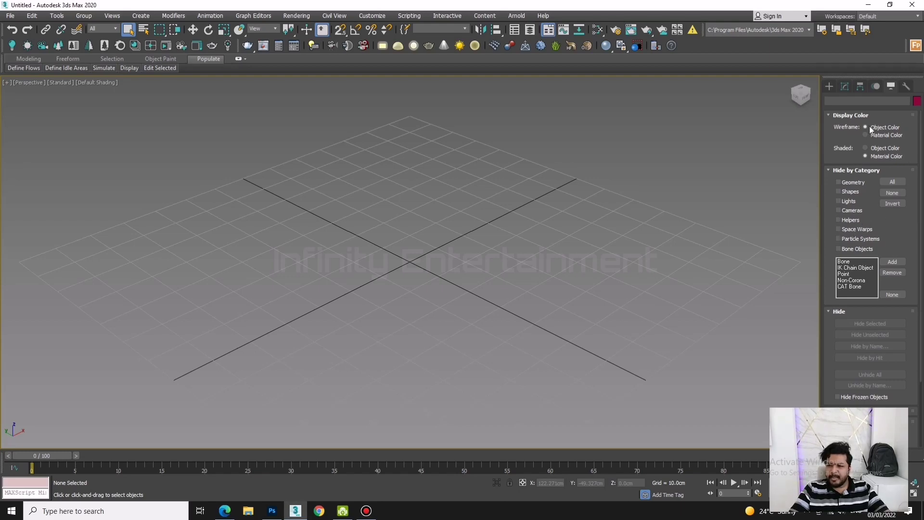
click(880, 88)
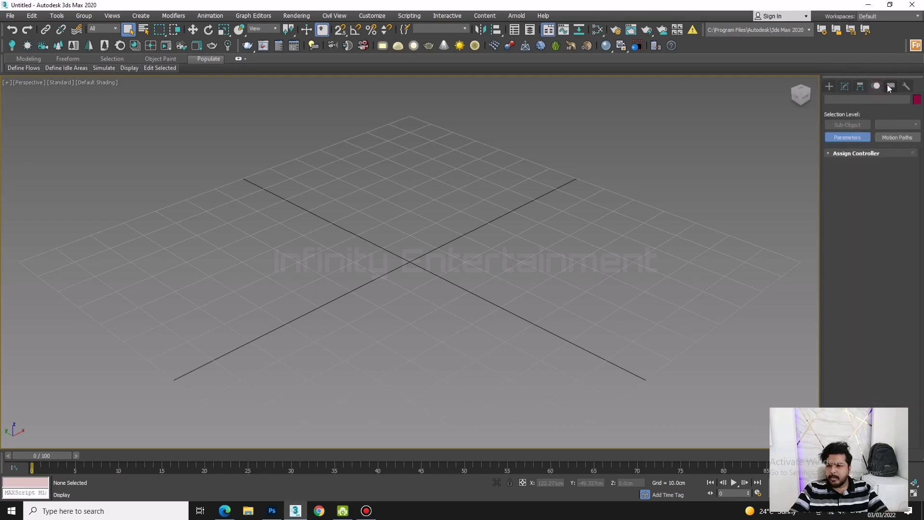
click(889, 86)
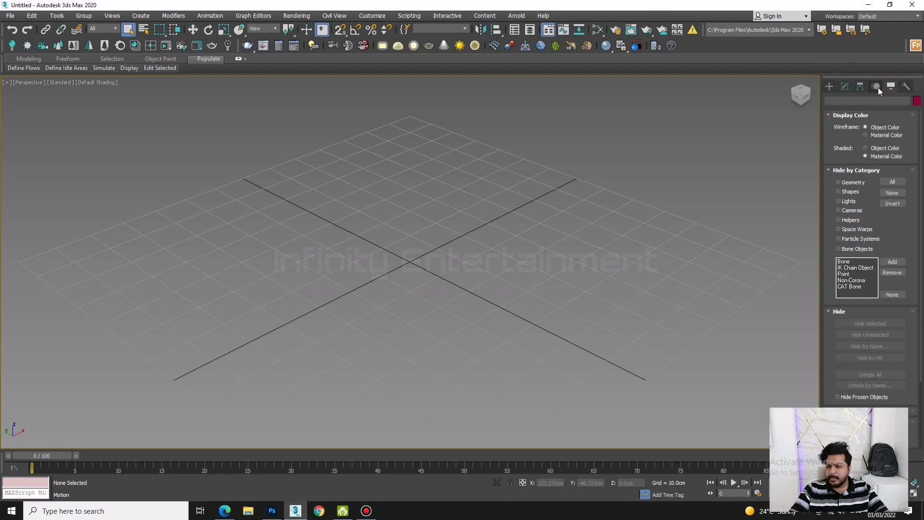
click(878, 87)
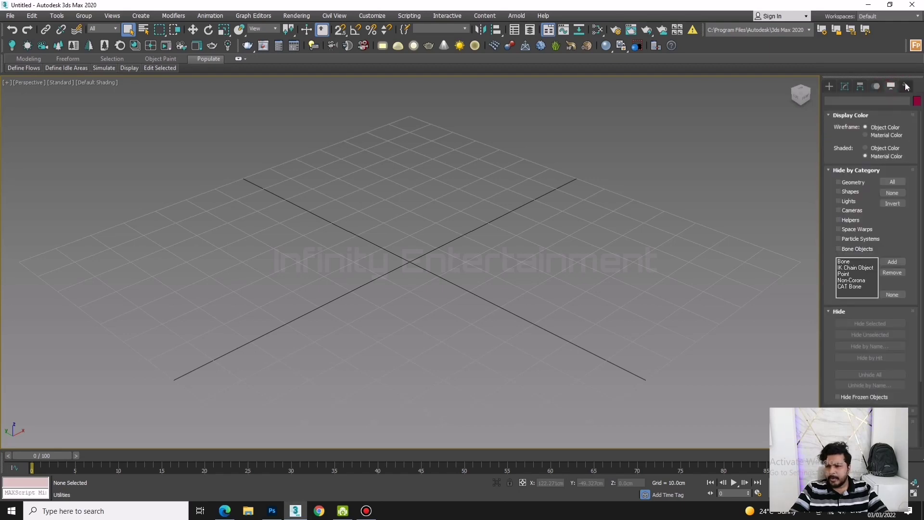
click(906, 86)
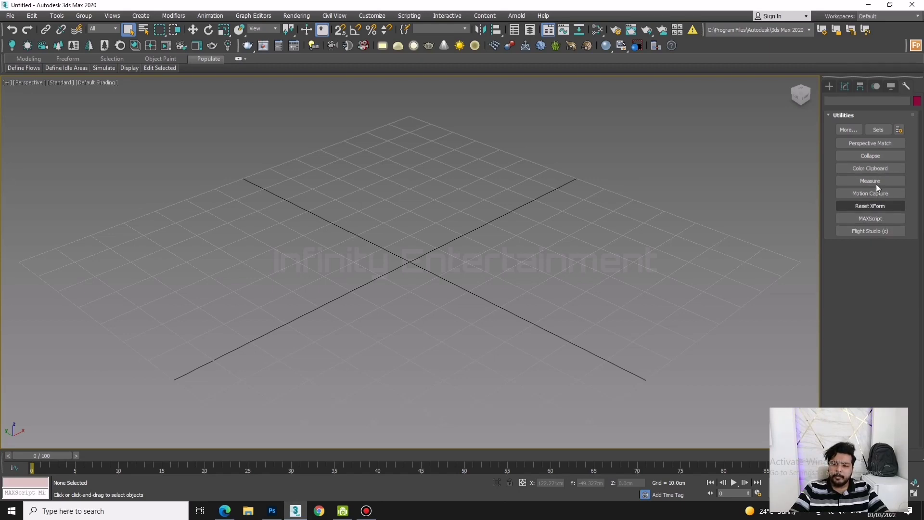
- Open and scroll the full Utilities list, close it, and return to Create
click(848, 130)
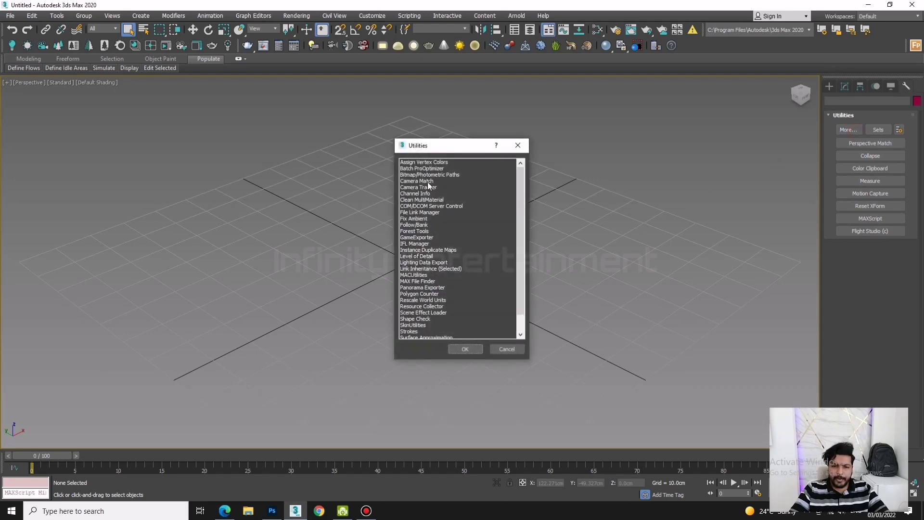
scroll(431, 203, down, 1)
scroll(428, 183, up, 1)
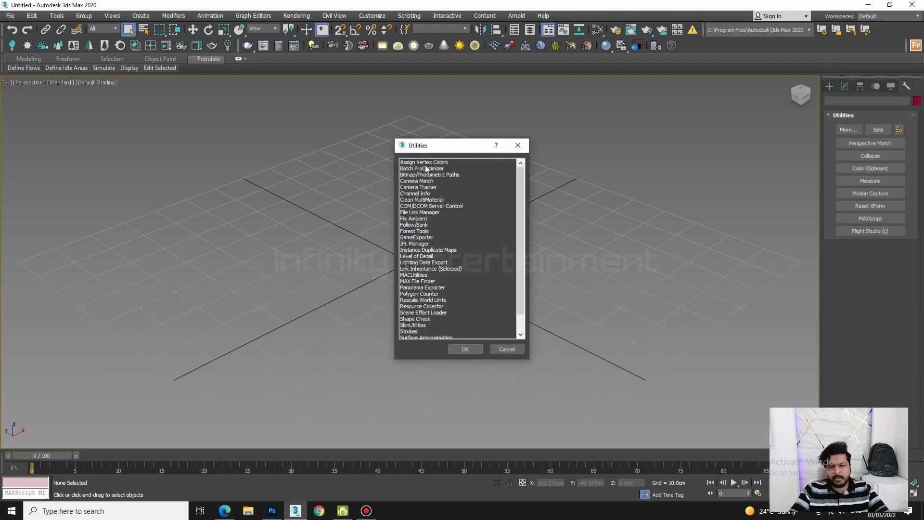
click(516, 151)
click(830, 86)
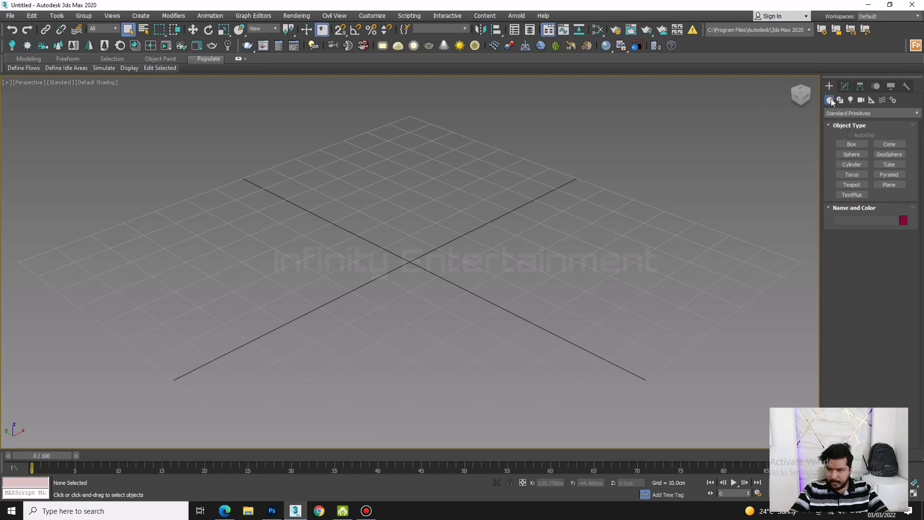
- Keep the Standard Primitives category and arm the Box tool
click(851, 114)
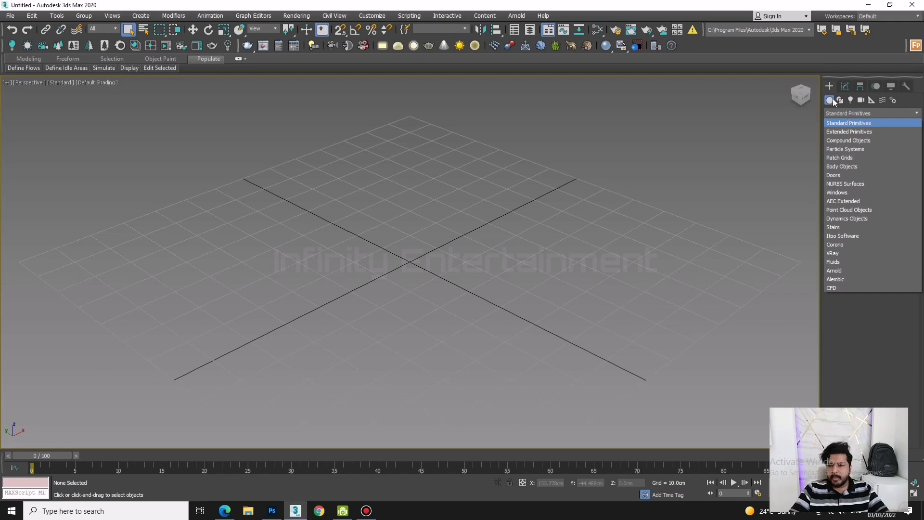
click(845, 124)
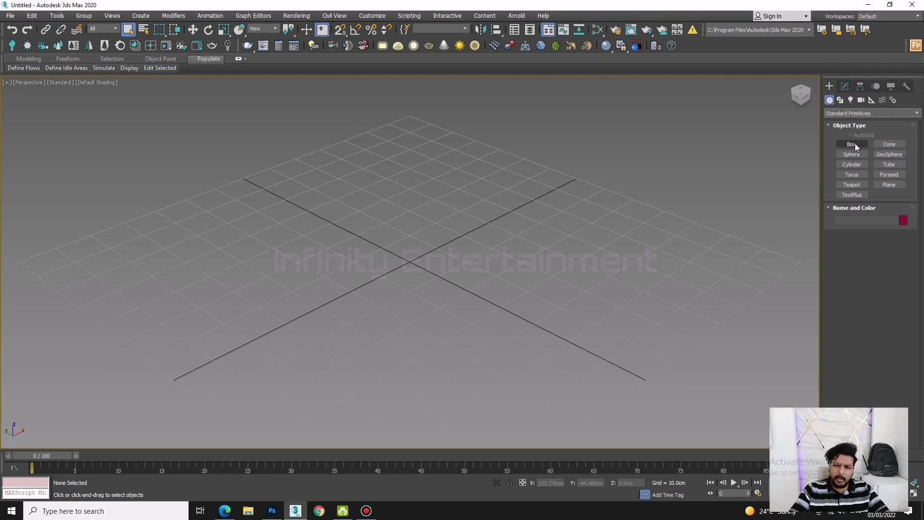
click(854, 144)
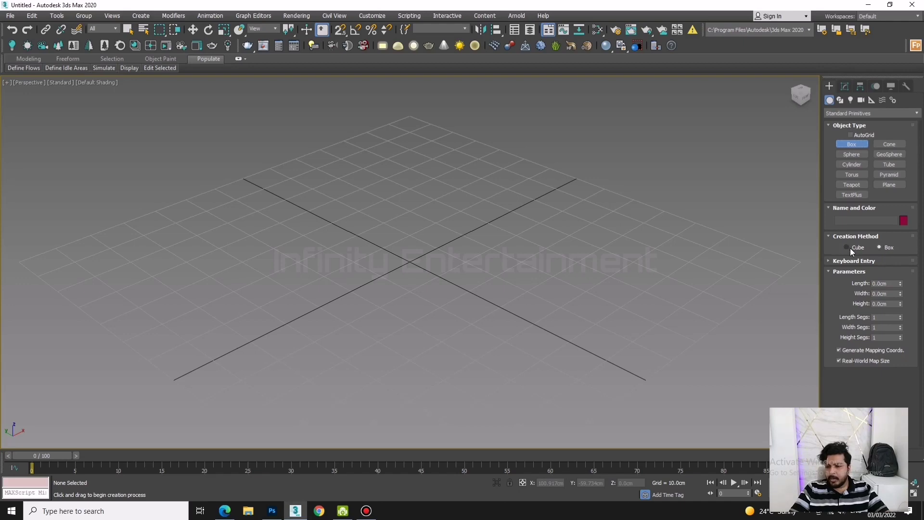
- Expand the Box Keyboard Entry rollout and zoom the viewport in and out
click(879, 260)
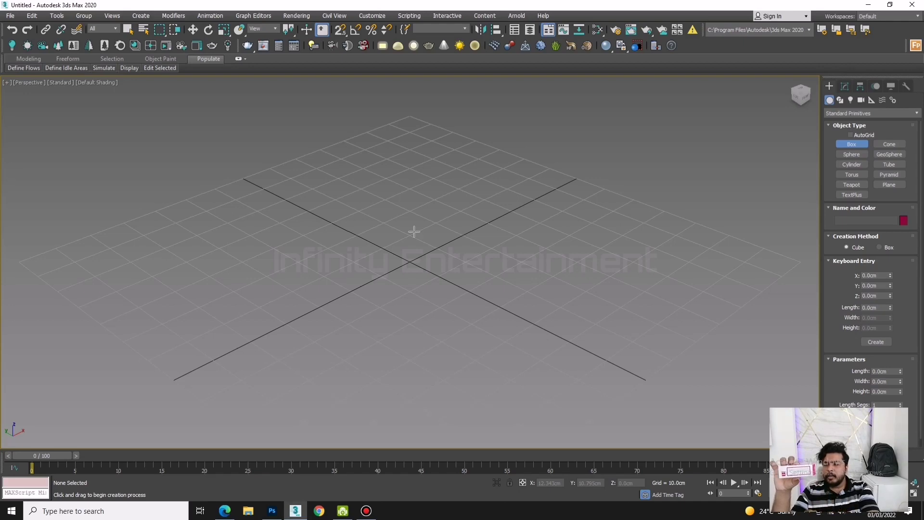
scroll(414, 231, up, 3)
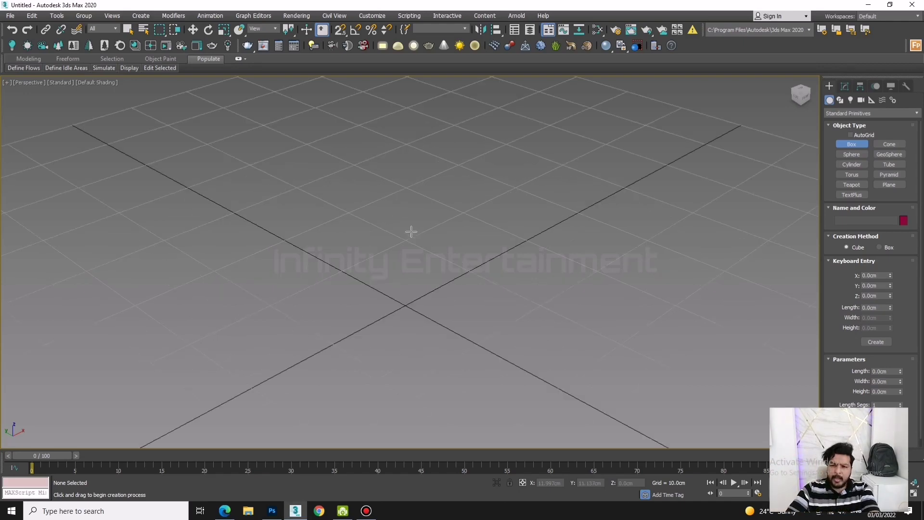
scroll(469, 226, down, 3)
scroll(455, 242, down, 2)
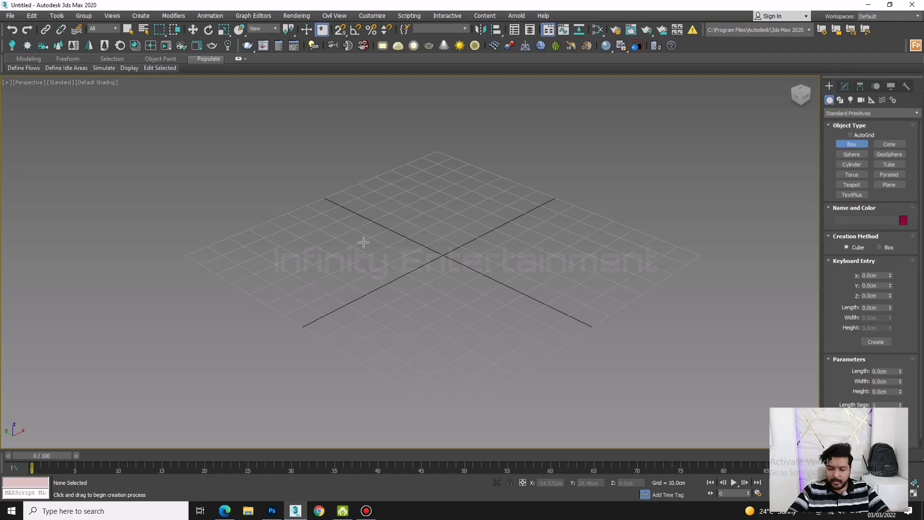
- Draw two cubes: a large one near the grid centre and a small one beside it
mouse_move(363, 241)
mouse_down()
mouse_move(434, 292)
mouse_move(405, 252)
mouse_move(413, 271)
mouse_up()
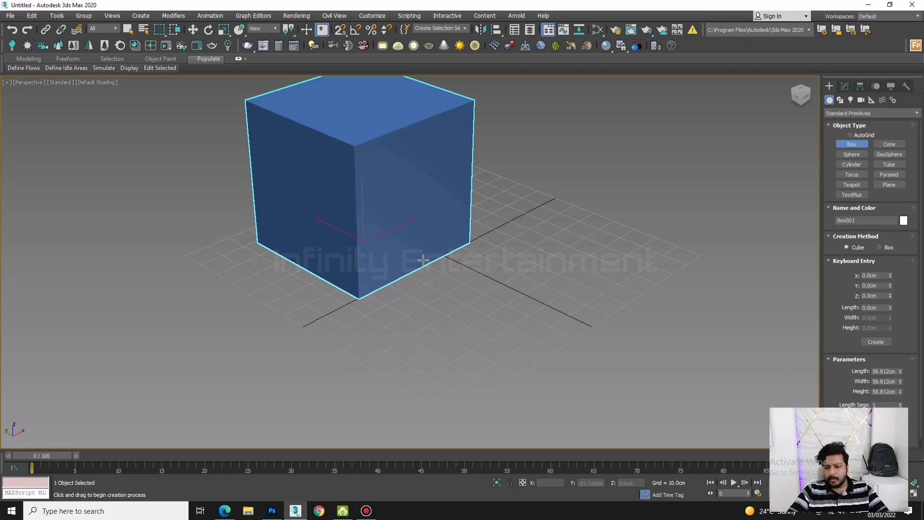
drag(509, 288, 513, 300)
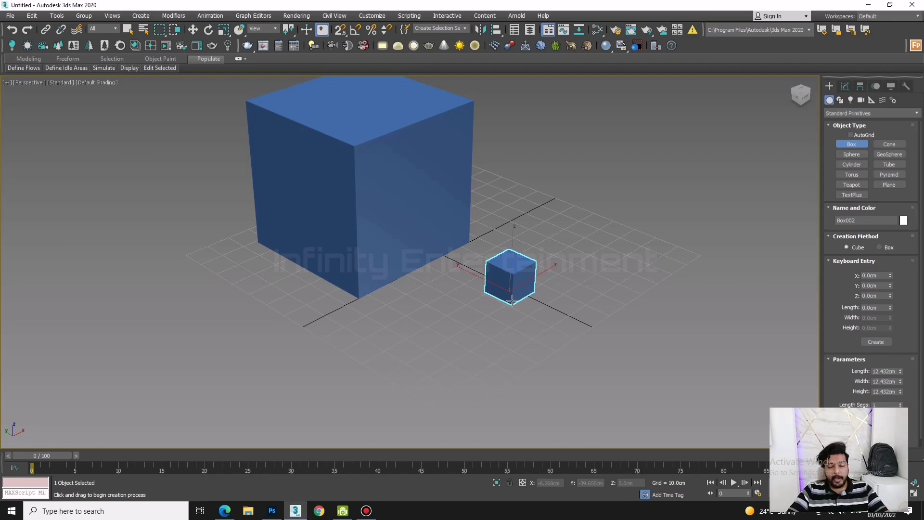
drag(513, 300, 519, 314)
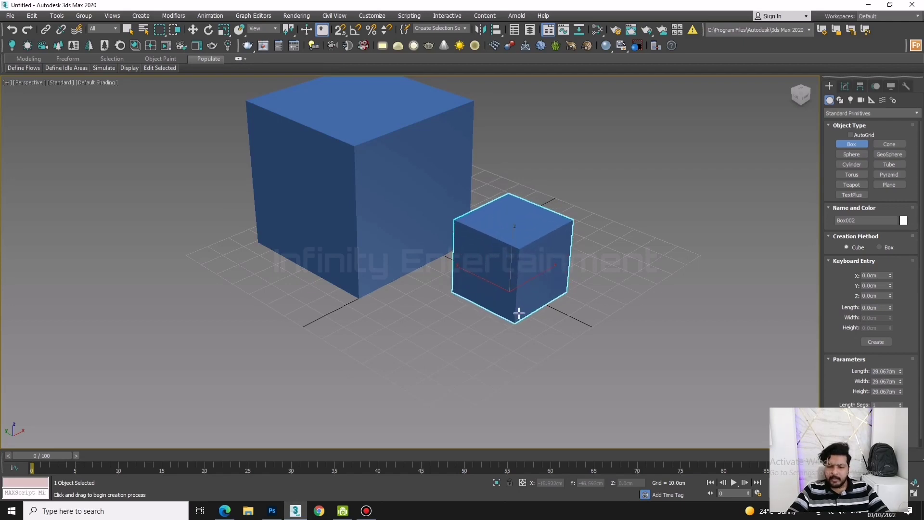
- With the Box creation method, draw Box003 (about 45.5 × 46.4 × 32.9 cm) in front
click(880, 248)
middle_drag(402, 284, 461, 221)
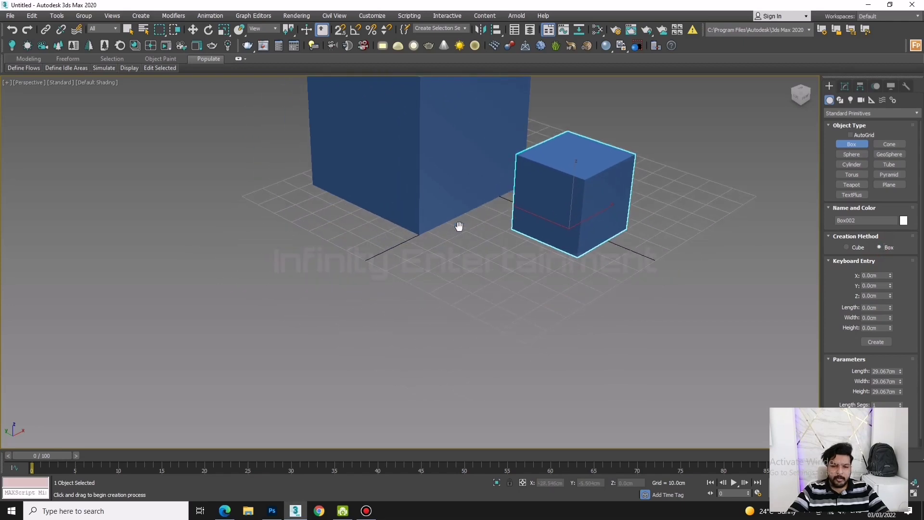
middle_drag(456, 275, 411, 285)
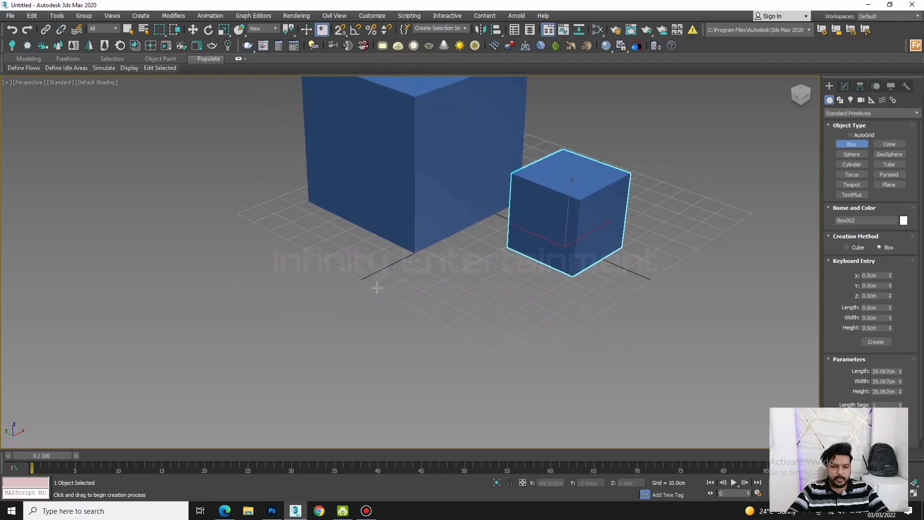
drag(379, 287, 572, 287)
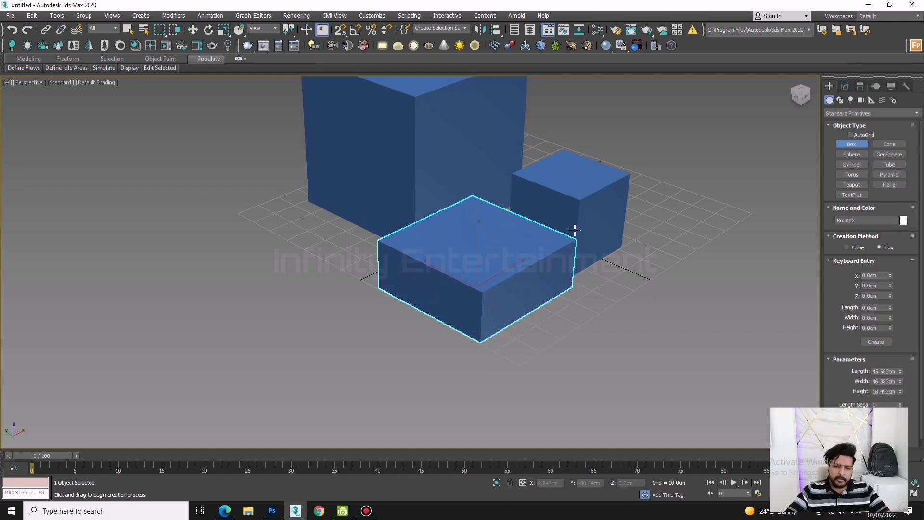
click(582, 203)
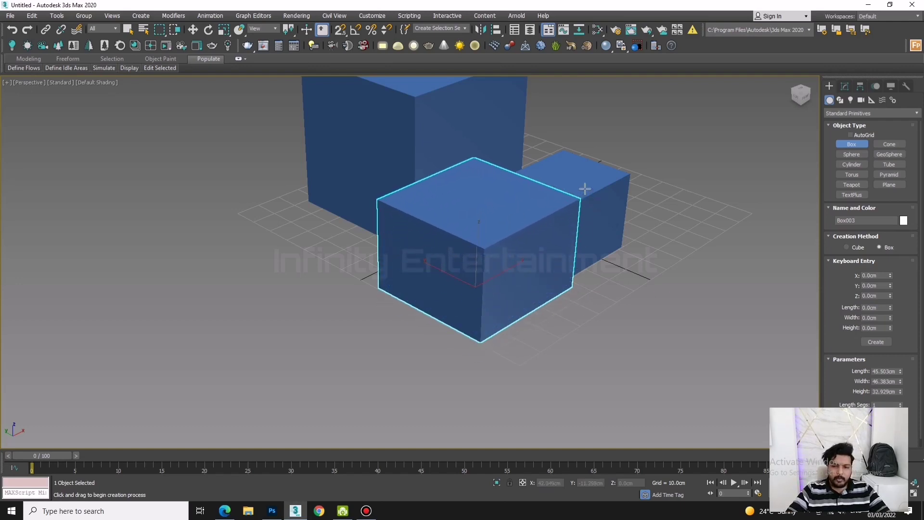
click(584, 189)
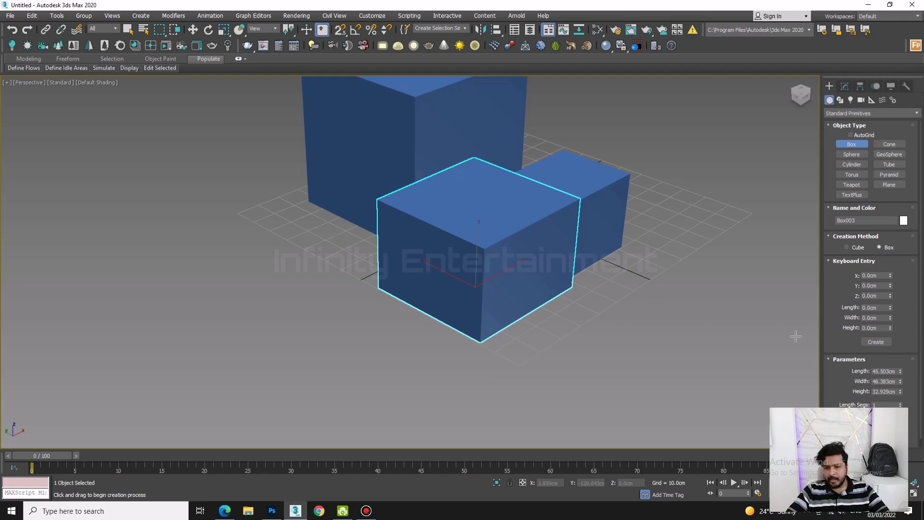
- Give Box003 Length 50, Width 30 and Height 60 cm in its Parameters
click(845, 85)
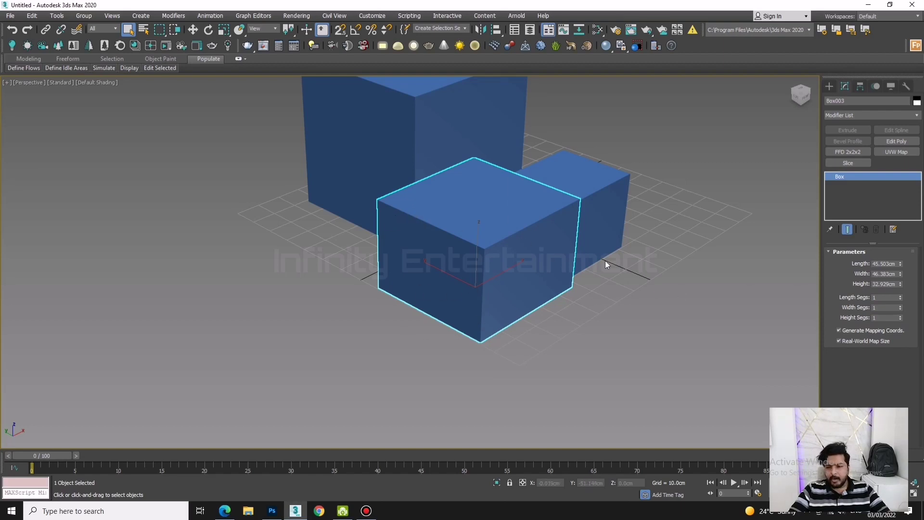
double_click(882, 264)
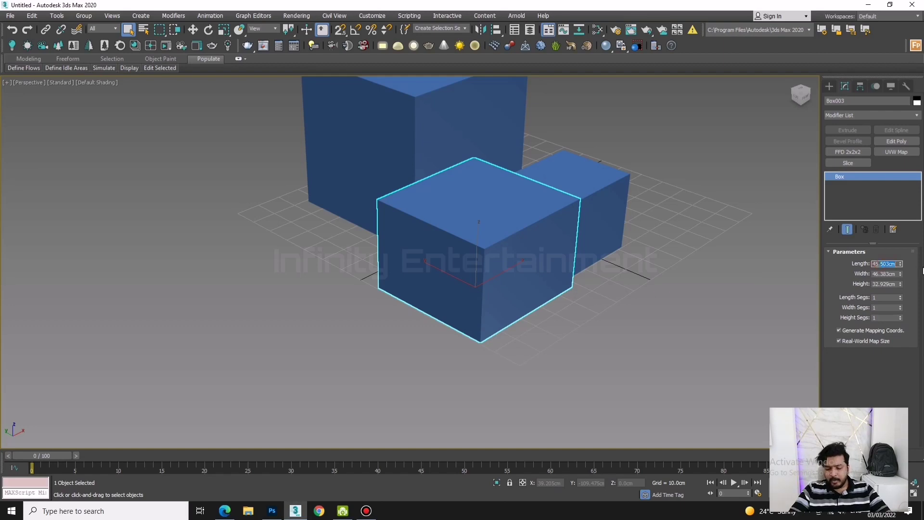
text(45.)
key(BackSpace)
text(50)
key(Return)
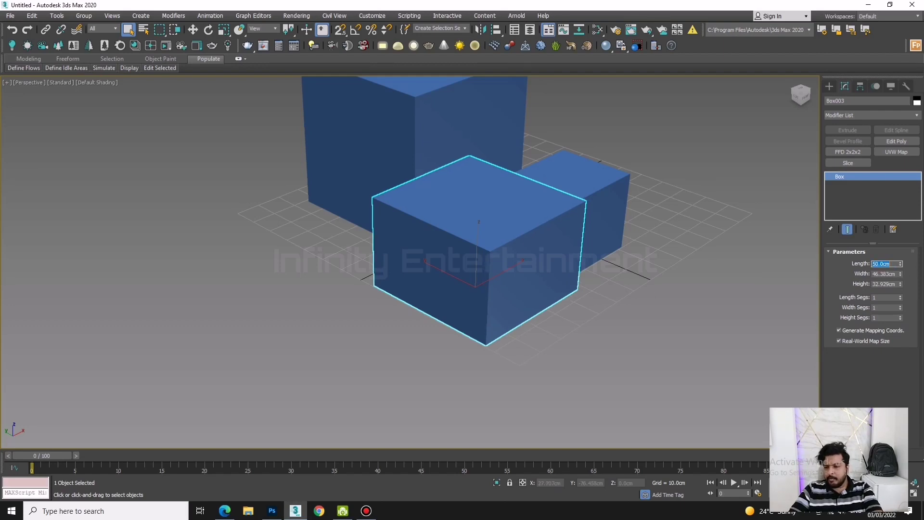
double_click(879, 273)
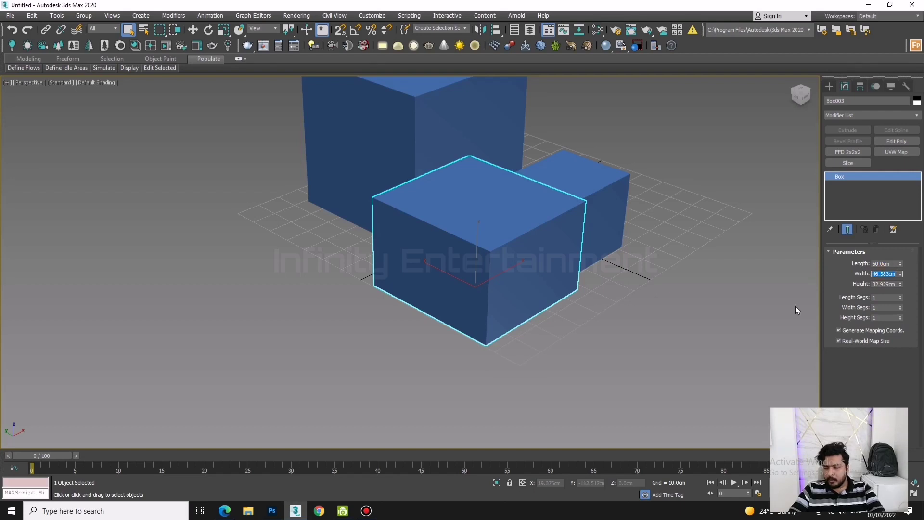
text(30)
key(Return)
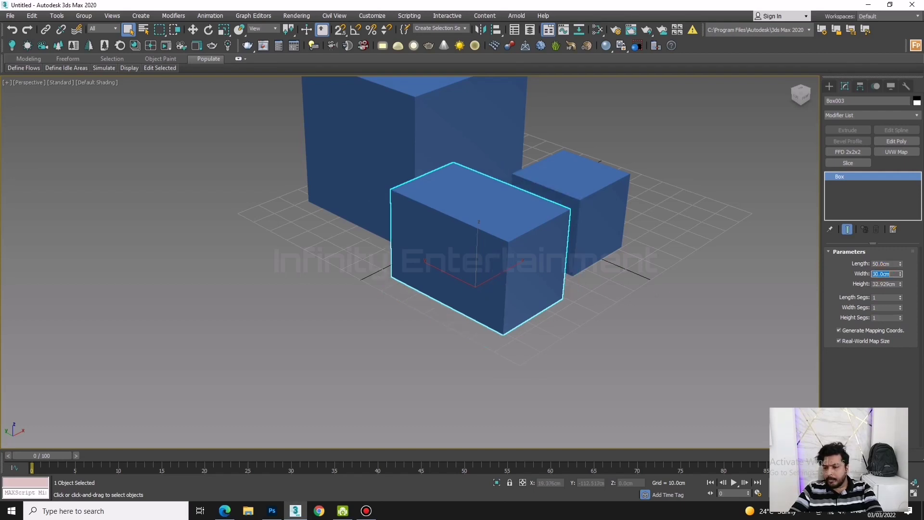
double_click(882, 284)
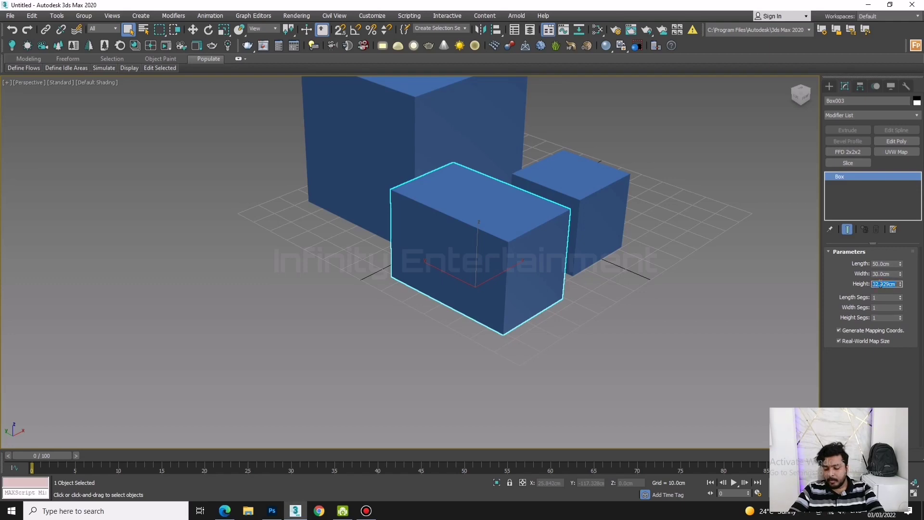
text(60)
key(Return)
mouse_move(669, 240)
alt+middle_down()
mouse_move(640, 268)
mouse_move(543, 275)
mouse_move(567, 280)
alt+middle_up()
- Switch to the Top view, hide the grid, and pan across the scene
key(t)
scroll(568, 274, down, 3)
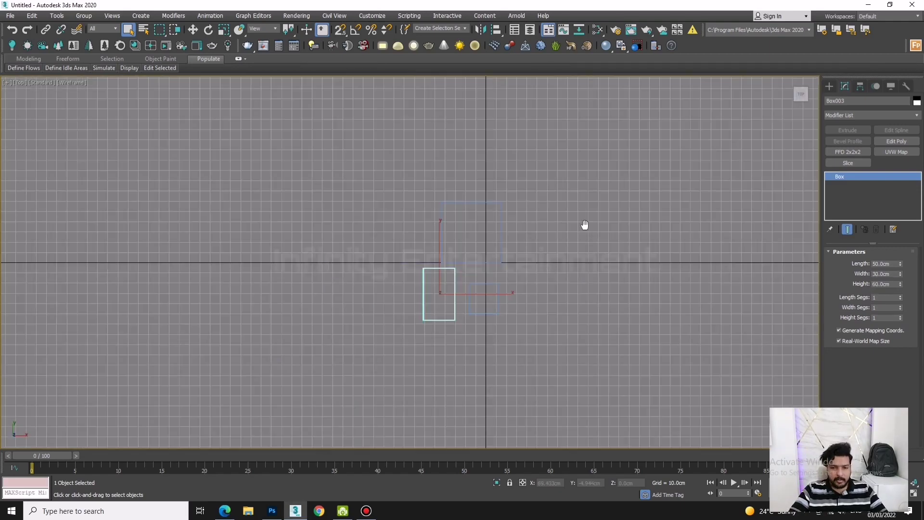
middle_drag(585, 225, 600, 219)
key(g)
mouse_move(527, 261)
middle_down()
mouse_move(527, 238)
mouse_move(536, 244)
middle_up()
- Move the tall box down-left, away from the other two boxes
right_click(527, 236)
key(e)
key(w)
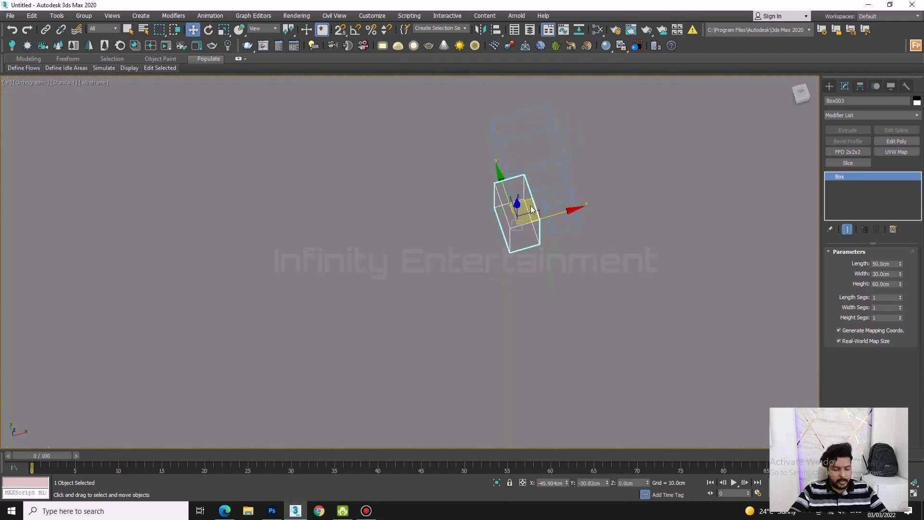
drag(529, 207, 424, 272)
- Select the Box001 cube, constrain movement to XY, and toggle shaded/wireframe display
alt+middle_drag(424, 272, 653, 238)
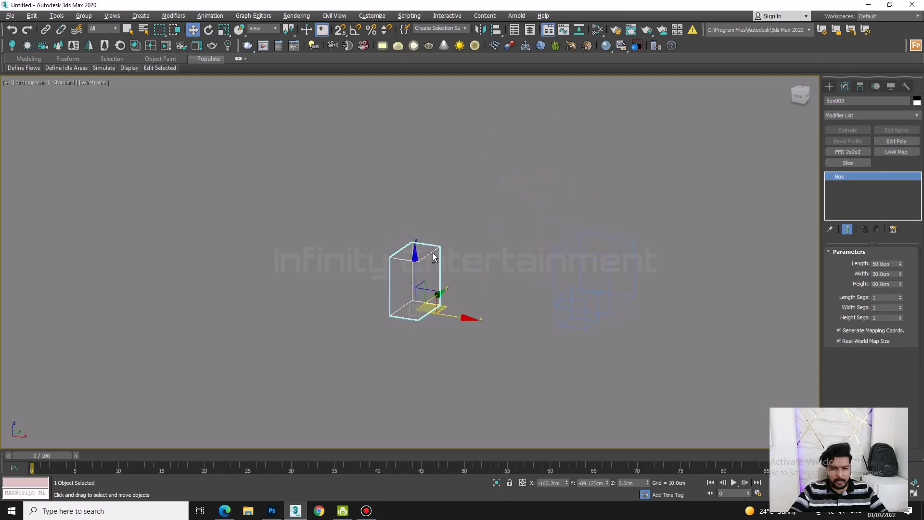
drag(654, 238, 589, 289)
mouse_move(588, 289)
alt+middle_down()
mouse_move(572, 324)
mouse_move(582, 319)
alt+middle_up()
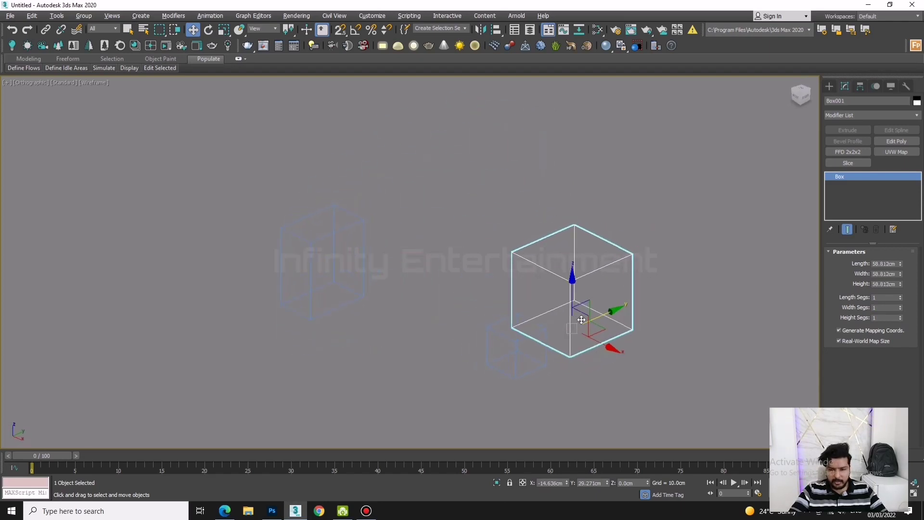
click(586, 328)
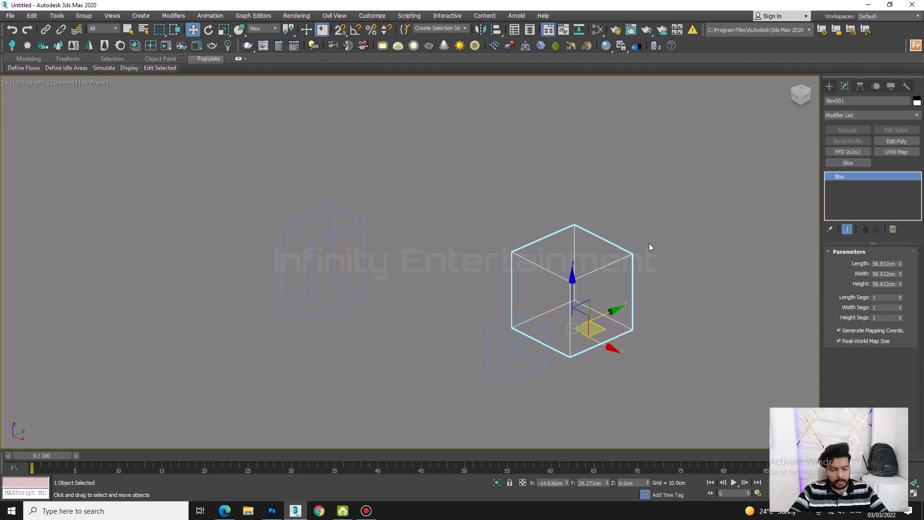
key(F3)
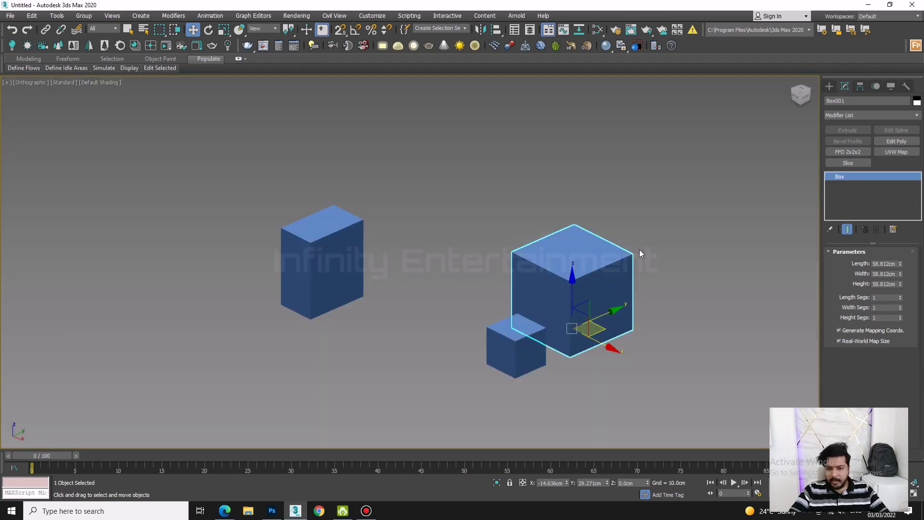
key(F3)
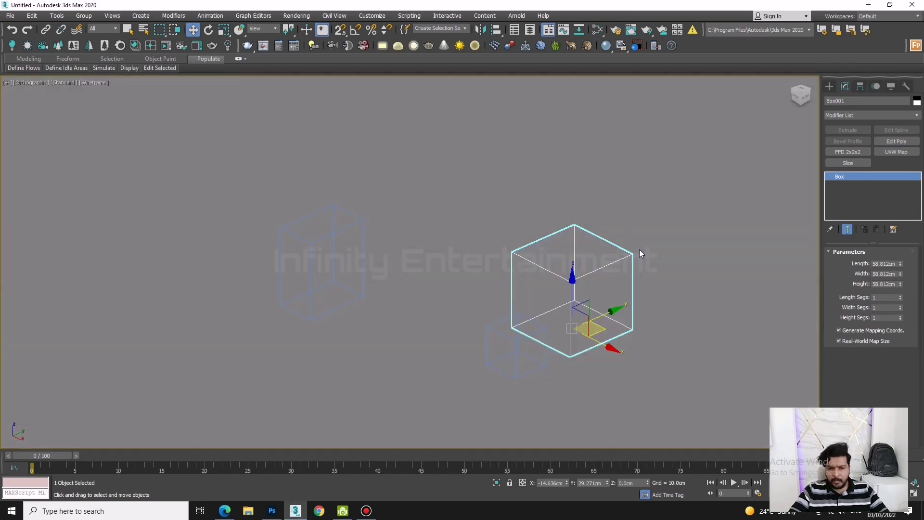
- Explore the viewport shading and quality menus and turn on Wireframe Override
key(F3)
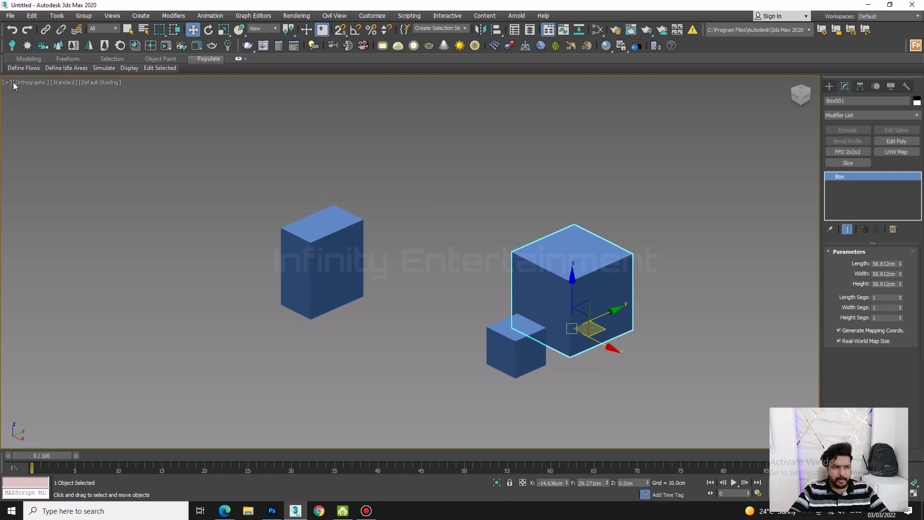
click(104, 82)
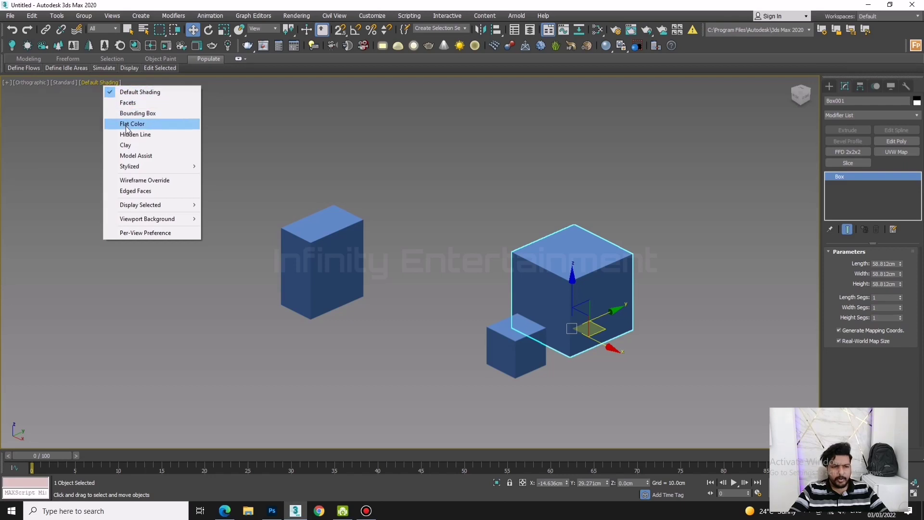
click(70, 83)
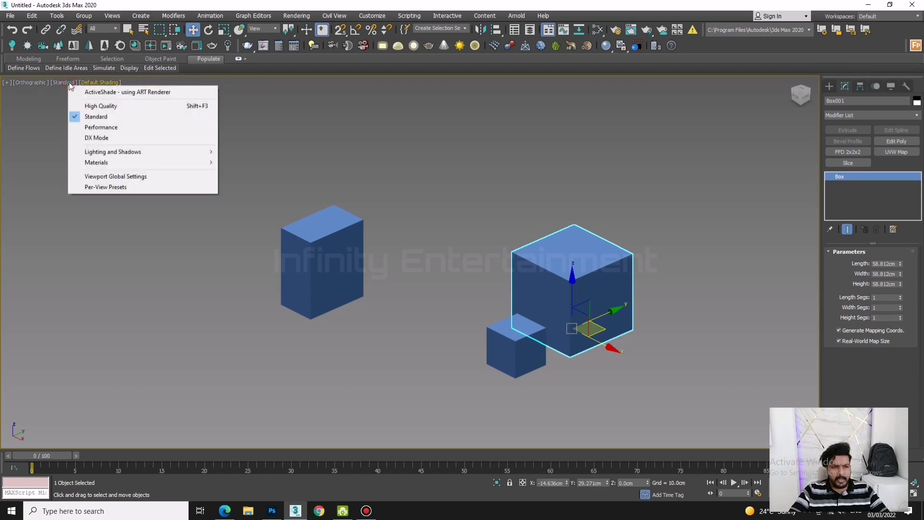
click(94, 83)
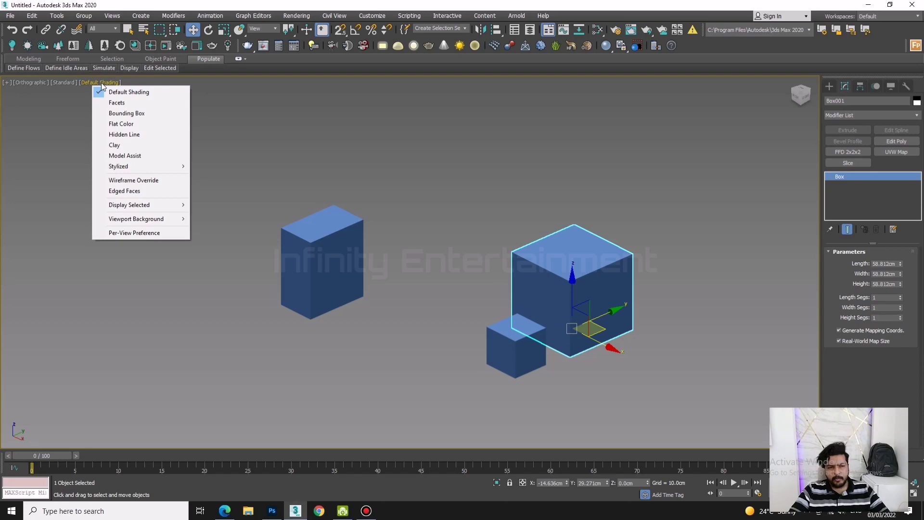
click(134, 180)
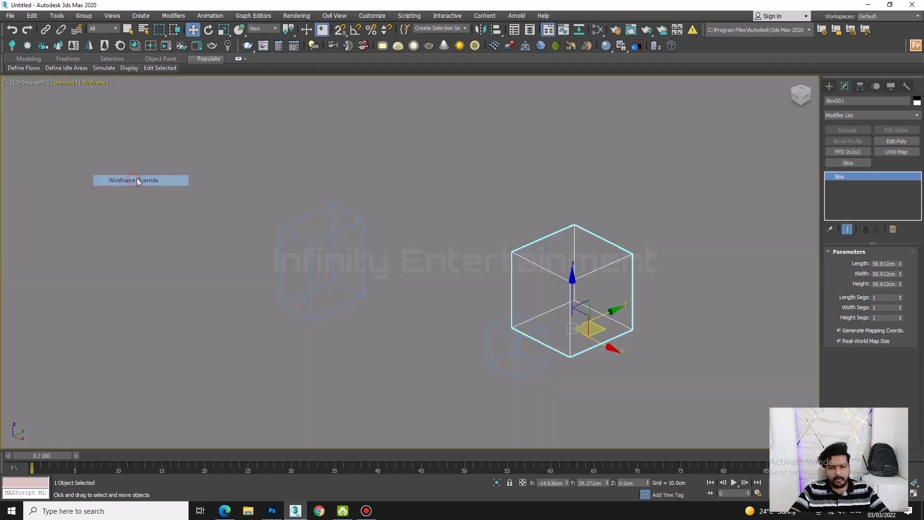
mouse_move(490, 264)
alt+middle_down()
mouse_move(585, 270)
mouse_move(543, 270)
alt+middle_up()
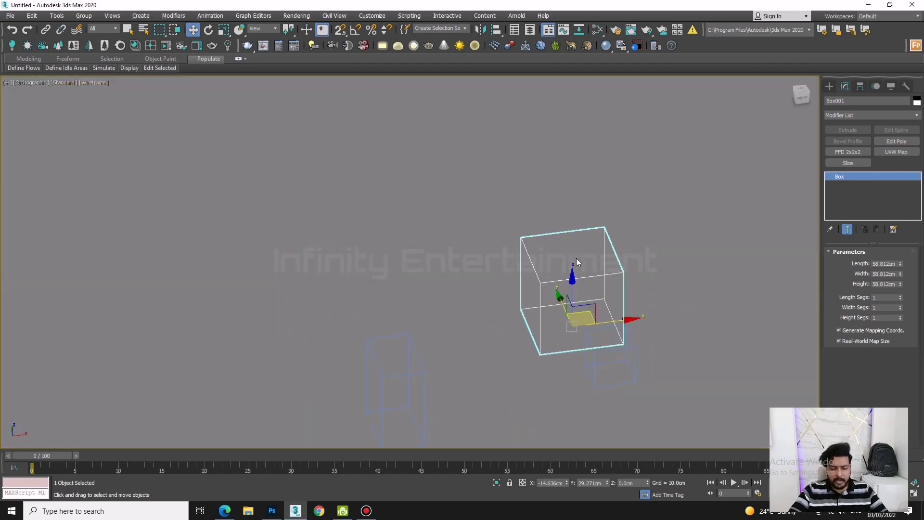
key(F3)
key(F3)
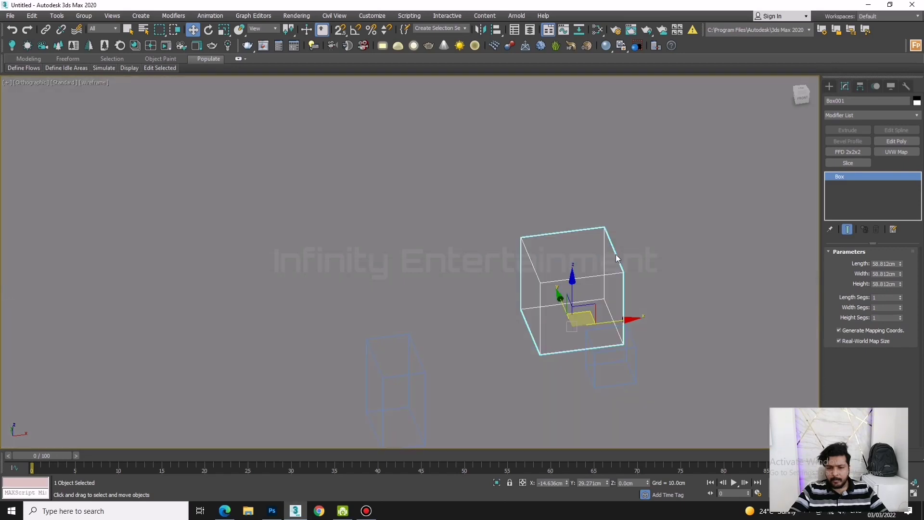
key(F3)
mouse_move(609, 252)
alt+middle_down()
mouse_move(521, 277)
mouse_move(624, 275)
alt+middle_up()
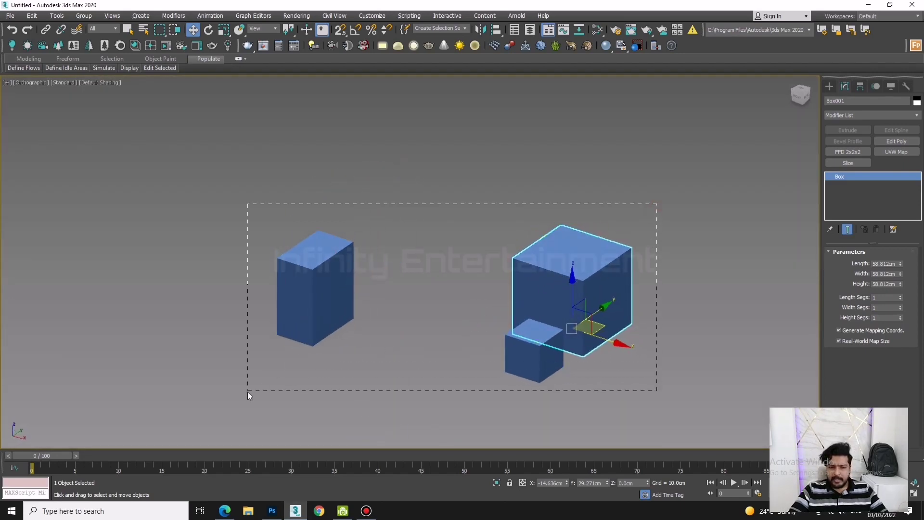
- Marquee-select all three boxes and delete them
drag(247, 392, 247, 392)
drag(583, 303, 534, 274)
key(Delete)
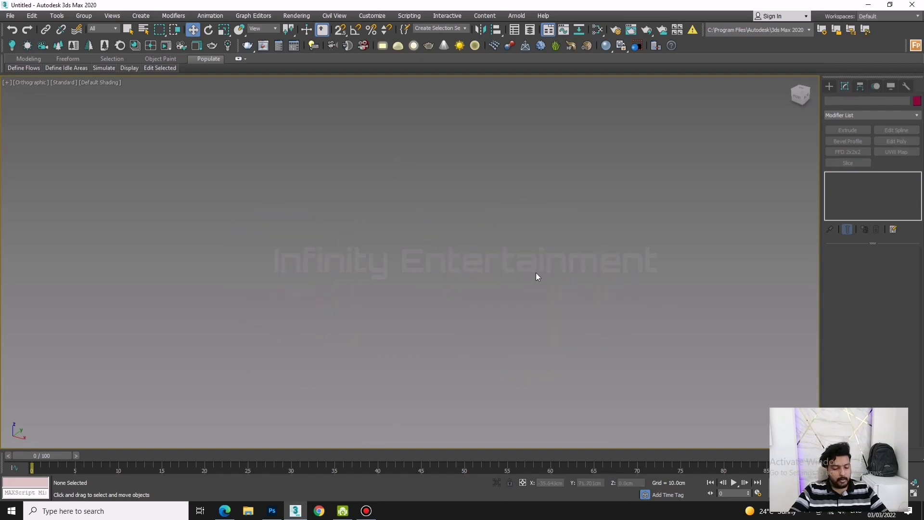
- Create Cone001 with radii 71.661 and 29.043 cm and height 155.822 cm
key(t)
click(829, 86)
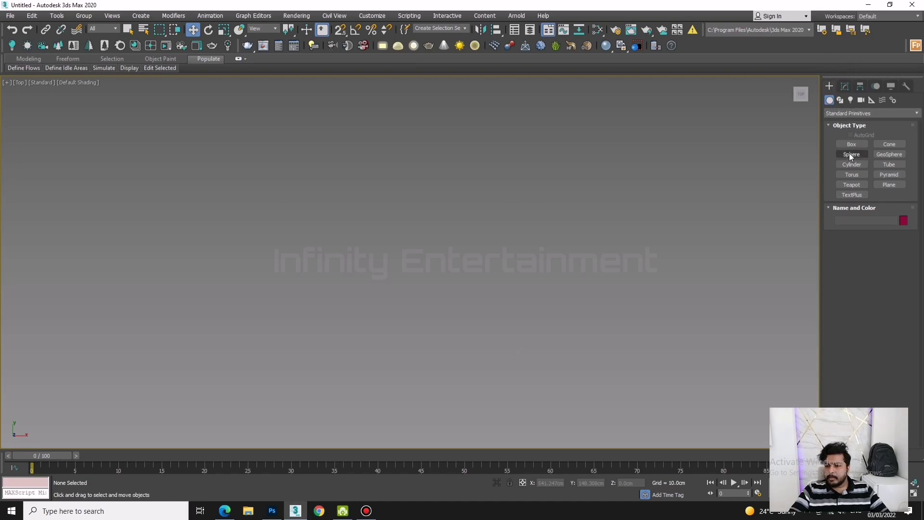
click(896, 144)
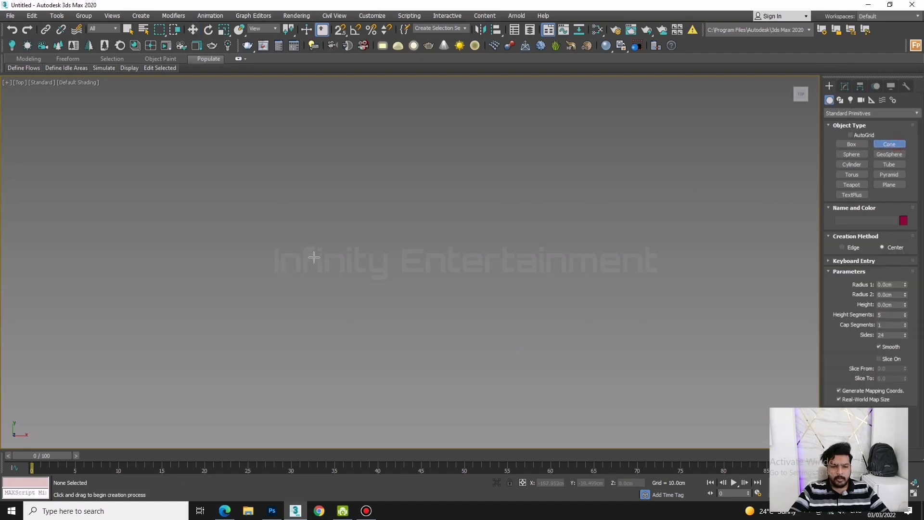
drag(319, 243, 357, 275)
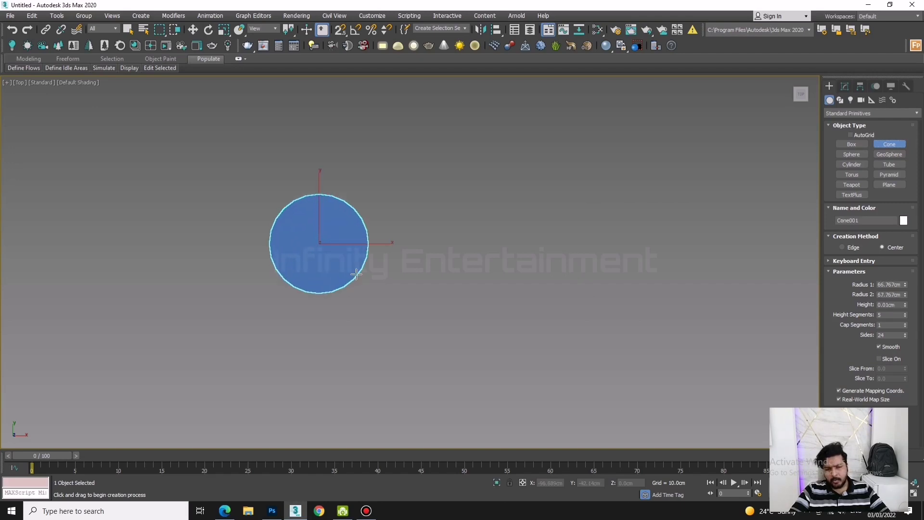
drag(357, 274, 360, 275)
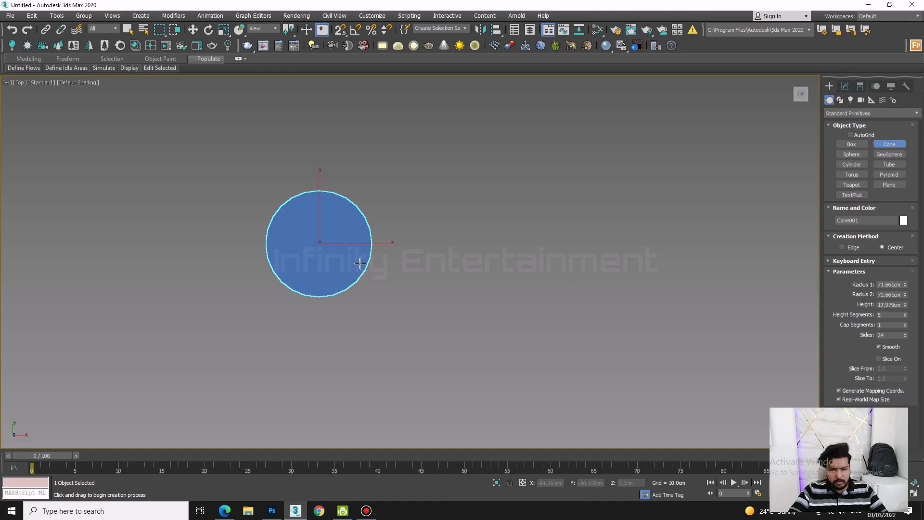
alt+middle_drag(360, 262, 372, 211)
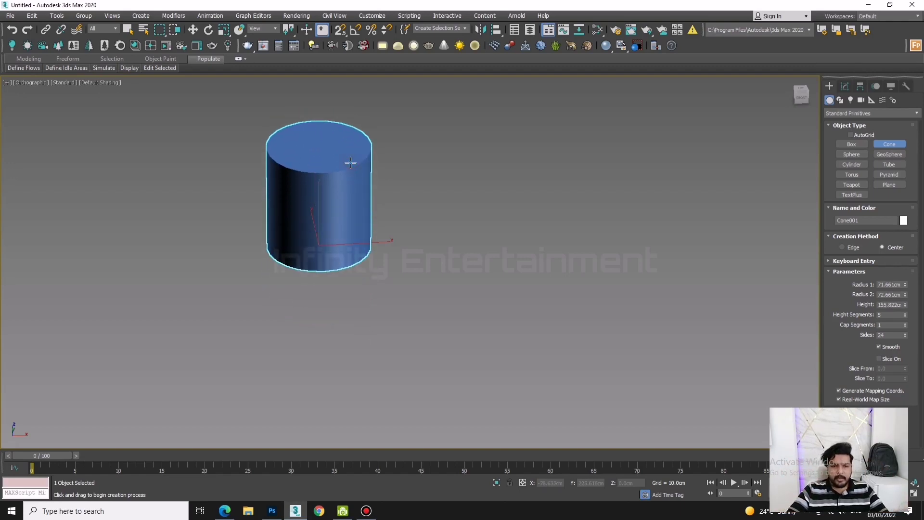
click(338, 161)
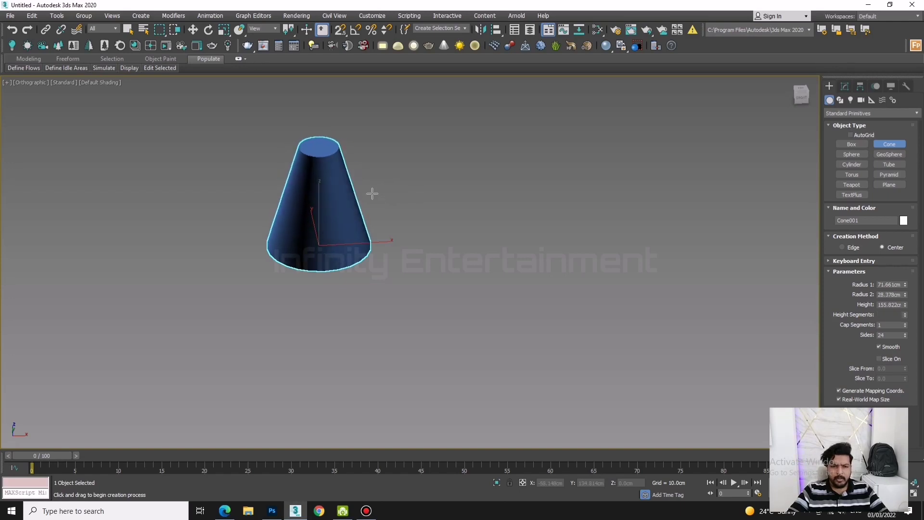
click(391, 251)
- Reframe the view around the cone and switch to Select and Move
mouse_move(391, 251)
alt+middle_down()
mouse_move(299, 259)
mouse_move(404, 231)
mouse_move(376, 243)
alt+middle_up()
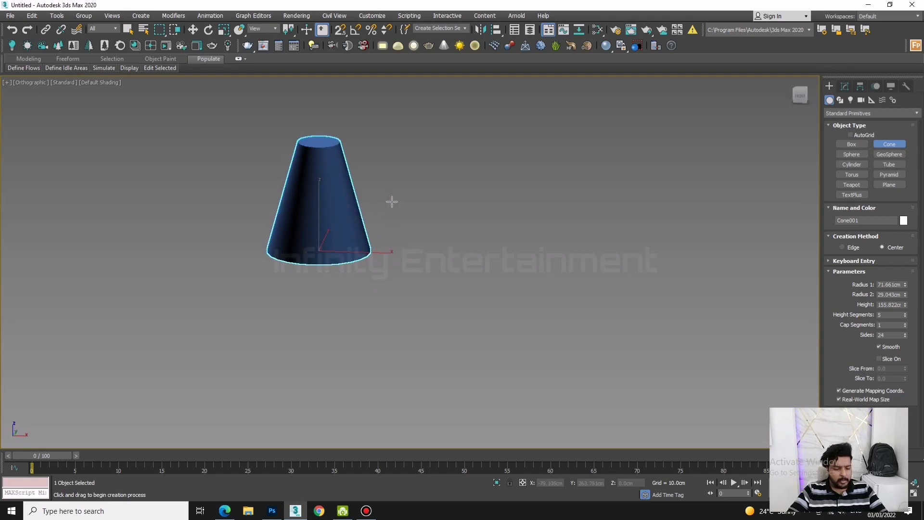
key(t)
scroll(418, 231, down, 3)
mouse_move(443, 262)
alt+middle_down()
mouse_move(500, 206)
mouse_move(461, 203)
alt+middle_up()
key(w)
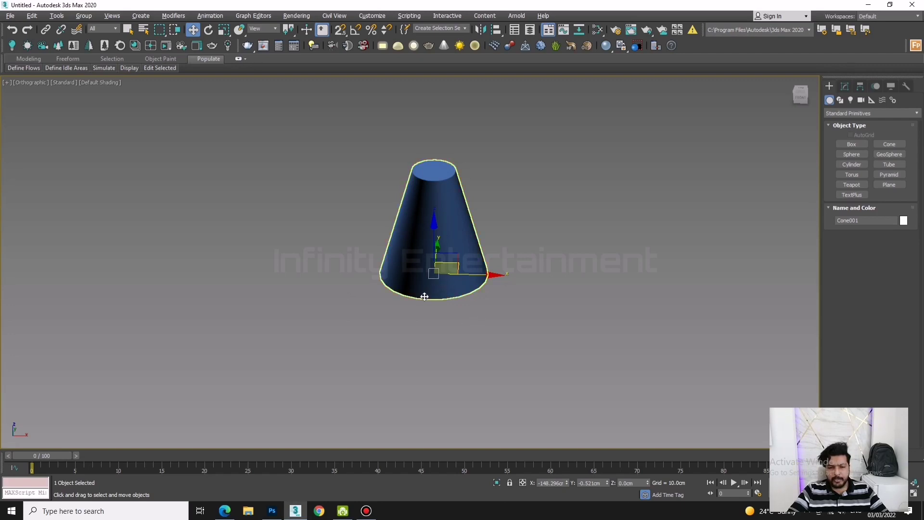
- Orbit the view to inspect Cone001 from different angles
mouse_move(426, 318)
alt+middle_down()
mouse_move(454, 313)
mouse_move(485, 233)
mouse_move(308, 226)
mouse_move(349, 352)
mouse_move(512, 329)
mouse_move(376, 343)
mouse_move(469, 347)
alt+middle_up()
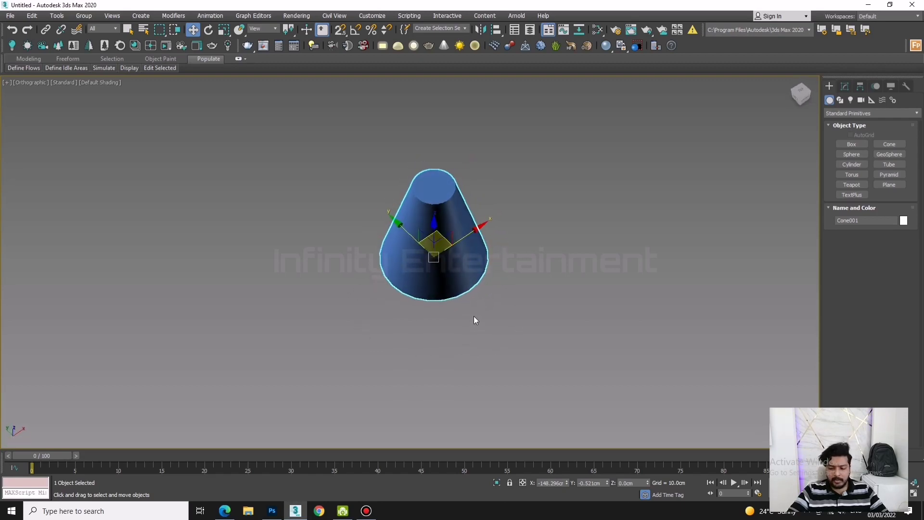
mouse_move(462, 264)
alt+middle_down()
mouse_move(514, 225)
mouse_move(479, 274)
mouse_move(505, 287)
mouse_move(439, 193)
mouse_move(378, 284)
mouse_move(500, 292)
mouse_move(572, 274)
mouse_move(621, 243)
mouse_move(536, 198)
mouse_move(514, 256)
mouse_move(612, 276)
mouse_move(605, 307)
mouse_move(584, 270)
mouse_move(637, 266)
mouse_move(586, 284)
alt+middle_up()
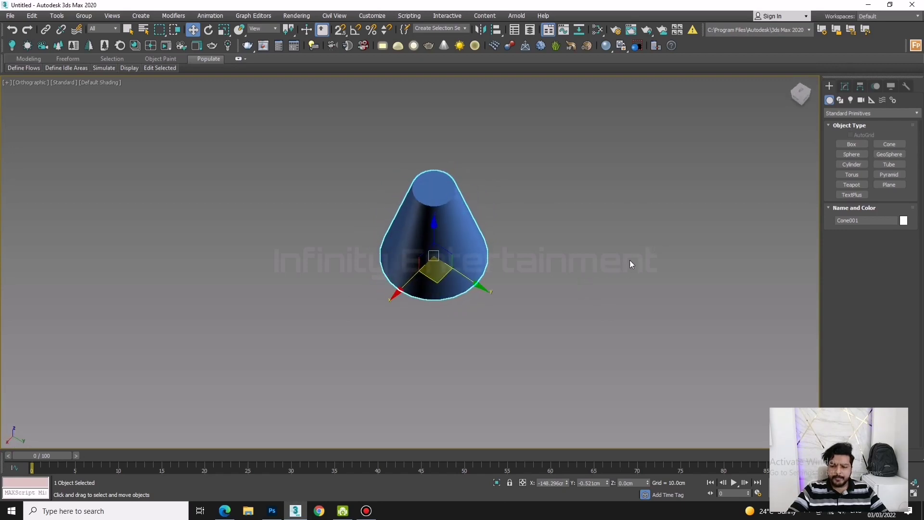
- Delete the cone and drag out a sphere, Sphere001, at the viewport centre
key(Delete)
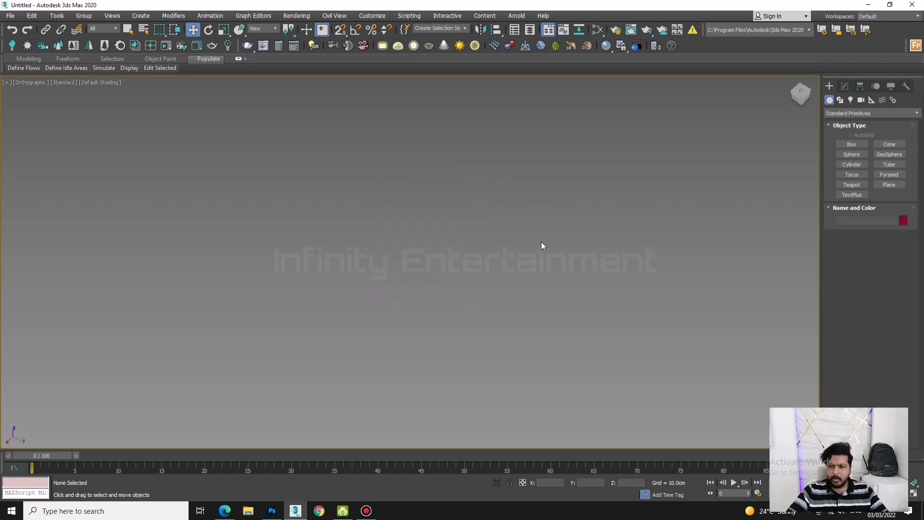
click(855, 154)
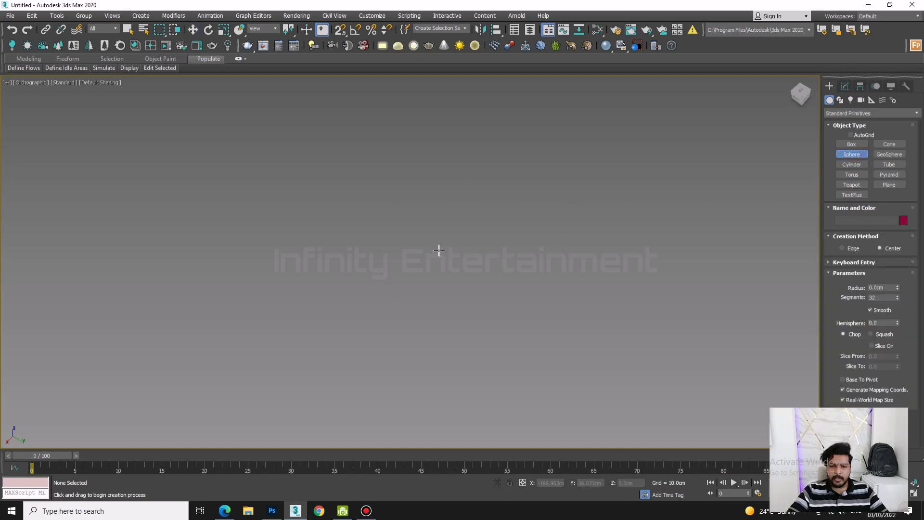
mouse_move(428, 213)
mouse_down()
mouse_move(434, 234)
mouse_move(359, 233)
mouse_up()
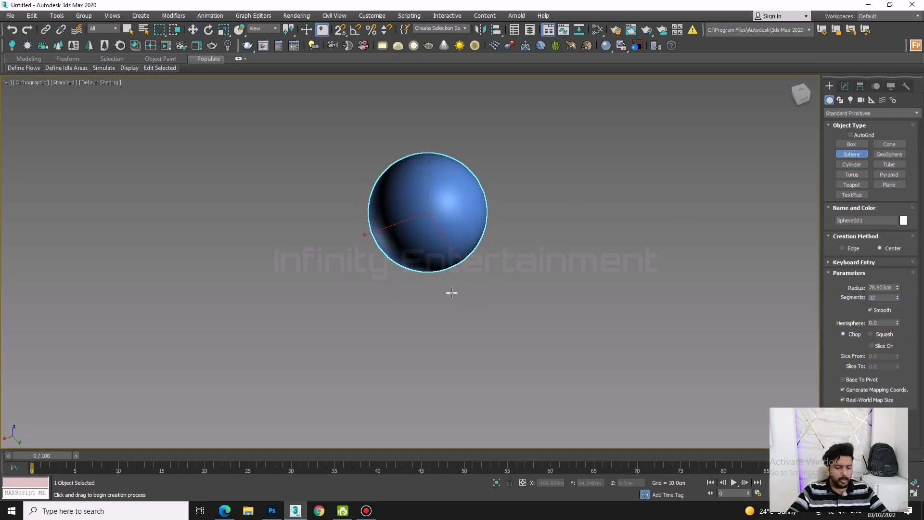
- Check the sphere in Front view and move it upward
key(f)
scroll(492, 250, down, 5)
middle_drag(553, 285, 675, 309)
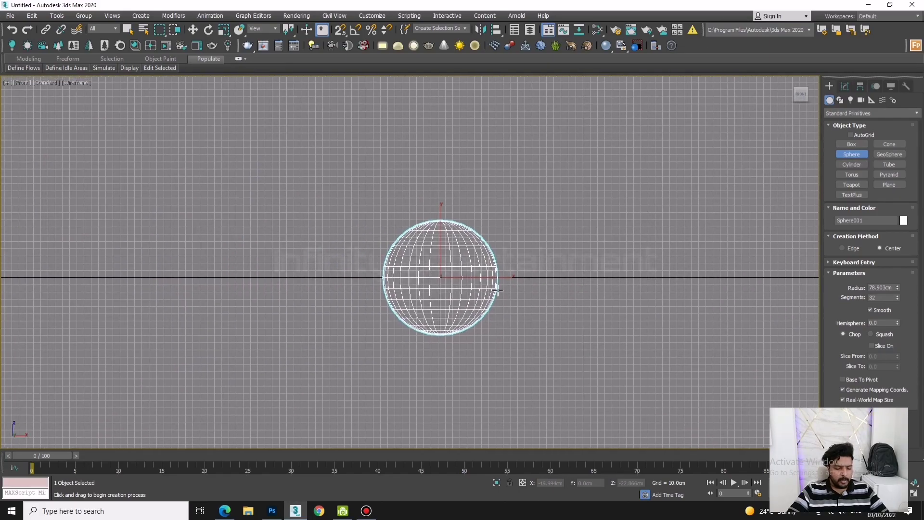
key(w)
drag(452, 254, 451, 200)
scroll(450, 207, up, 3)
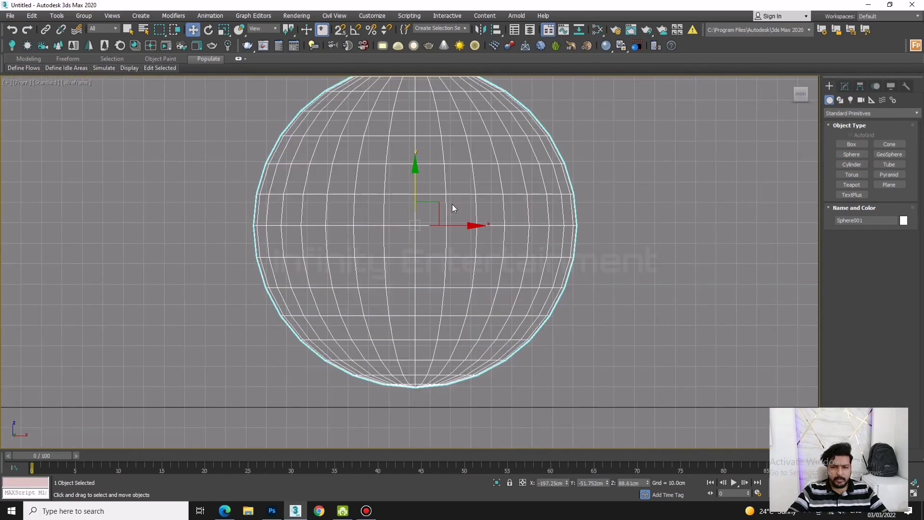
scroll(444, 231, down, 3)
mouse_move(444, 231)
alt+middle_down()
mouse_move(453, 267)
mouse_move(321, 252)
mouse_move(498, 287)
mouse_move(515, 308)
mouse_move(570, 295)
mouse_move(545, 301)
alt+middle_up()
- In Top view, move the sphere toward the grid centre
key(g)
key(g)
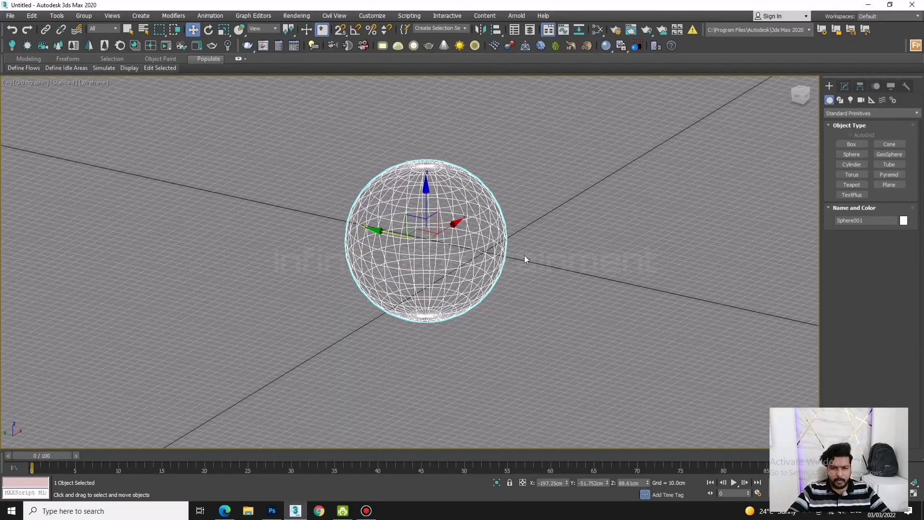
scroll(542, 254, up, 4)
scroll(512, 250, up, 3)
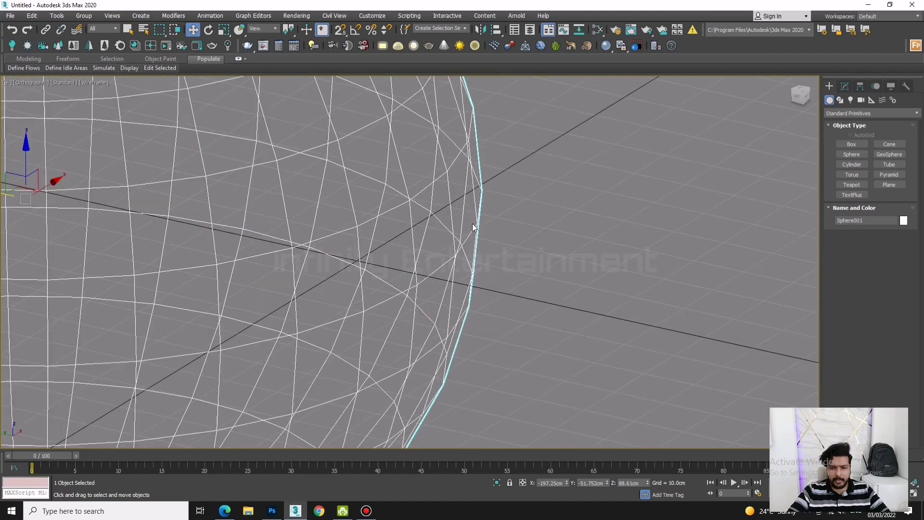
key(t)
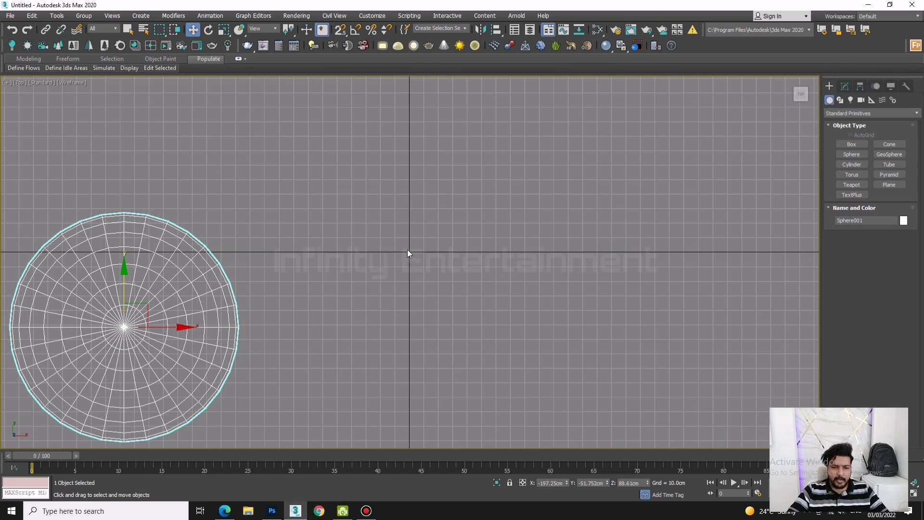
middle_drag(409, 250, 408, 251)
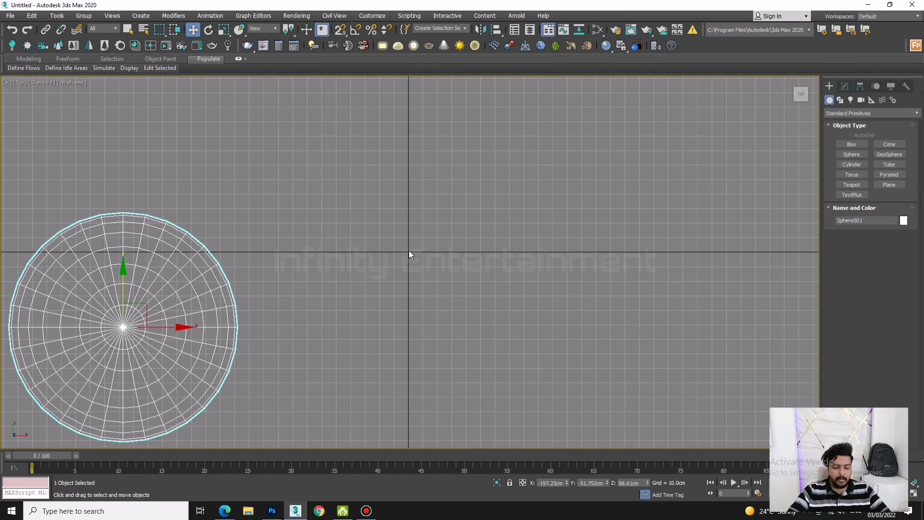
key(g)
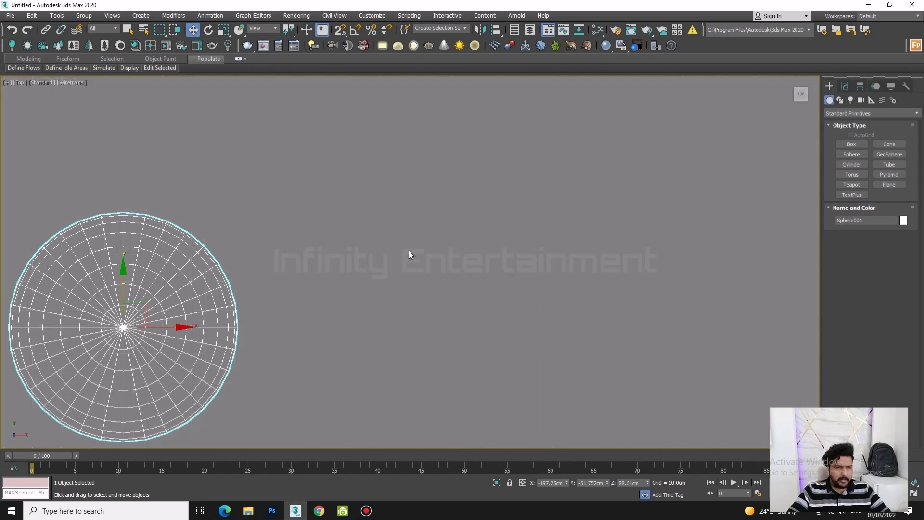
key(g)
key(g)
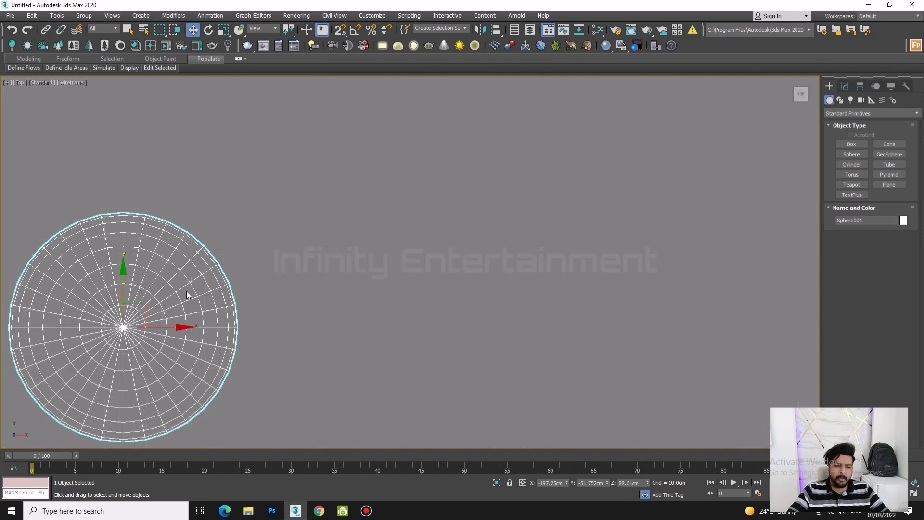
drag(186, 291, 464, 286)
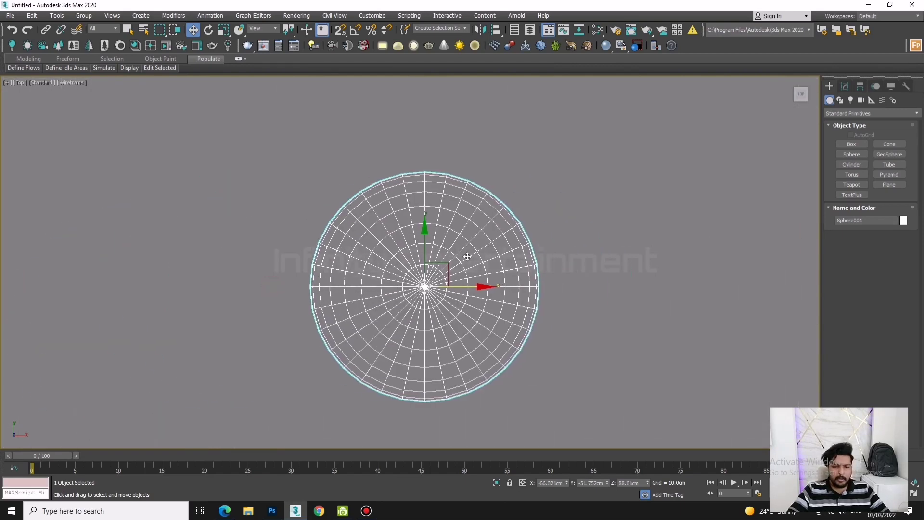
- Isolate the sphere, show the grid again and drag the sphere to the left
right_click(560, 187)
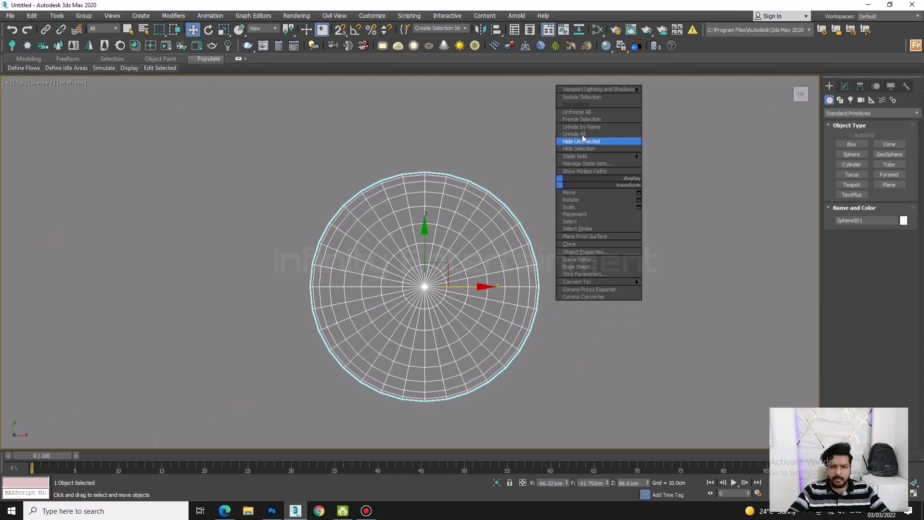
click(580, 136)
key(g)
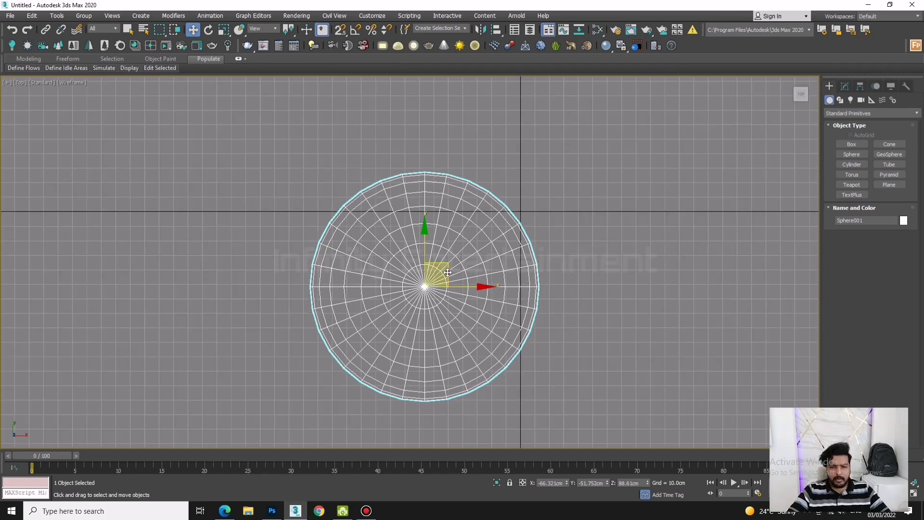
drag(435, 276, 285, 358)
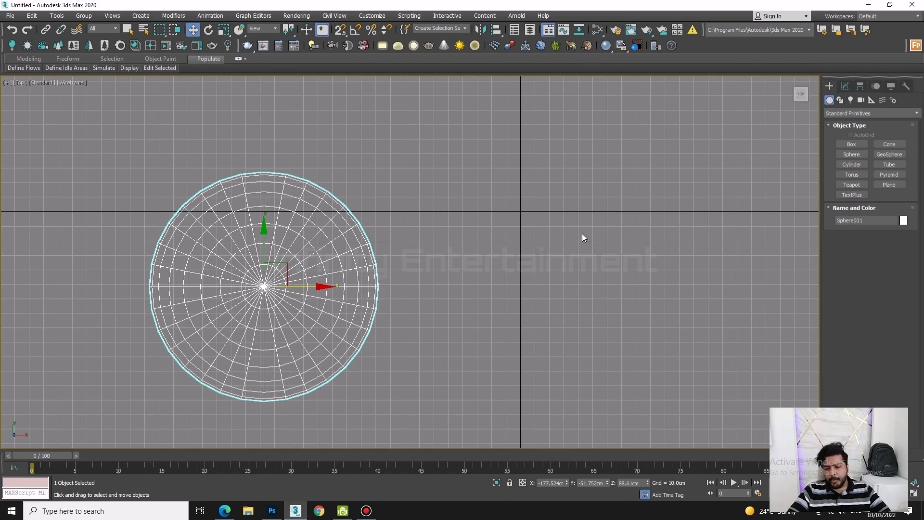
- Set the sphere's X and Y positions to 0 so it sits at the world origin
double_click(549, 483)
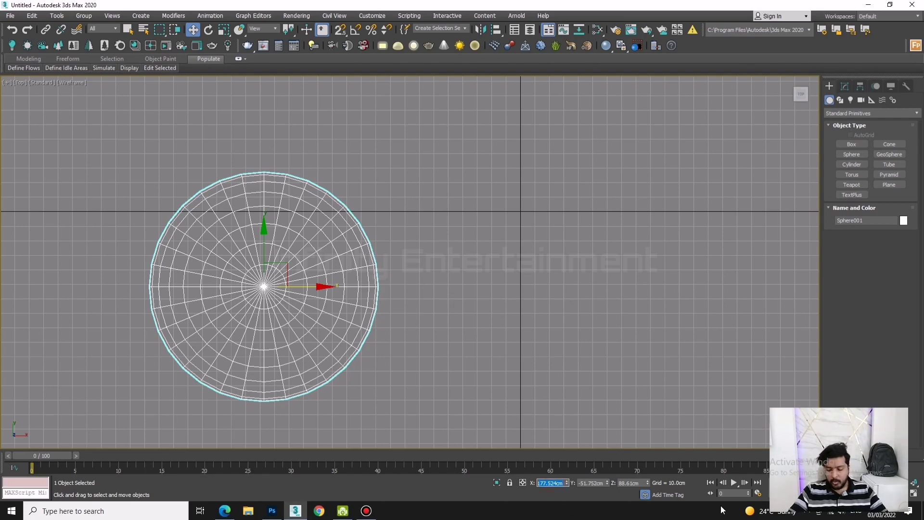
text(0)
key(Tab)
text(0)
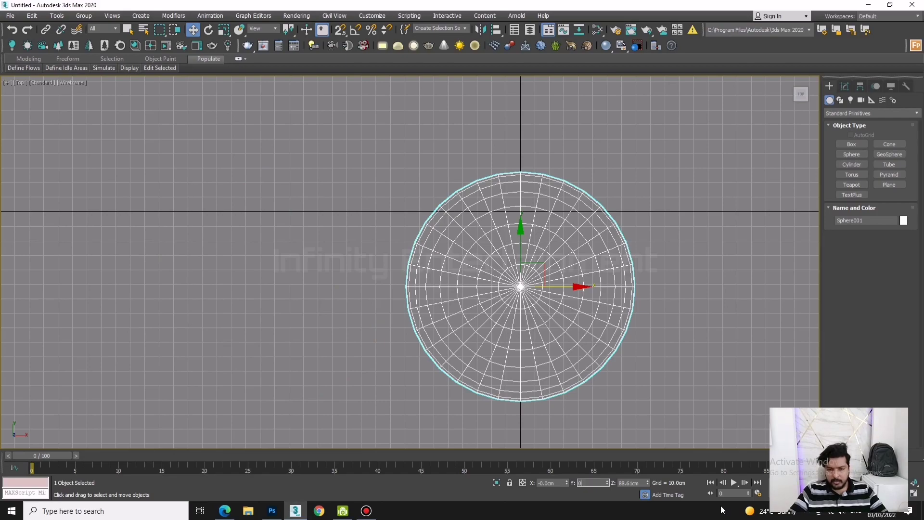
key(Tab)
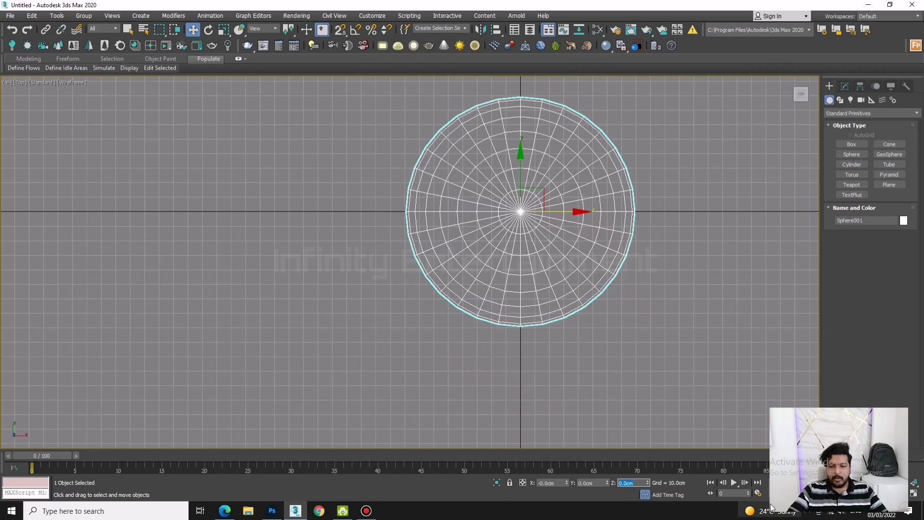
mouse_move(603, 392)
alt+middle_down()
mouse_move(628, 331)
mouse_move(611, 308)
mouse_move(586, 308)
mouse_move(590, 320)
mouse_move(615, 303)
mouse_move(648, 312)
mouse_move(636, 324)
mouse_move(611, 320)
mouse_move(619, 311)
mouse_move(427, 330)
mouse_move(389, 348)
alt+middle_up()
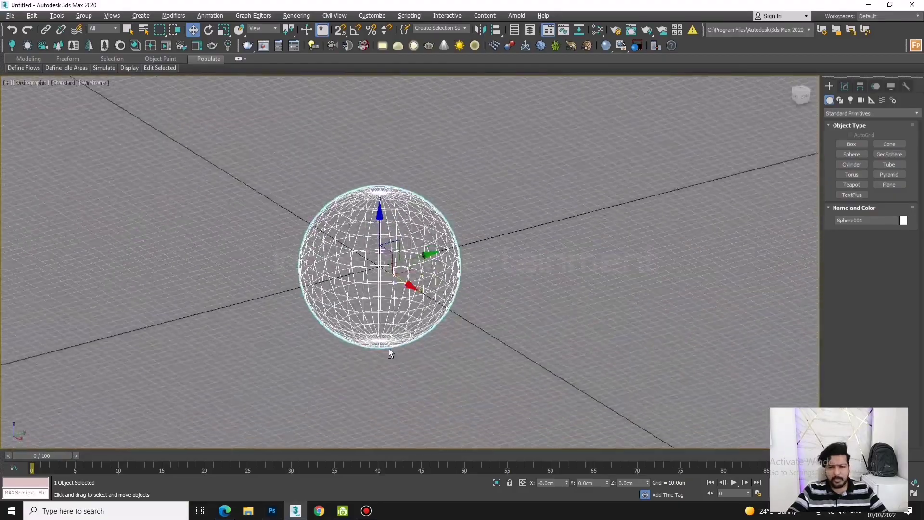
key(t)
key(z)
middle_drag(579, 319, 509, 303)
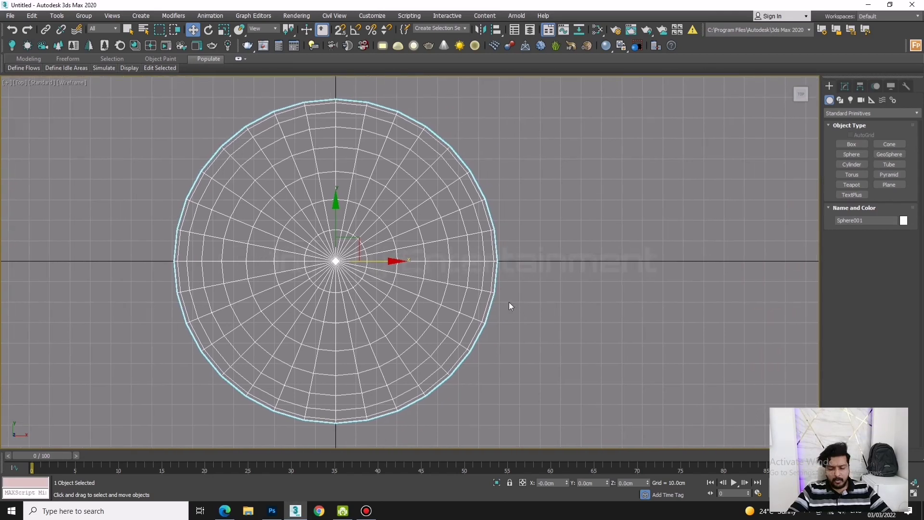
- Adjust the sphere's radius in the Modify panel and display it shaded
click(845, 86)
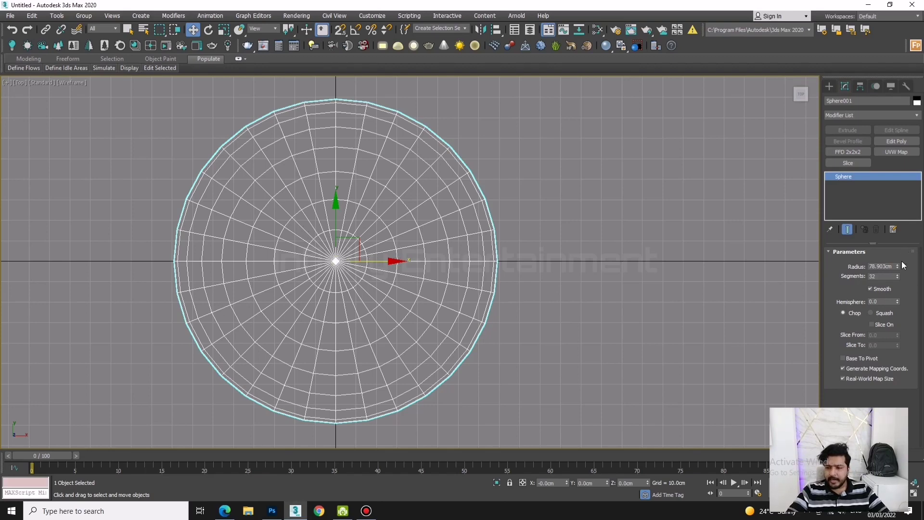
mouse_move(899, 268)
mouse_down()
mouse_move(903, 233)
mouse_move(898, 279)
mouse_up()
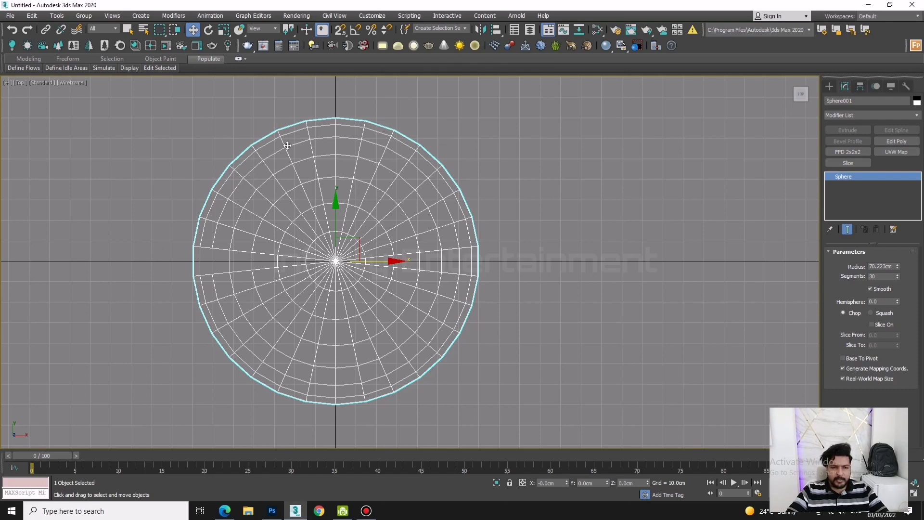
key(F3)
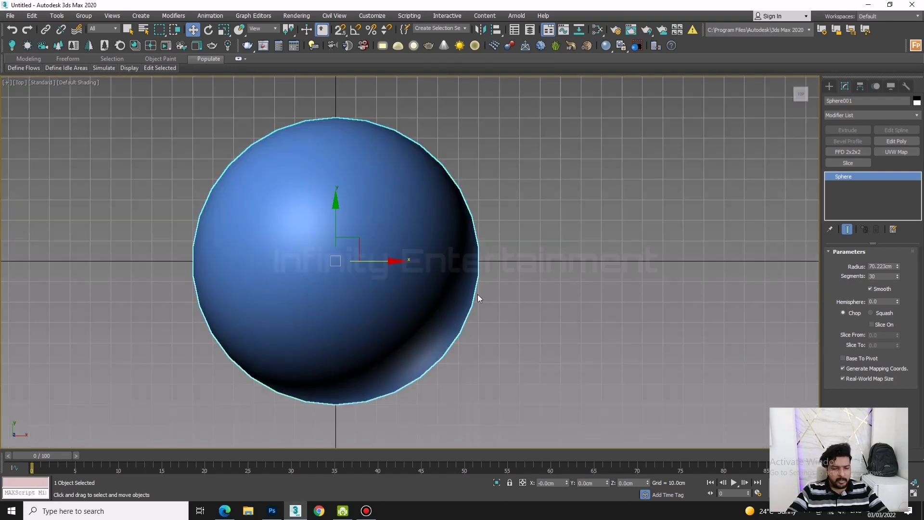
mouse_move(498, 337)
alt+middle_down()
mouse_move(503, 273)
mouse_move(490, 246)
alt+middle_up()
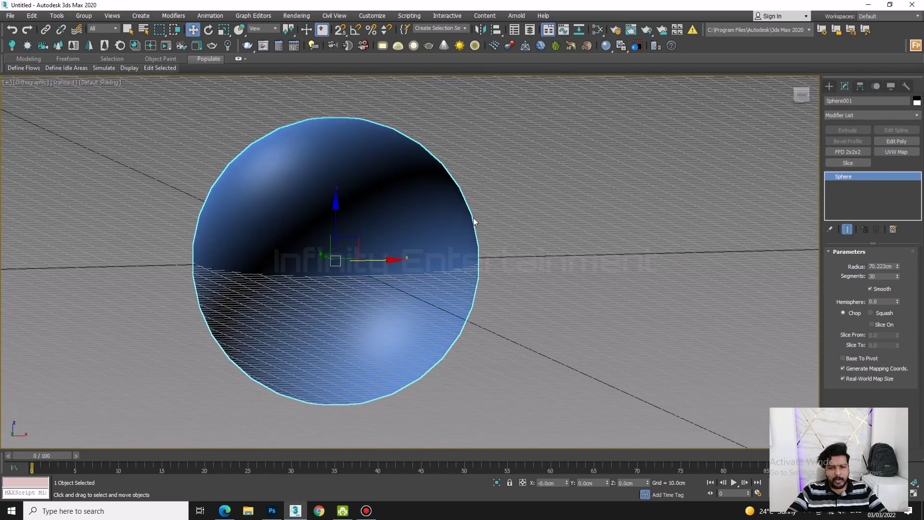
scroll(474, 220, up, 5)
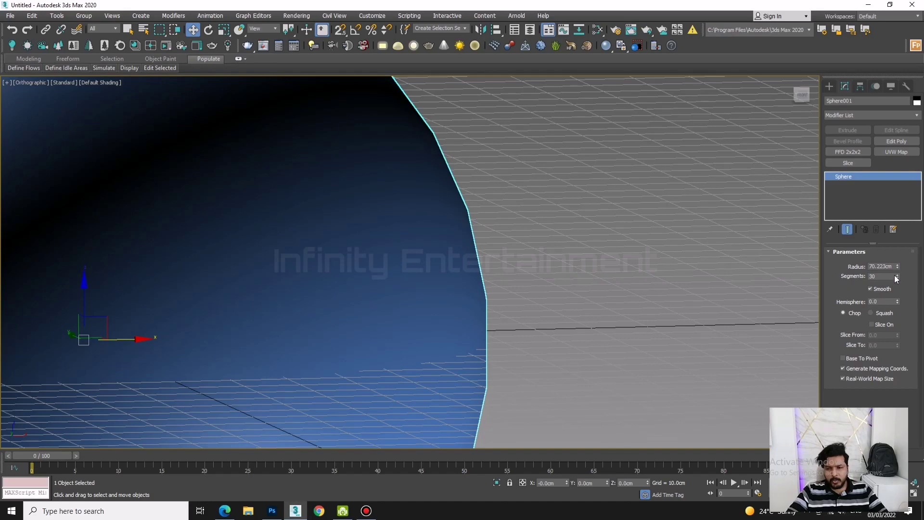
- Raise the sphere's segments to 100 and inspect it in wireframe
drag(897, 278, 895, 240)
scroll(563, 229, down, 5)
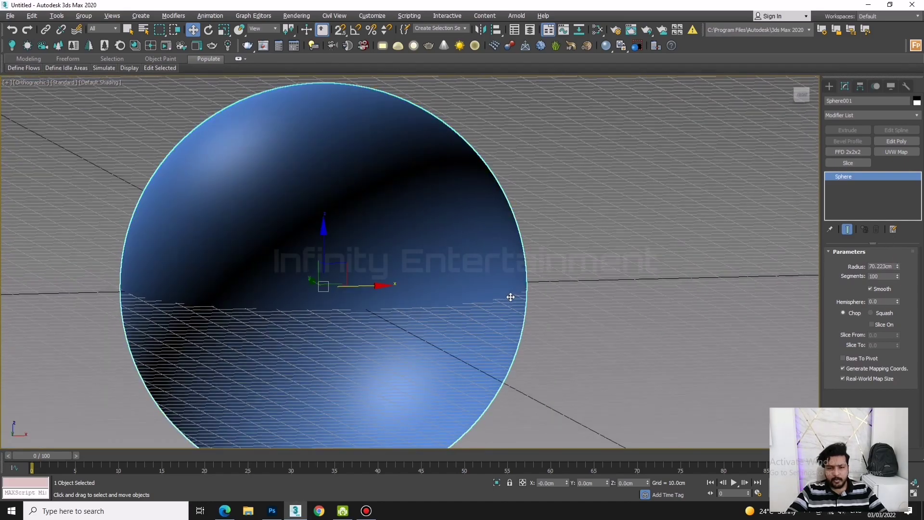
alt+middle_drag(565, 264, 523, 292)
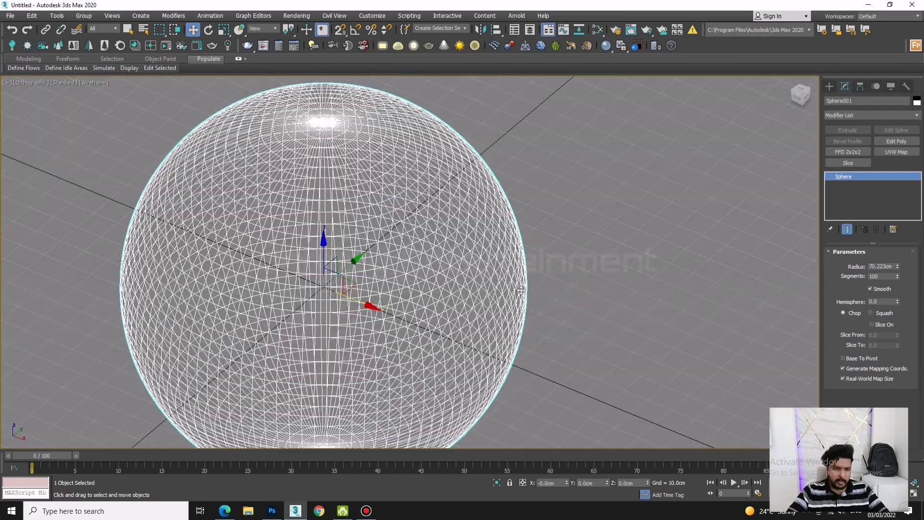
key(F3)
alt+middle_drag(461, 226, 541, 269)
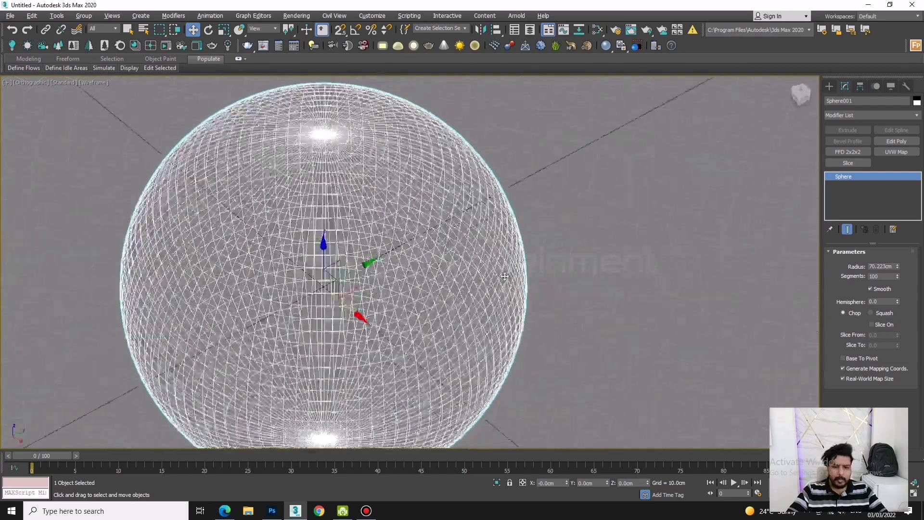
mouse_move(511, 251)
alt+middle_down()
mouse_move(431, 276)
mouse_move(460, 226)
alt+middle_up()
- View the sphere from the Top view, then delete it
key(t)
scroll(457, 228, down, 4)
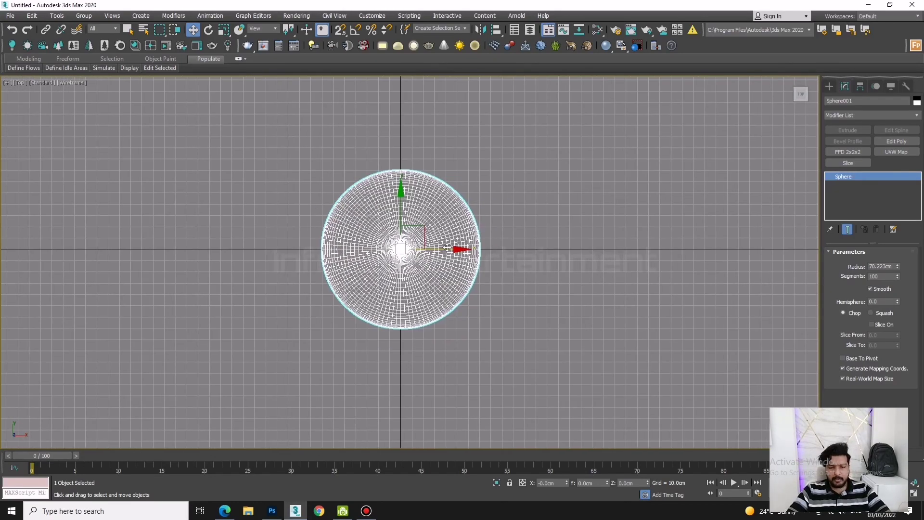
key(Delete)
- Draw a trial Ellipse shape, view it at an angle, then delete it
click(829, 87)
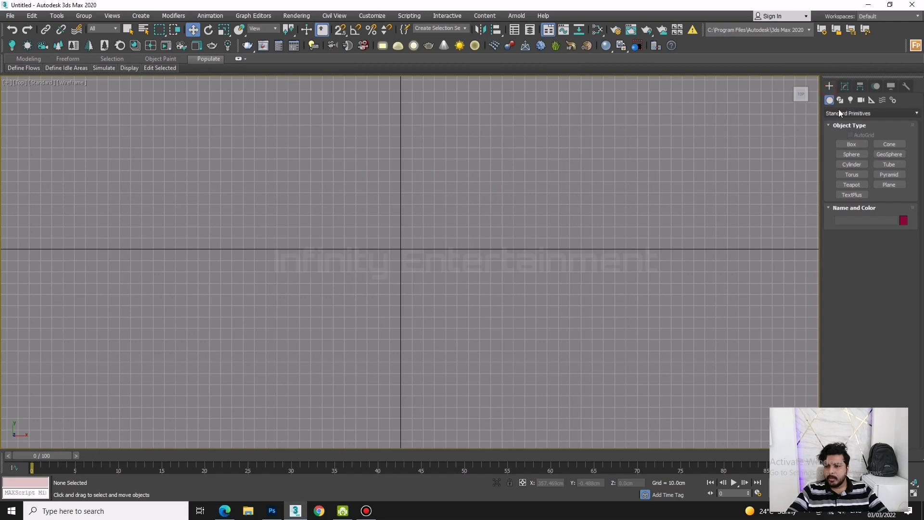
click(840, 100)
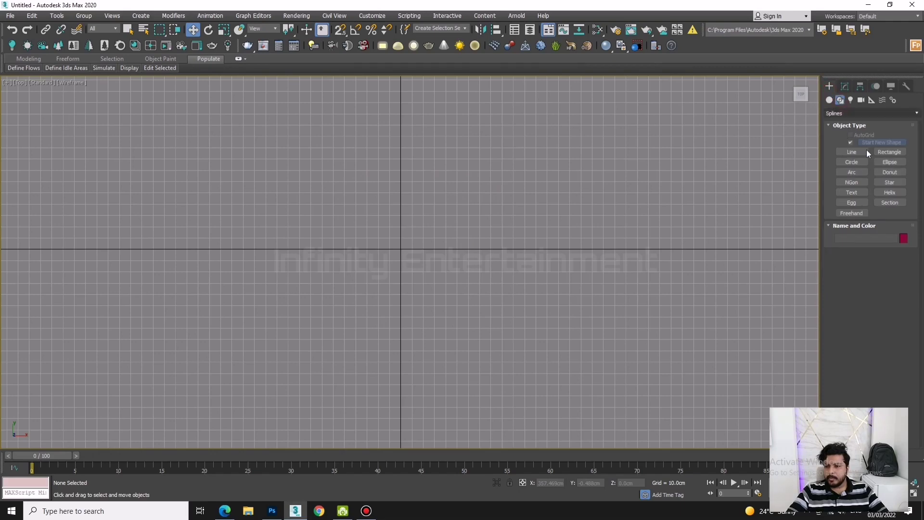
click(890, 162)
mouse_move(331, 214)
mouse_down()
mouse_move(410, 246)
mouse_move(491, 306)
mouse_up()
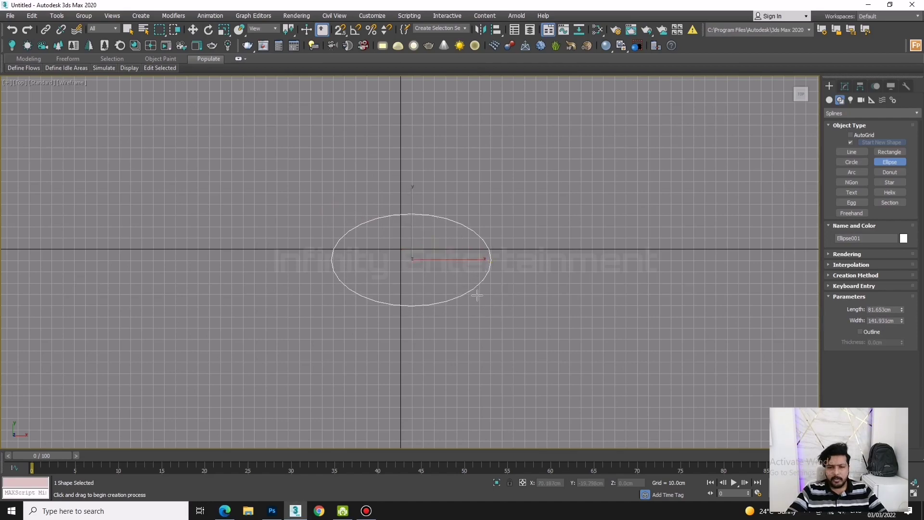
mouse_move(482, 320)
alt+middle_down()
mouse_move(495, 258)
mouse_move(857, 204)
alt+middle_up()
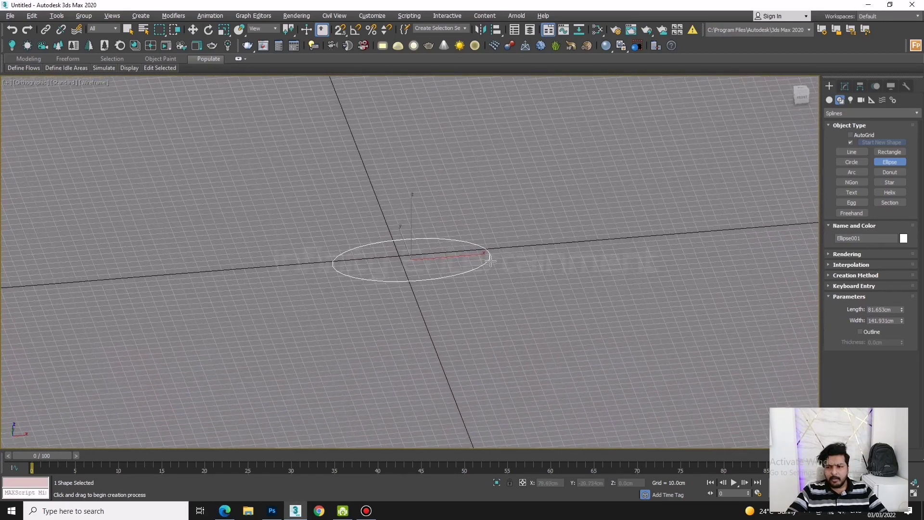
key(Delete)
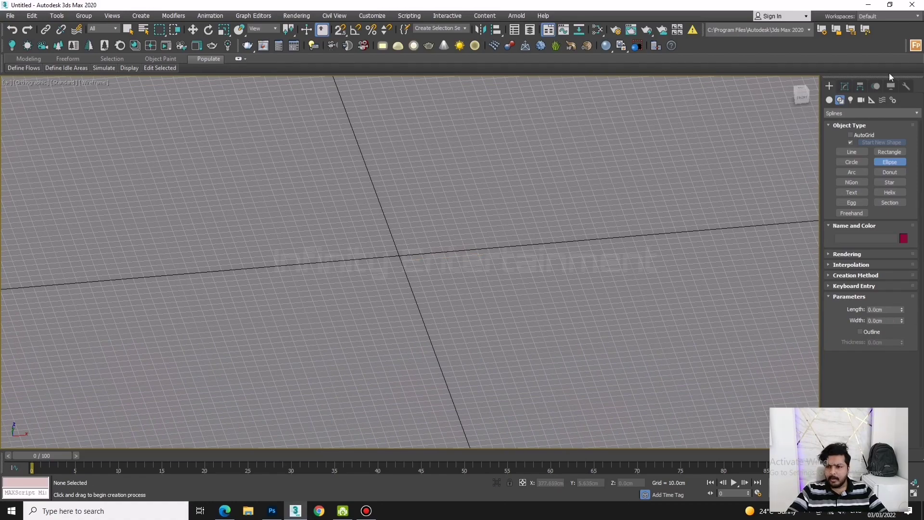
click(829, 100)
- Create a GeoSphere of radius 85.693 cm with 8 segments, shown with smooth shading
click(890, 154)
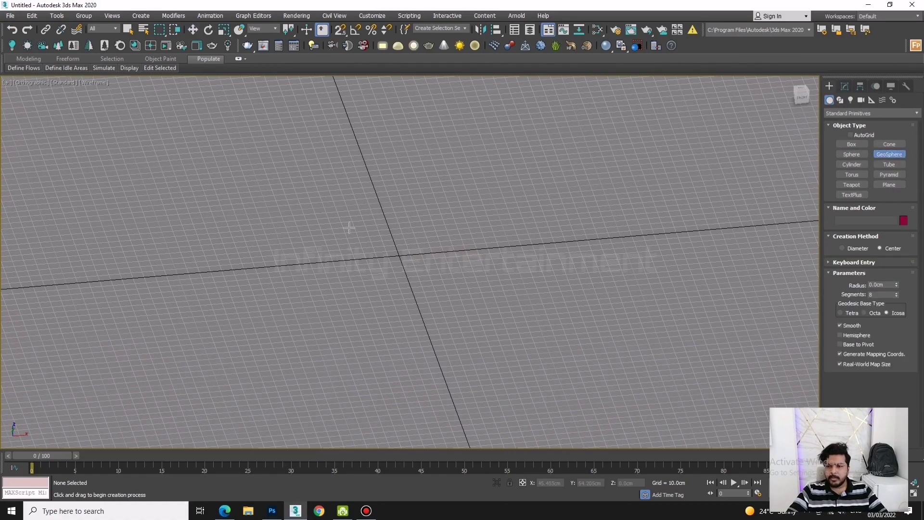
drag(321, 231, 394, 226)
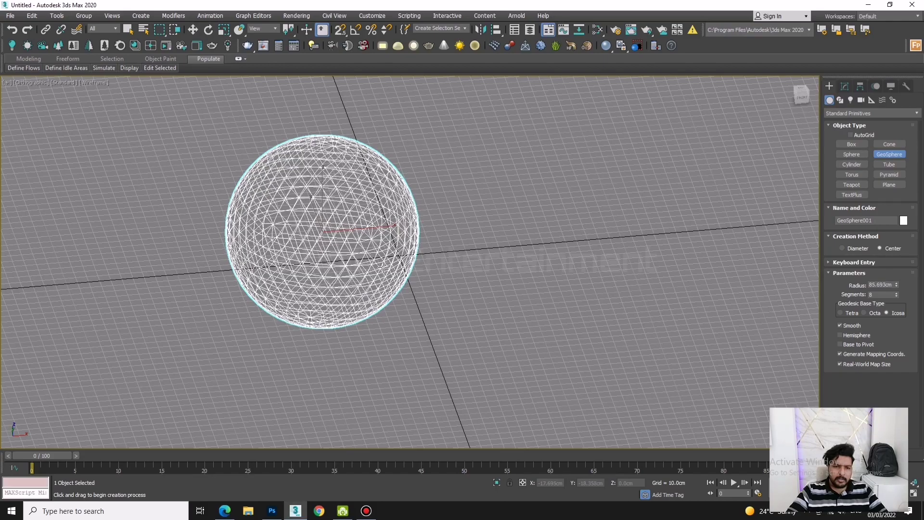
mouse_move(395, 282)
alt+middle_down()
mouse_move(372, 278)
mouse_move(388, 269)
alt+middle_up()
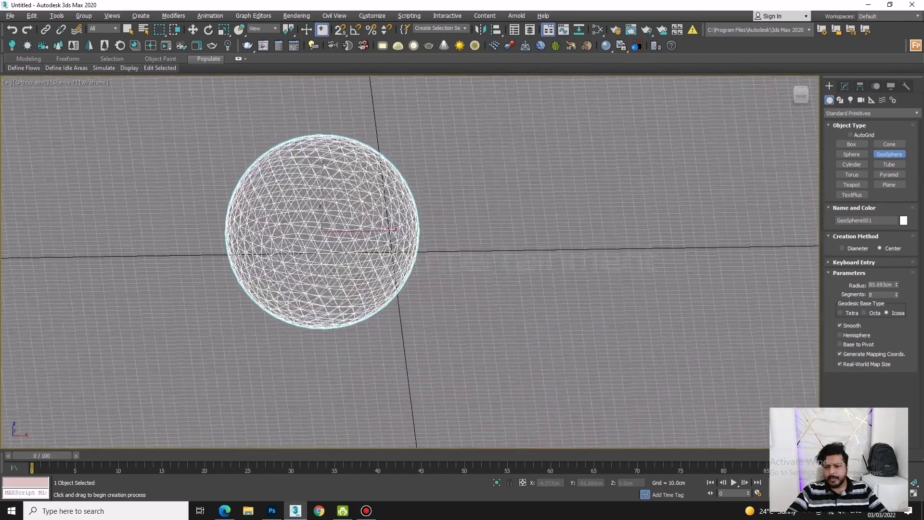
alt+middle_drag(350, 228, 340, 235)
scroll(339, 233, up, 3)
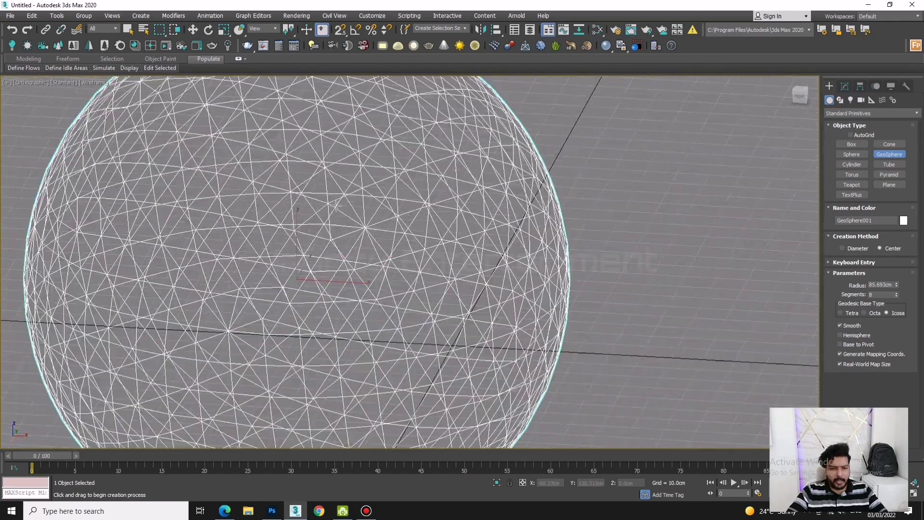
scroll(338, 233, up, 2)
scroll(381, 271, up, 1)
alt+middle_drag(384, 270, 387, 266)
key(F3)
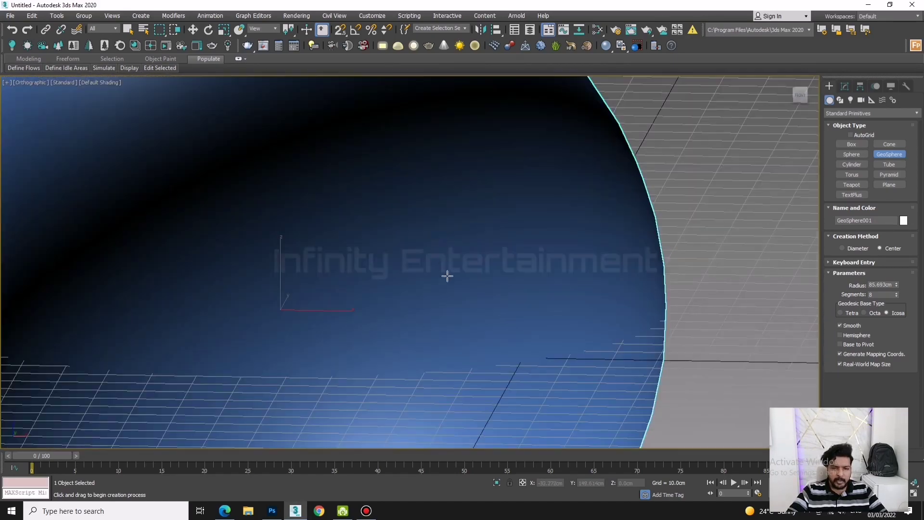
scroll(349, 231, down, 4)
click(71, 71)
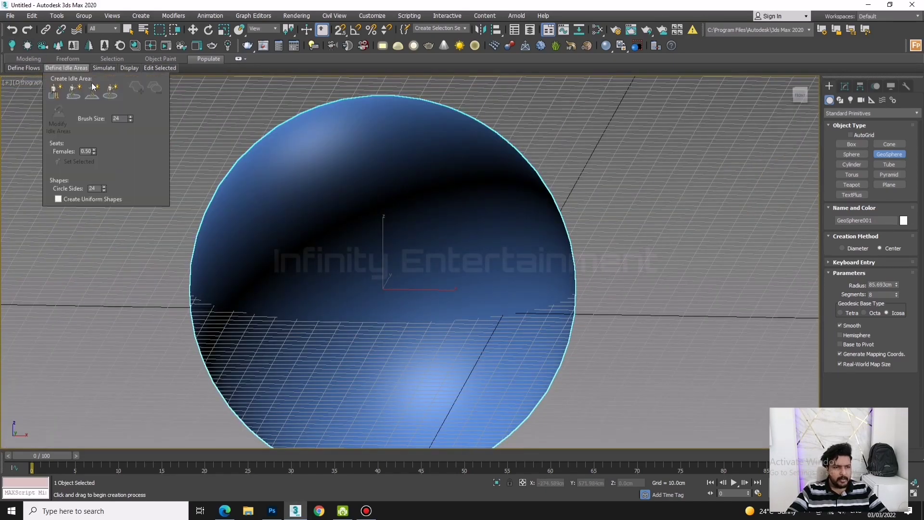
key(w)
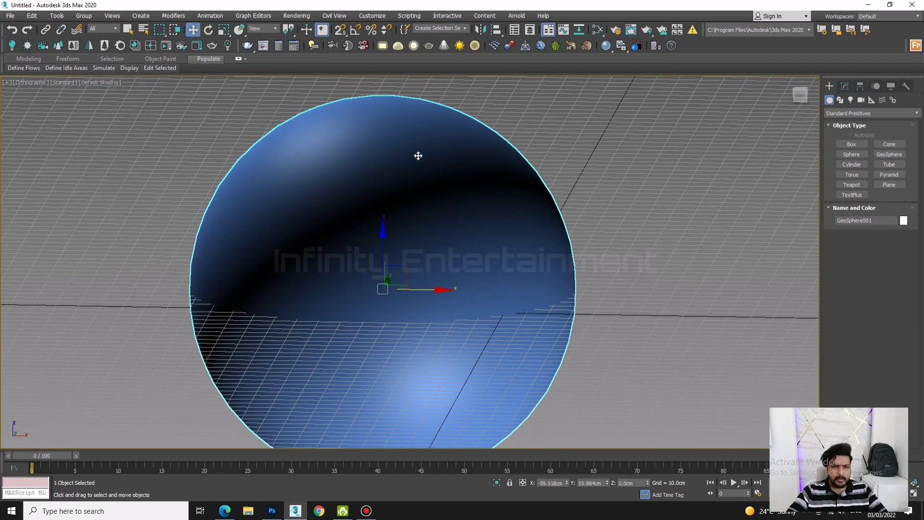
scroll(418, 155, down, 3)
- Switch the viewport to Facets shading to inspect the GeoSphere's triangular faces
click(106, 83)
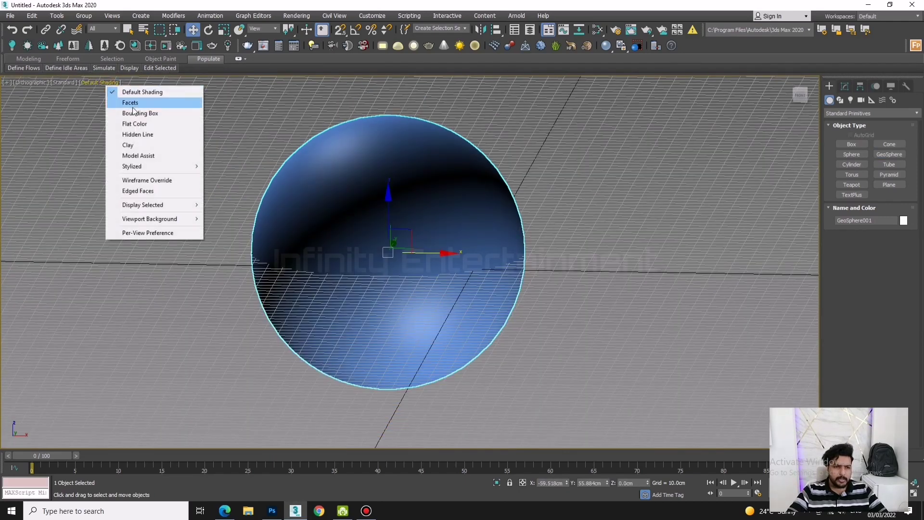
click(151, 104)
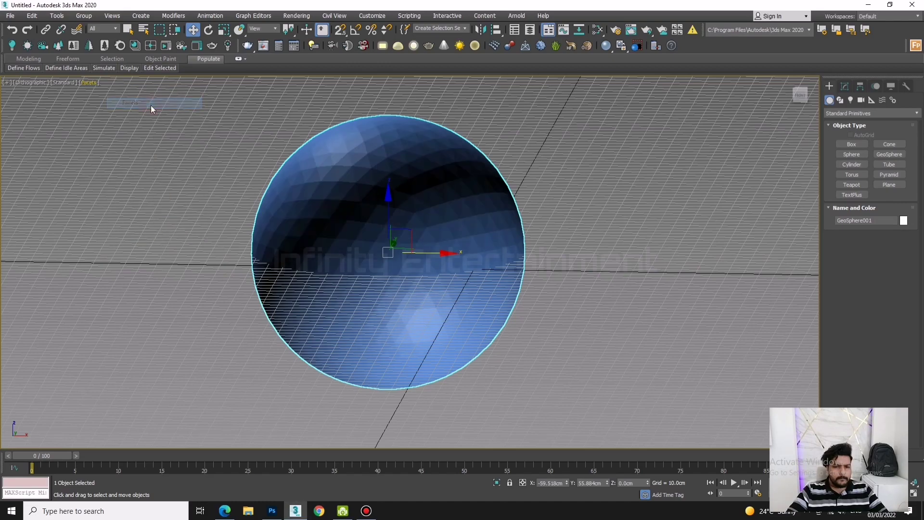
scroll(361, 154, up, 3)
scroll(362, 151, up, 2)
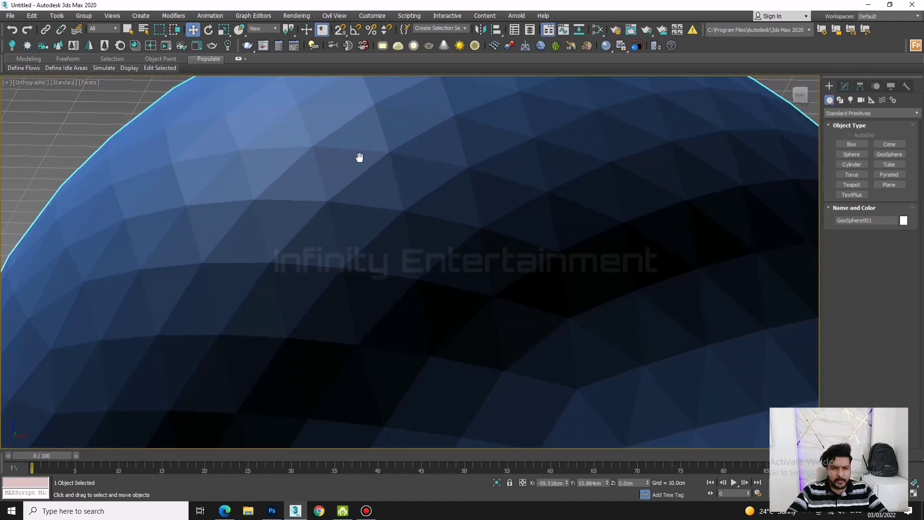
scroll(359, 157, up, 1)
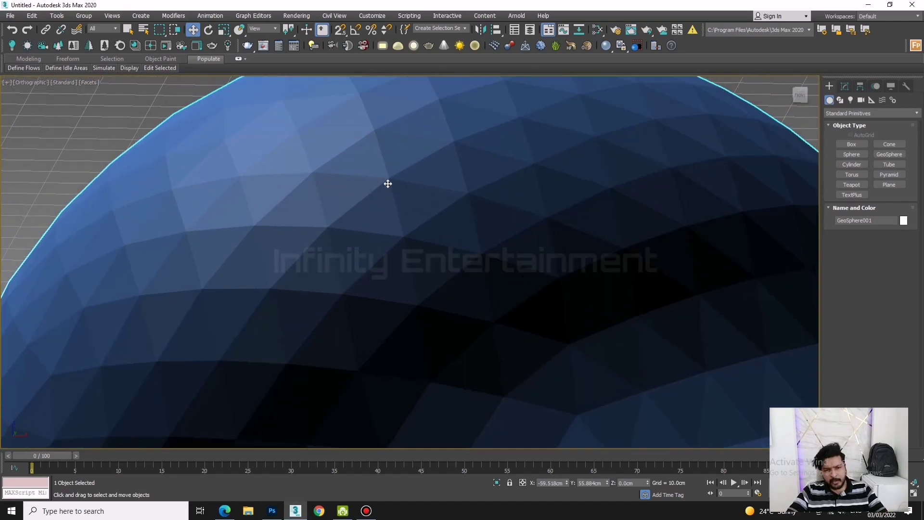
middle_drag(373, 131, 370, 174)
scroll(370, 174, down, 2)
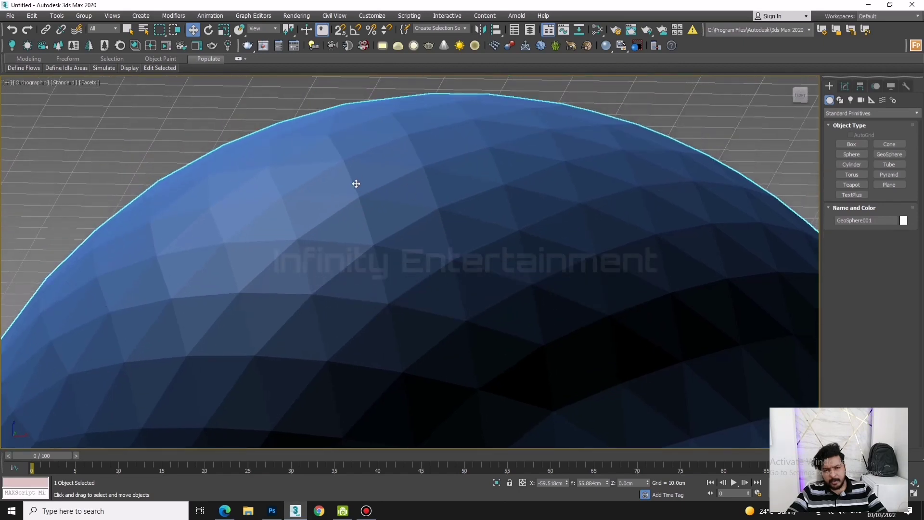
scroll(405, 216, down, 2)
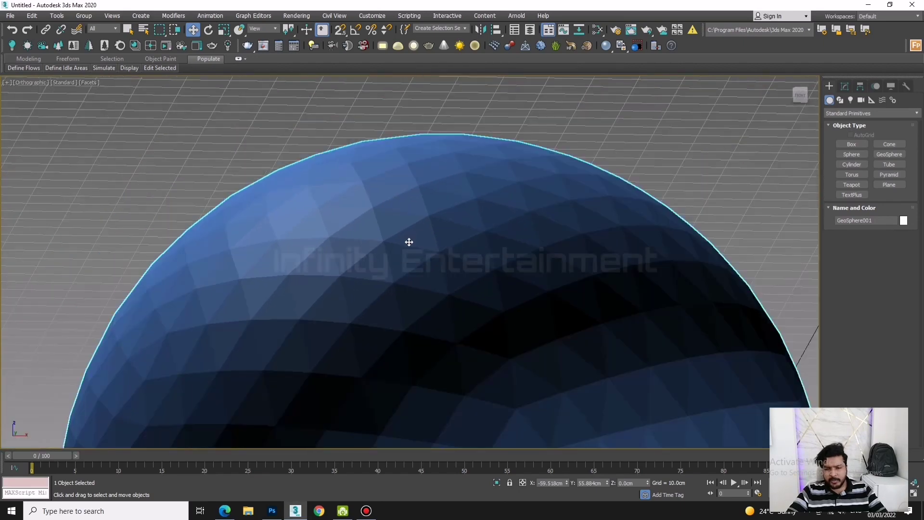
scroll(406, 238, down, 1)
middle_drag(407, 238, 380, 206)
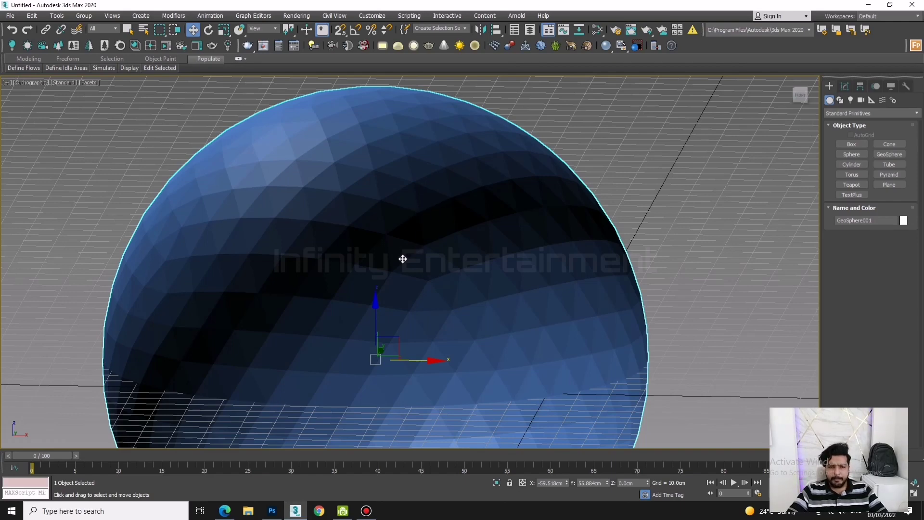
middle_drag(400, 255, 405, 196)
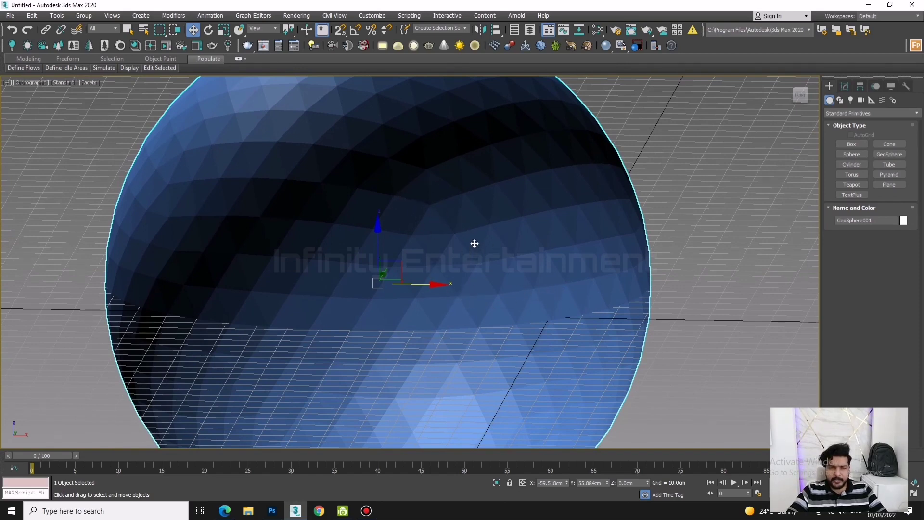
scroll(534, 265, down, 3)
middle_drag(531, 282, 489, 279)
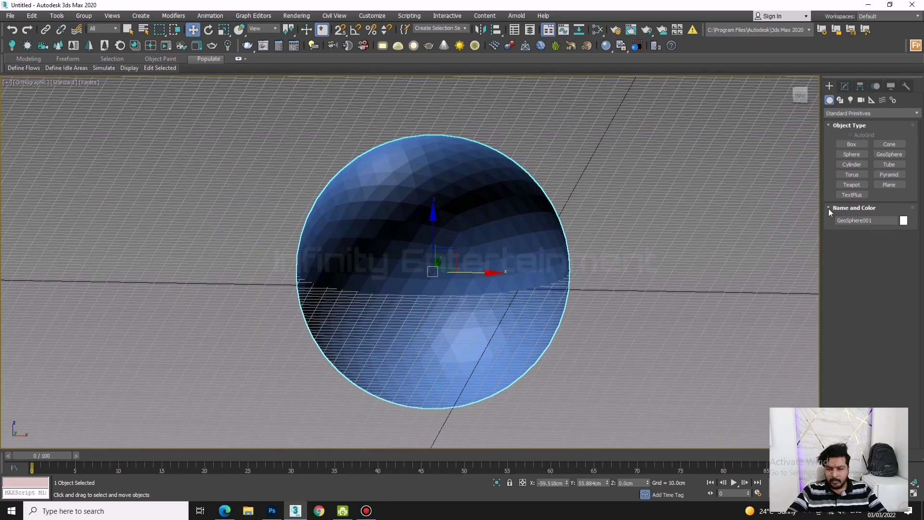
- Raise the GeoSphere's segments to 9 and, after trying Tetra and Icosa, set its base to Octa
click(844, 86)
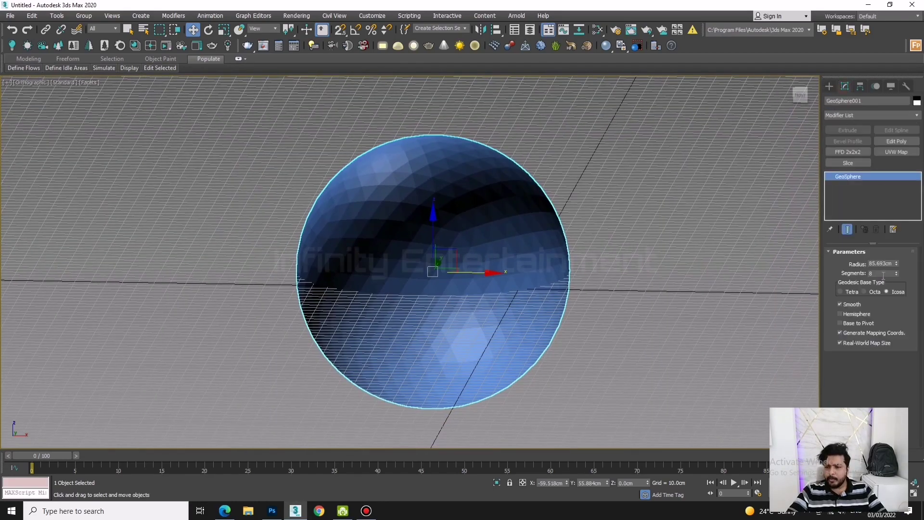
scroll(430, 177, up, 5)
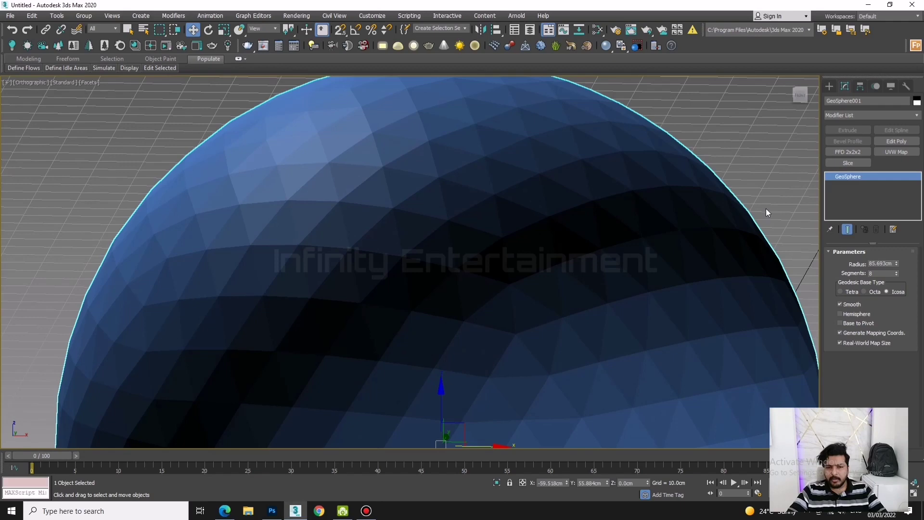
click(897, 273)
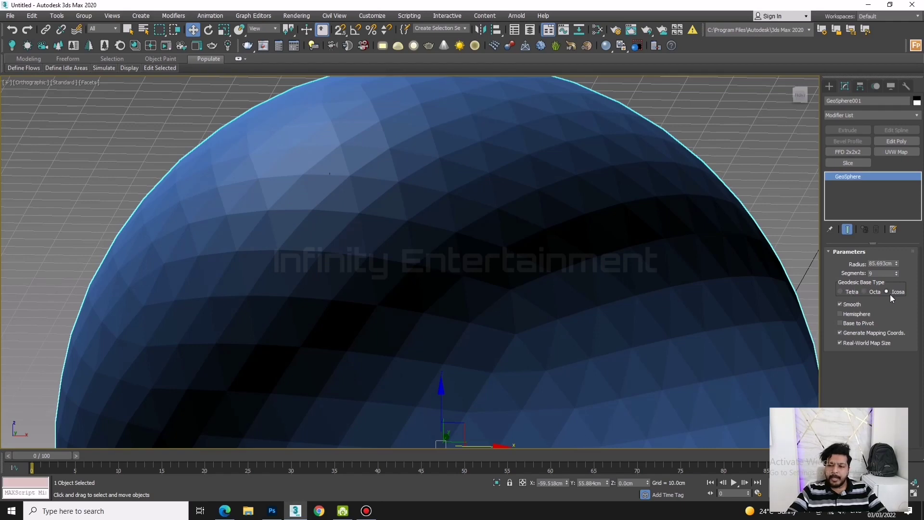
scroll(563, 212, down, 2)
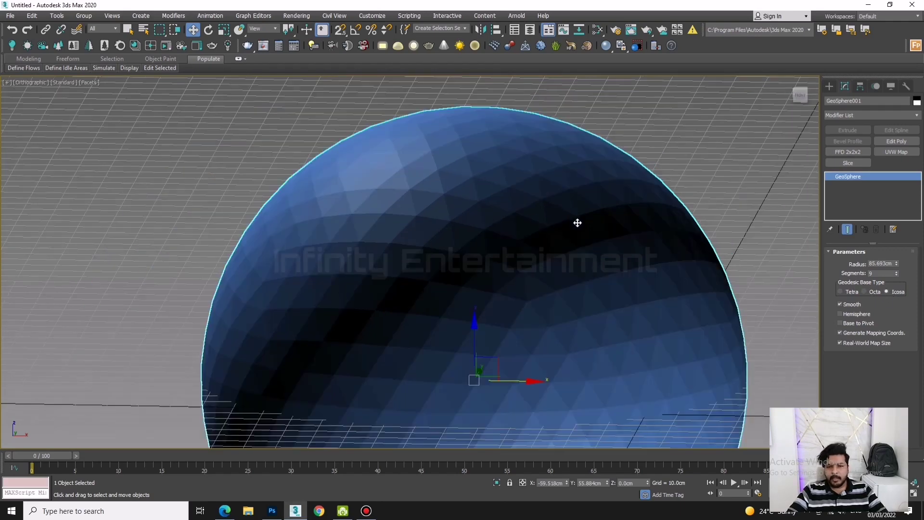
click(840, 292)
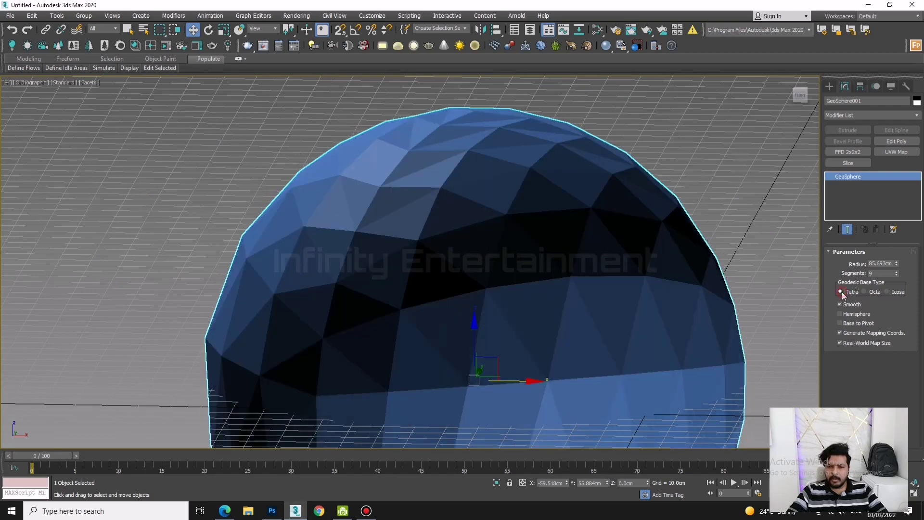
click(886, 291)
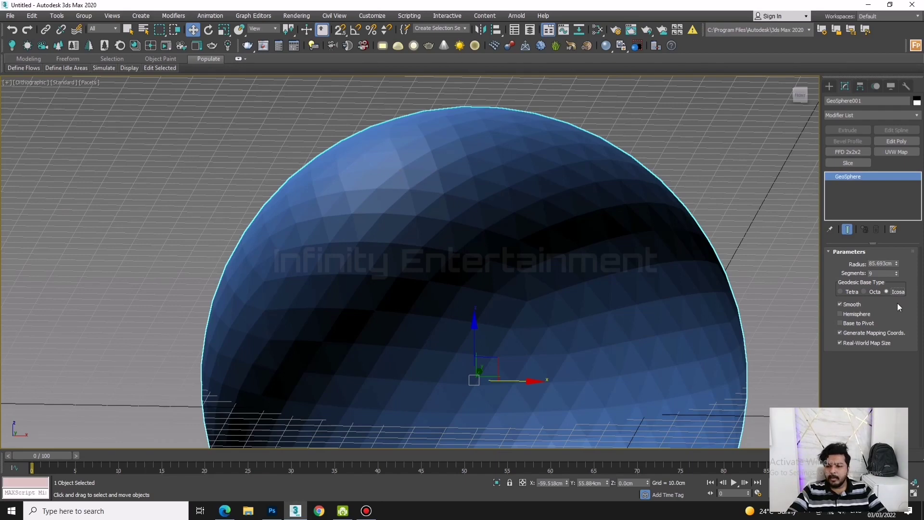
click(841, 291)
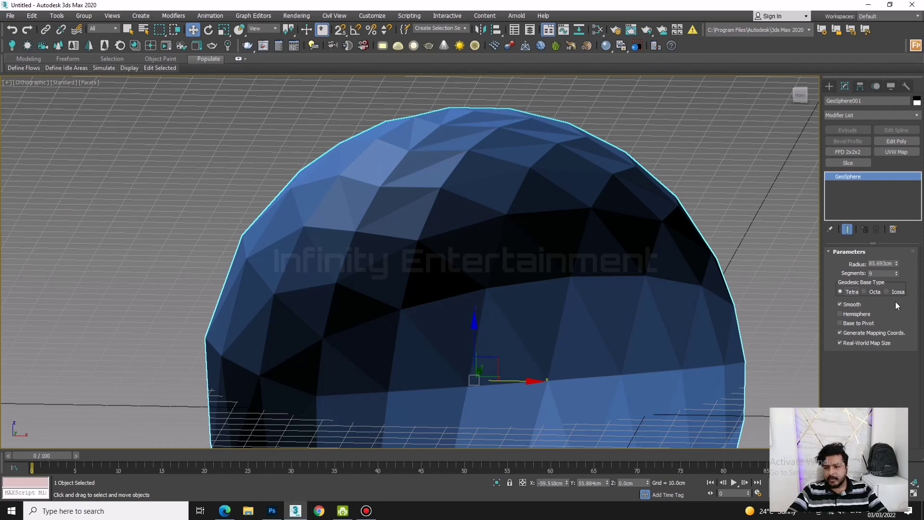
click(864, 292)
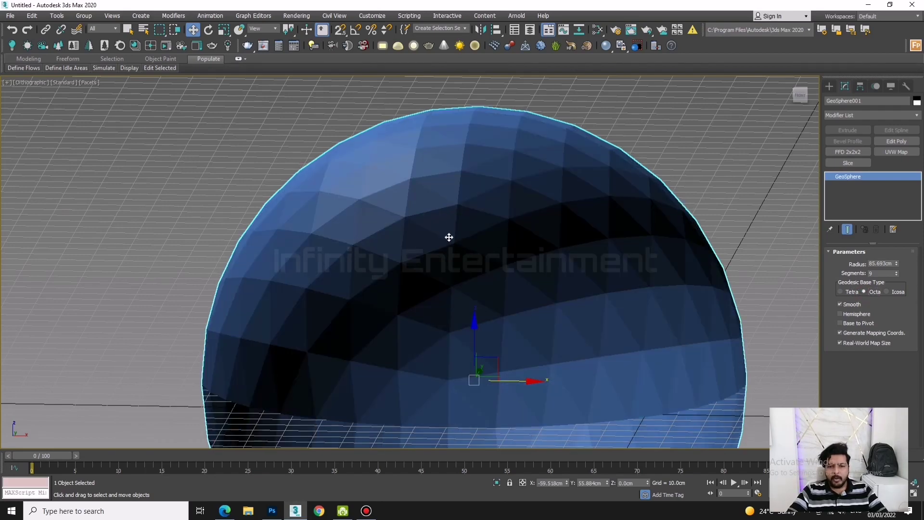
- Toggle the GeoSphere's Hemisphere option on and off to compare dome and full sphere
mouse_move(440, 206)
alt+middle_down()
mouse_move(448, 227)
mouse_move(433, 240)
alt+middle_up()
mouse_move(491, 275)
alt+middle_down()
mouse_move(505, 268)
mouse_move(512, 278)
mouse_move(483, 274)
mouse_move(471, 256)
mouse_move(508, 250)
mouse_move(476, 266)
alt+middle_up()
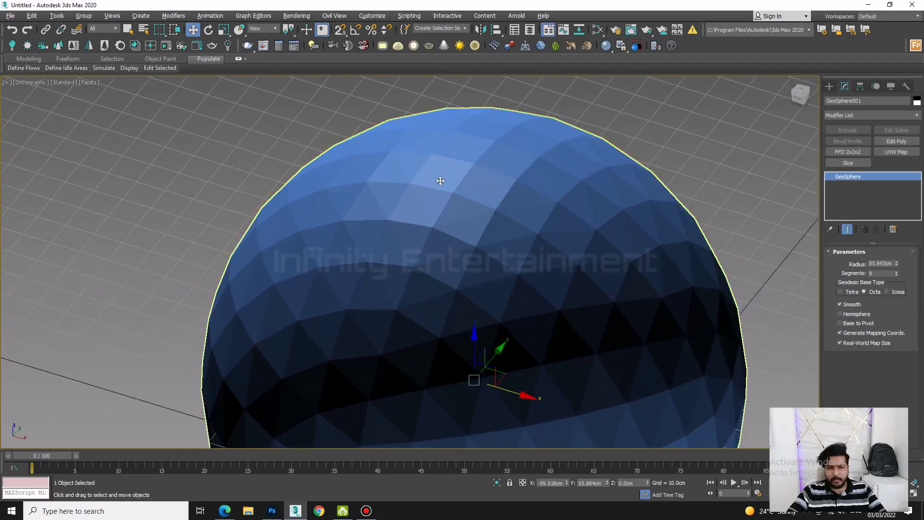
mouse_move(462, 249)
alt+middle_down()
mouse_move(496, 246)
mouse_move(476, 245)
alt+middle_up()
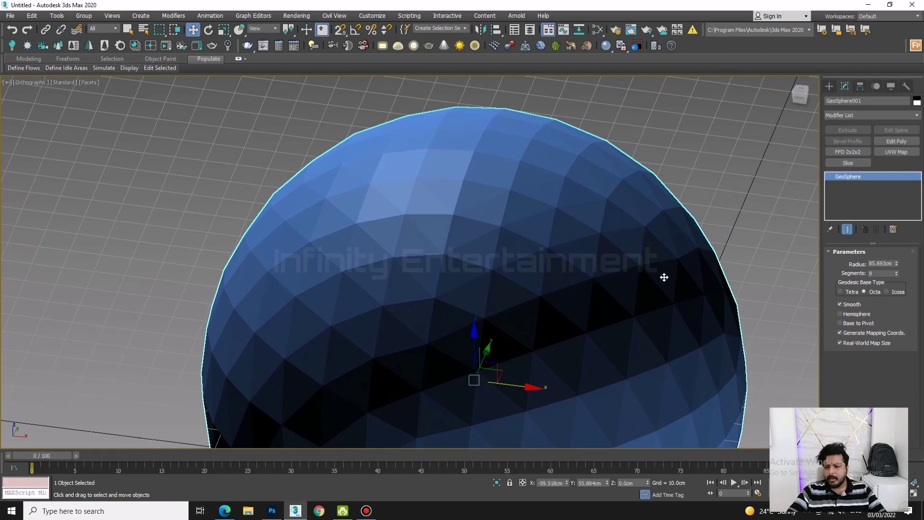
click(841, 312)
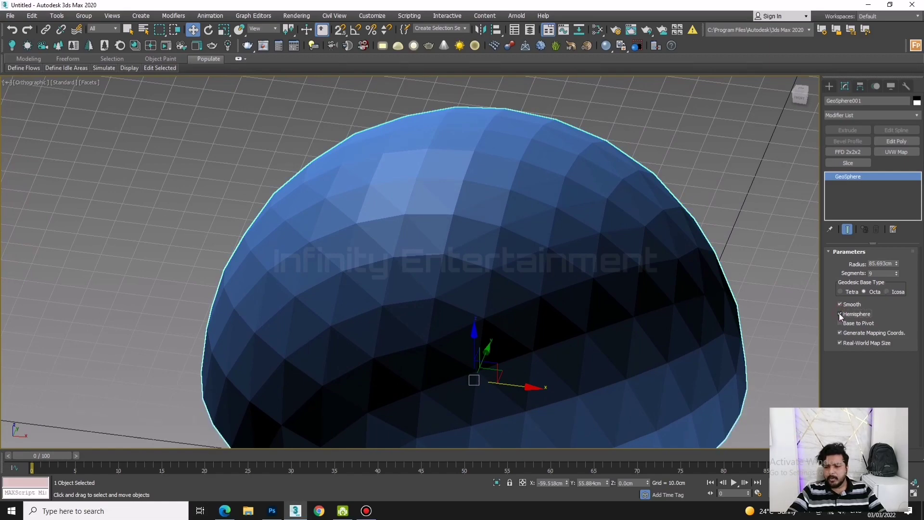
scroll(313, 186, down, 2)
mouse_move(413, 248)
alt+middle_down()
mouse_move(423, 190)
mouse_move(492, 231)
alt+middle_up()
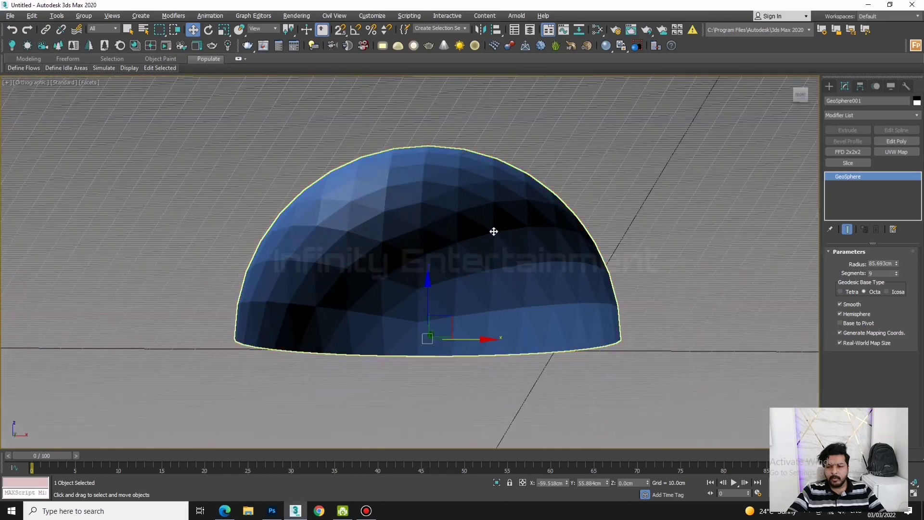
click(840, 314)
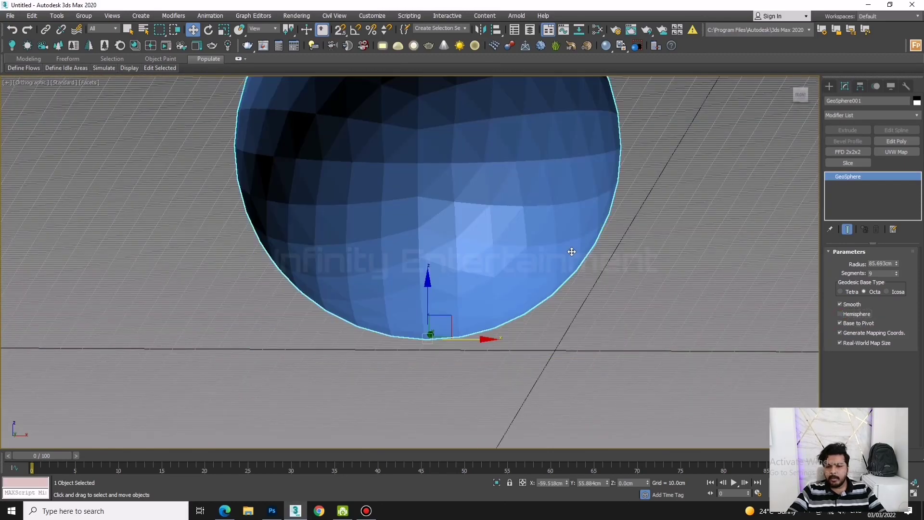
- Try Hemisphere once more, restore the full sphere, then delete the GeoSphere
mouse_move(728, 314)
alt+middle_down()
mouse_move(628, 318)
mouse_move(639, 294)
mouse_move(602, 276)
mouse_move(557, 307)
mouse_move(588, 326)
alt+middle_up()
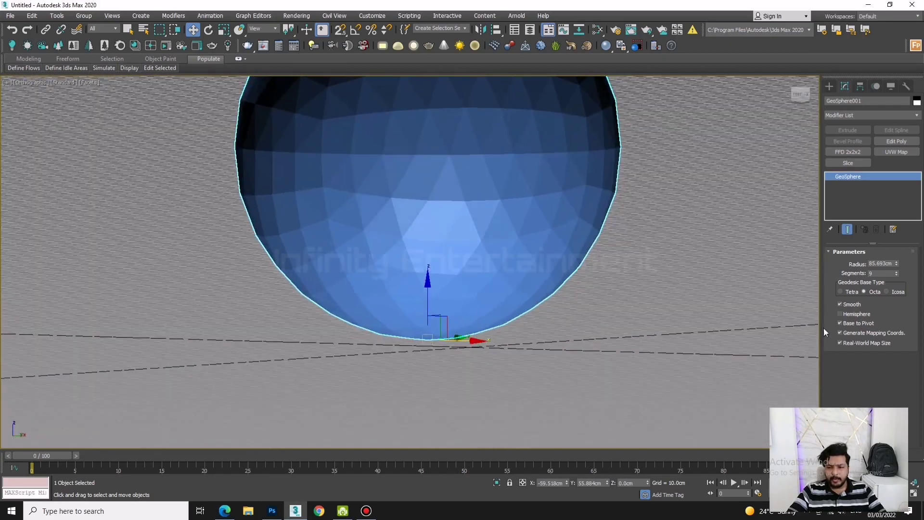
click(841, 315)
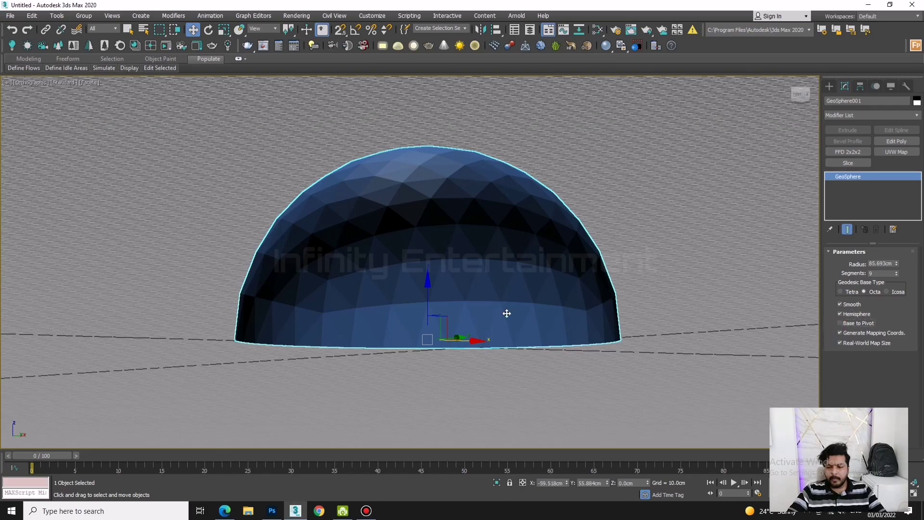
mouse_move(507, 314)
alt+middle_down()
mouse_move(543, 260)
mouse_move(539, 268)
mouse_move(552, 275)
alt+middle_up()
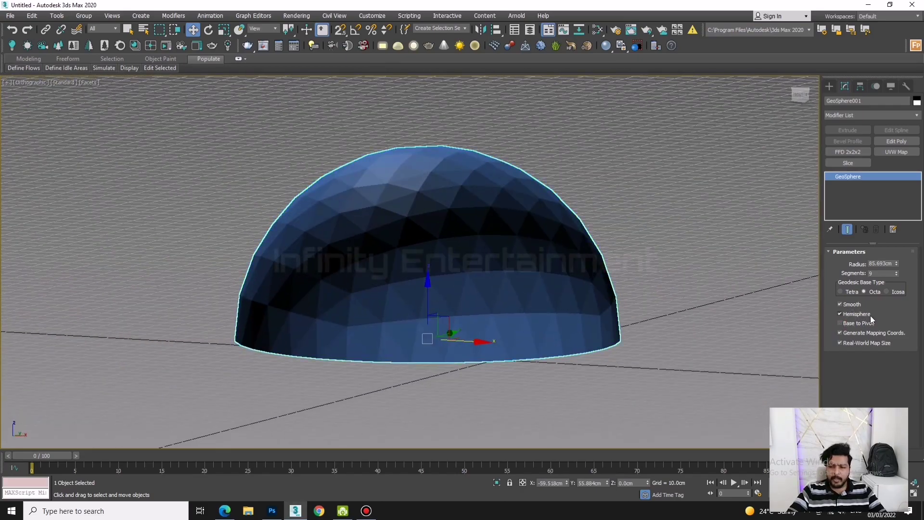
click(841, 315)
scroll(447, 293, down, 5)
mouse_move(447, 293)
alt+middle_down()
mouse_move(428, 327)
mouse_move(473, 337)
alt+middle_up()
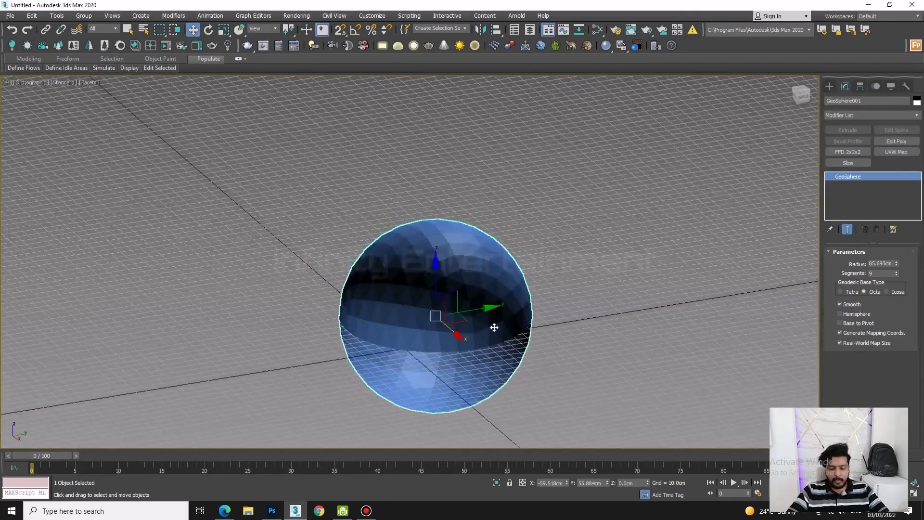
key(Delete)
- Create a cylinder of radius 298.5 cm and height 591.665 cm, then lower its Sides to 3
click(830, 89)
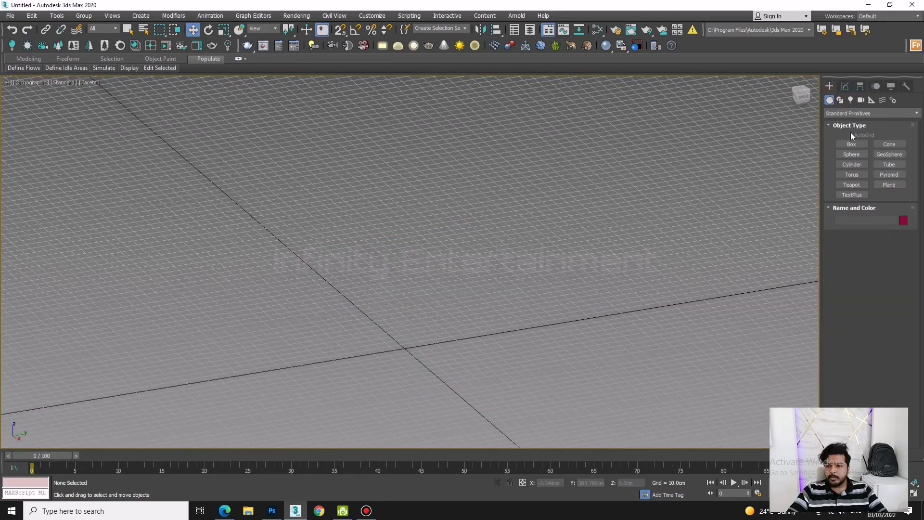
click(864, 166)
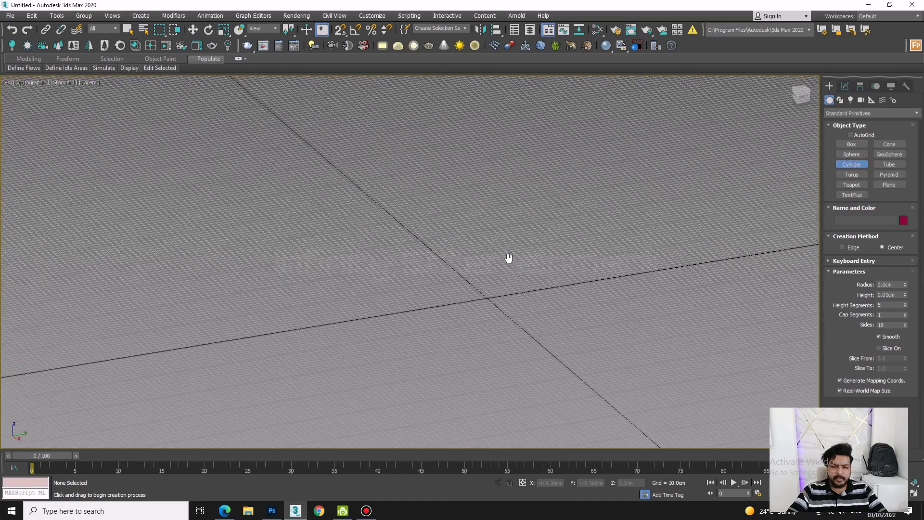
middle_drag(507, 258, 507, 271)
drag(454, 273, 529, 329)
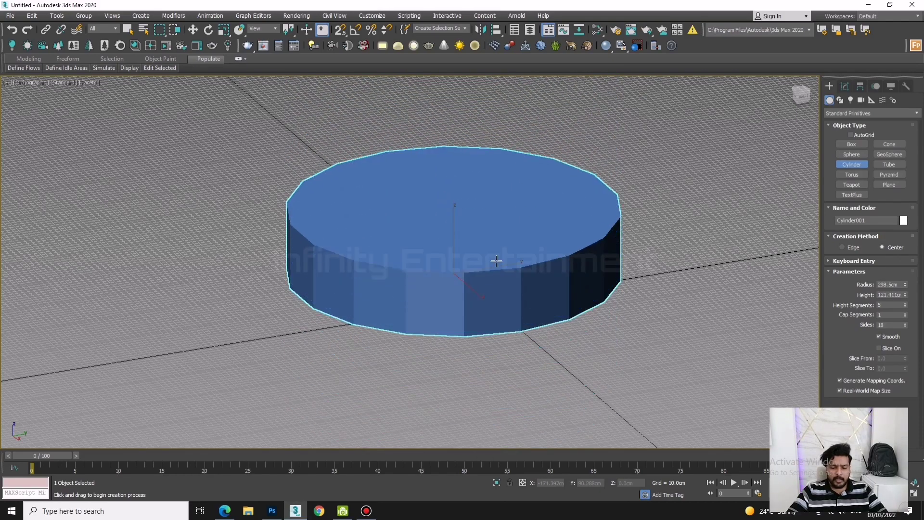
key(g)
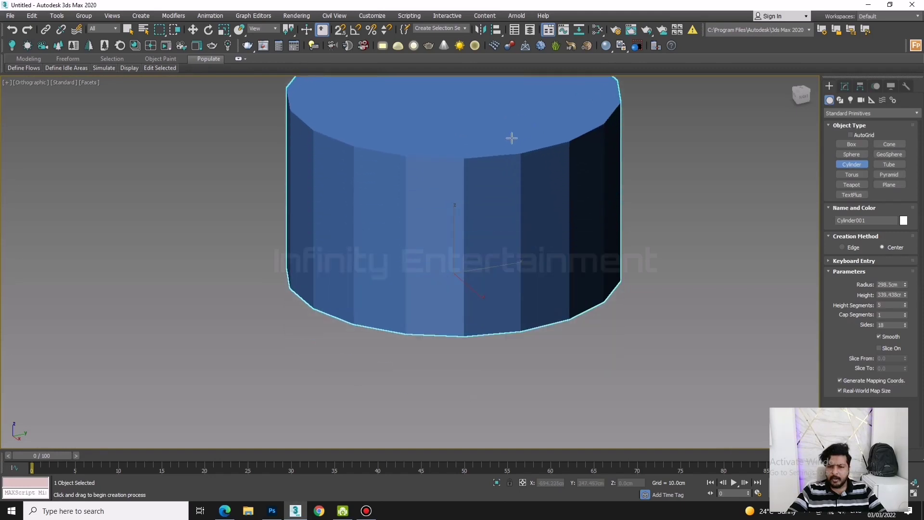
scroll(510, 144, down, 5)
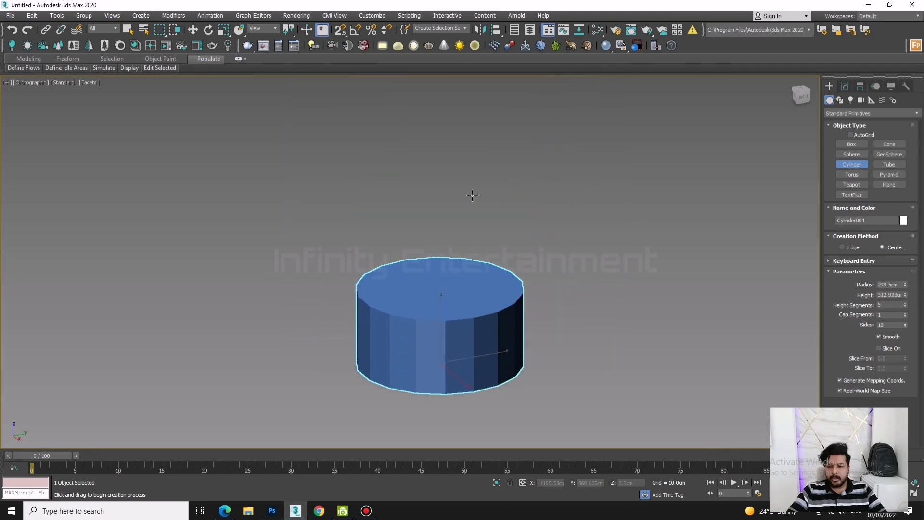
click(473, 162)
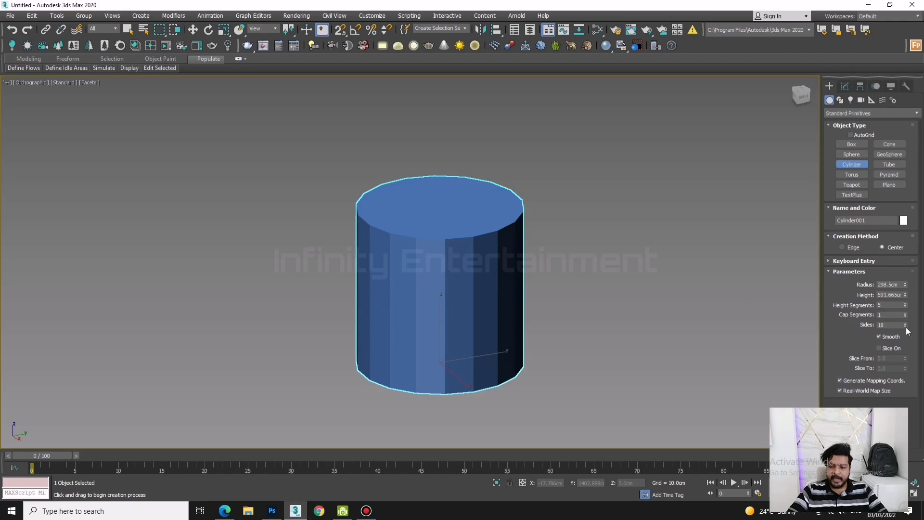
mouse_move(906, 325)
mouse_down()
mouse_move(904, 268)
mouse_move(901, 348)
mouse_move(905, 330)
mouse_up()
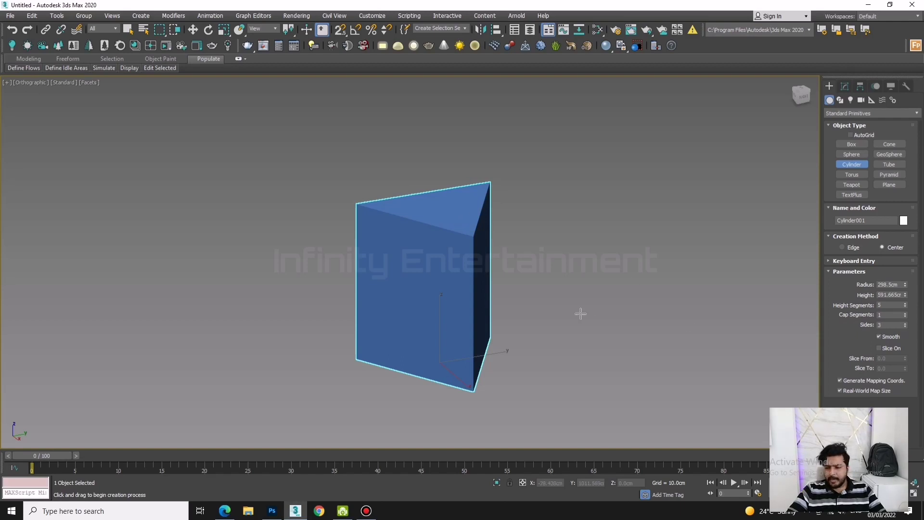
- Show the prism as wireframe with 1 height segment and 3 cap segments, then delete it
key(F3)
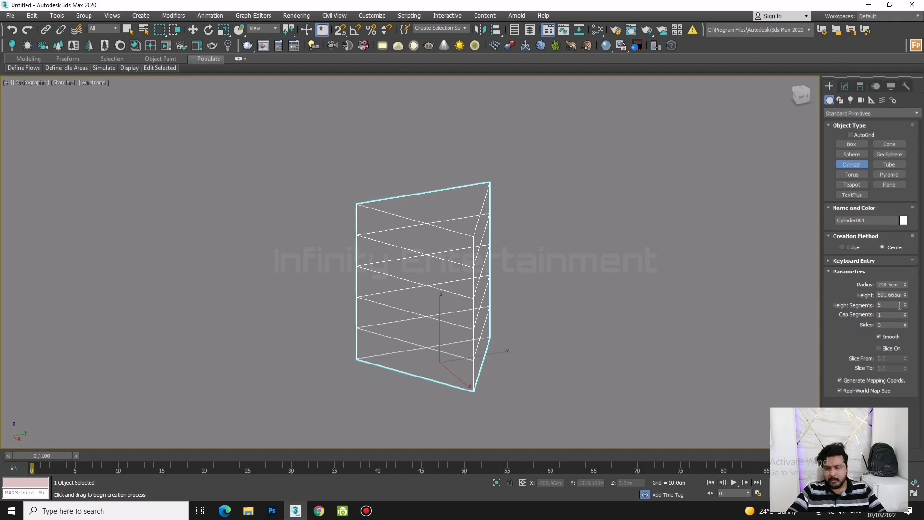
drag(908, 307, 908, 316)
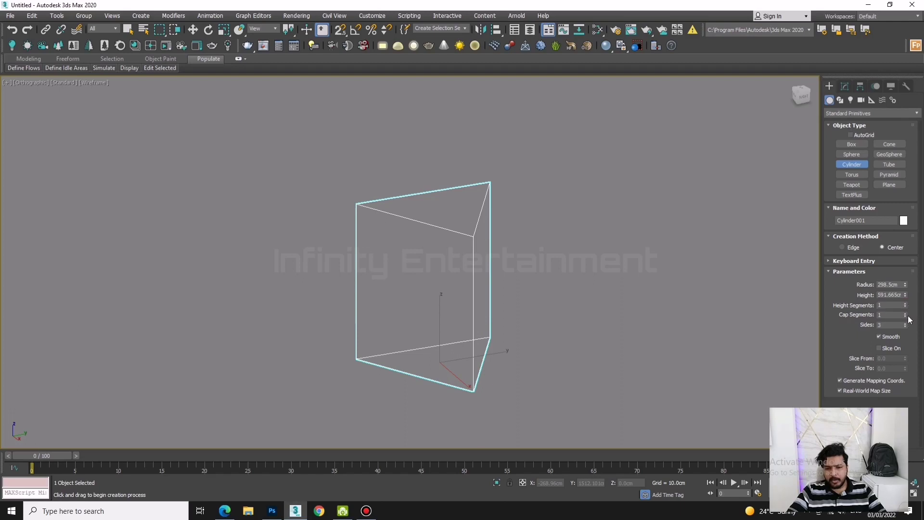
click(906, 314)
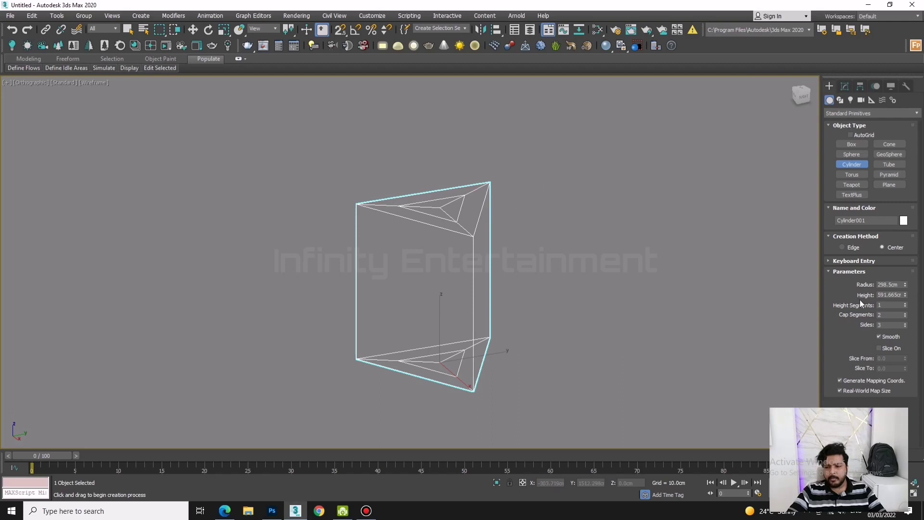
click(906, 314)
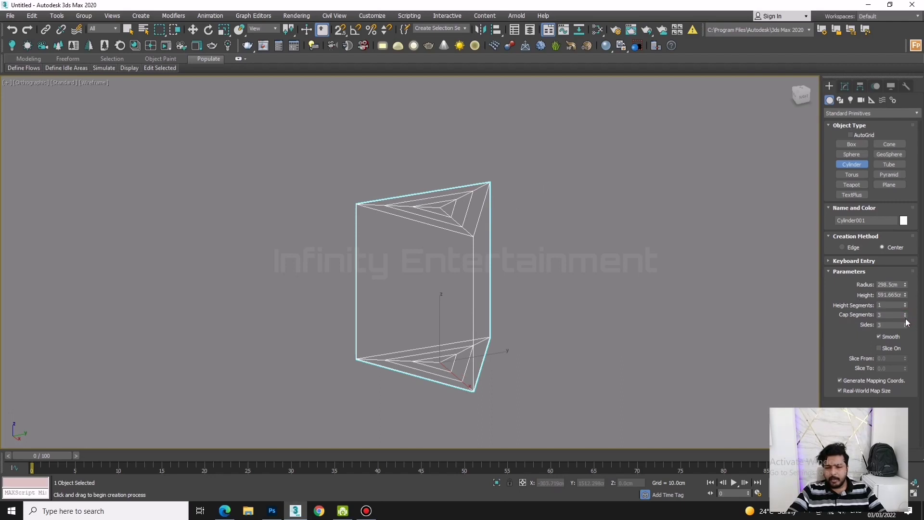
key(w)
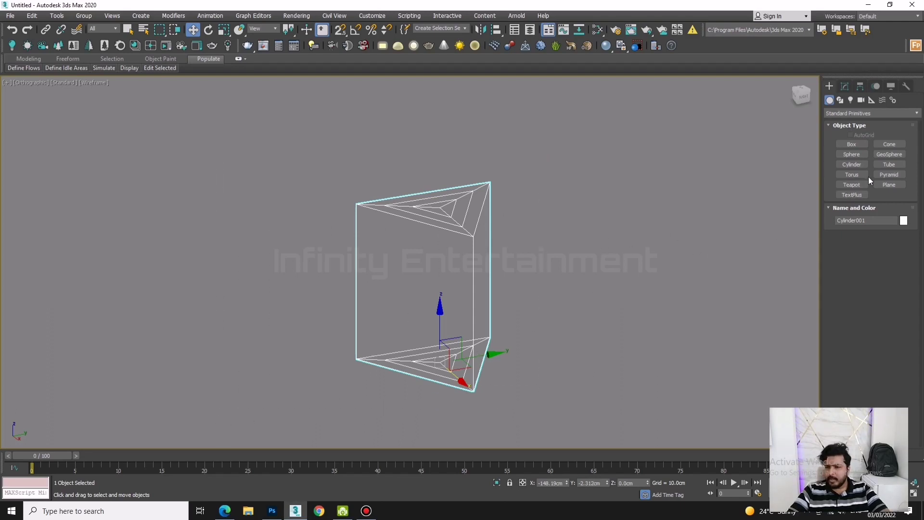
key(Delete)
- Draw a tube with outer radius about 445 cm, inner radius 325 cm and height 420.7 cm
click(889, 164)
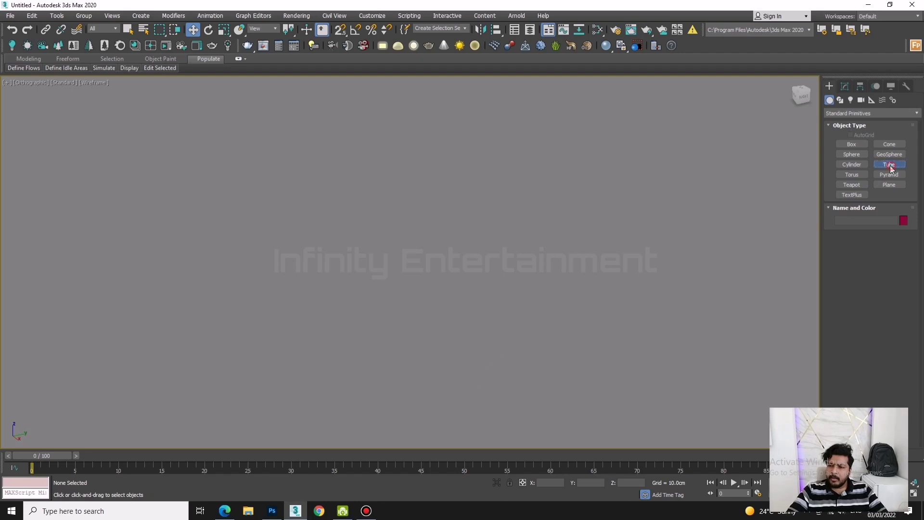
drag(357, 217, 468, 241)
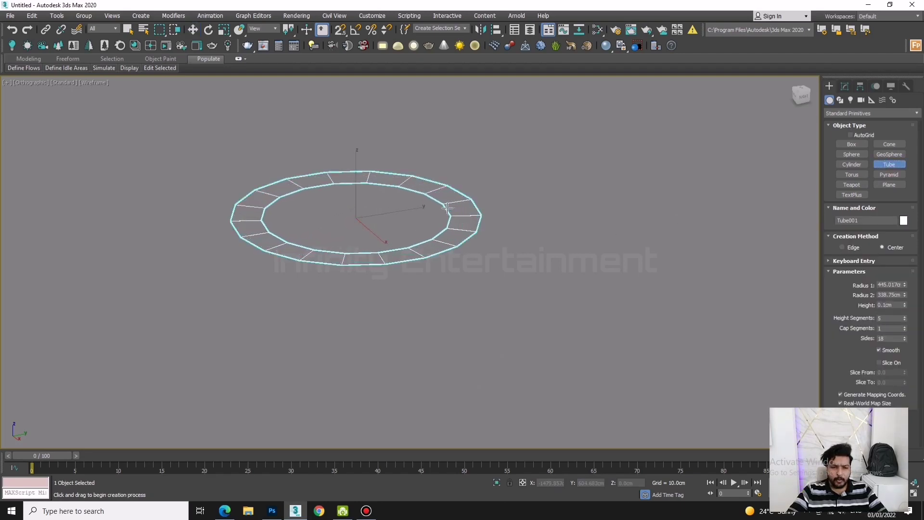
click(447, 213)
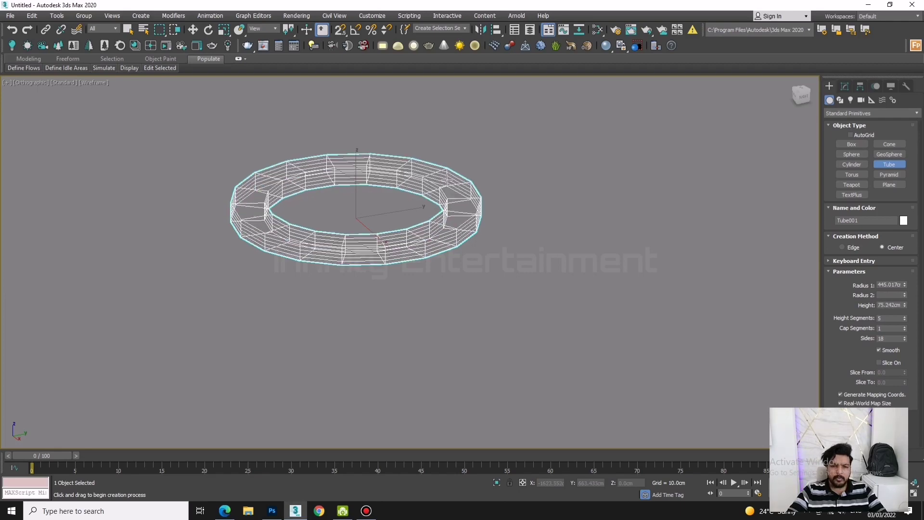
- Show the tube shaded, orbit around it, and leave its outer radius value unchanged
key(F3)
scroll(520, 269, down, 5)
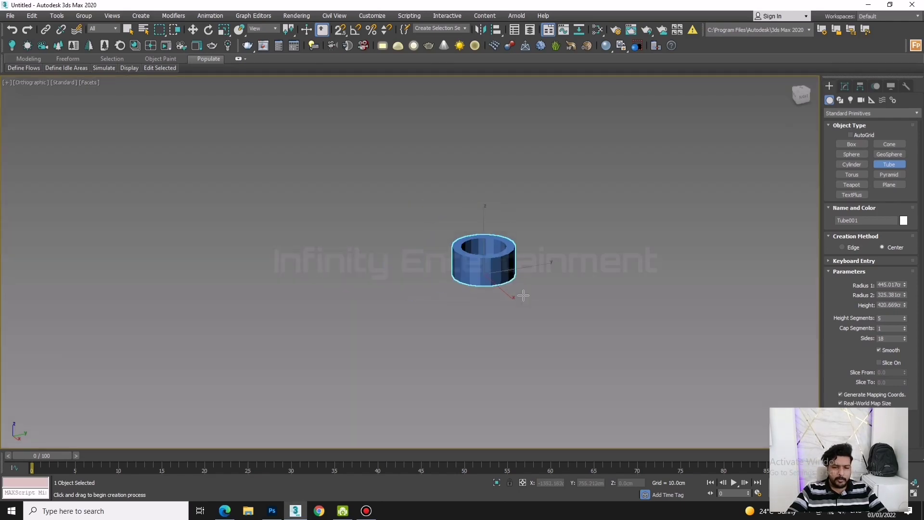
scroll(500, 289, up, 2)
scroll(477, 252, up, 5)
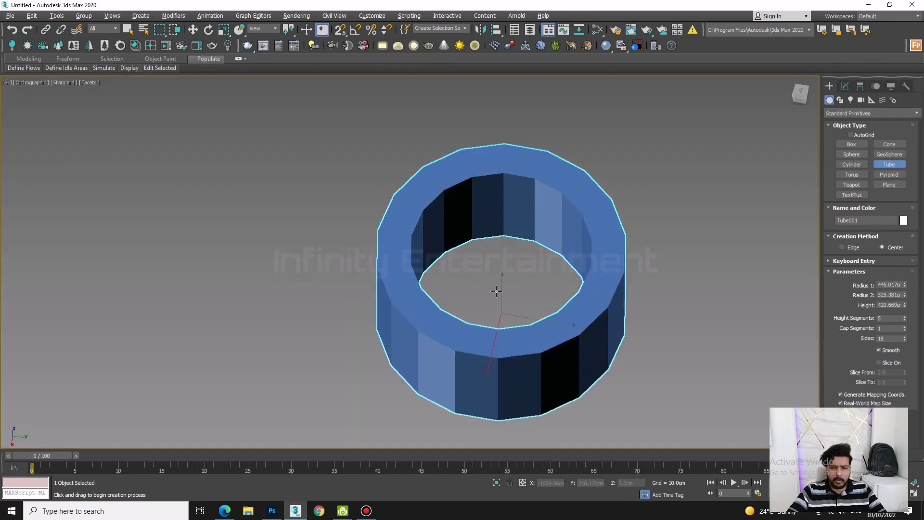
mouse_move(496, 291)
alt+middle_down()
mouse_move(529, 299)
mouse_move(522, 287)
alt+middle_up()
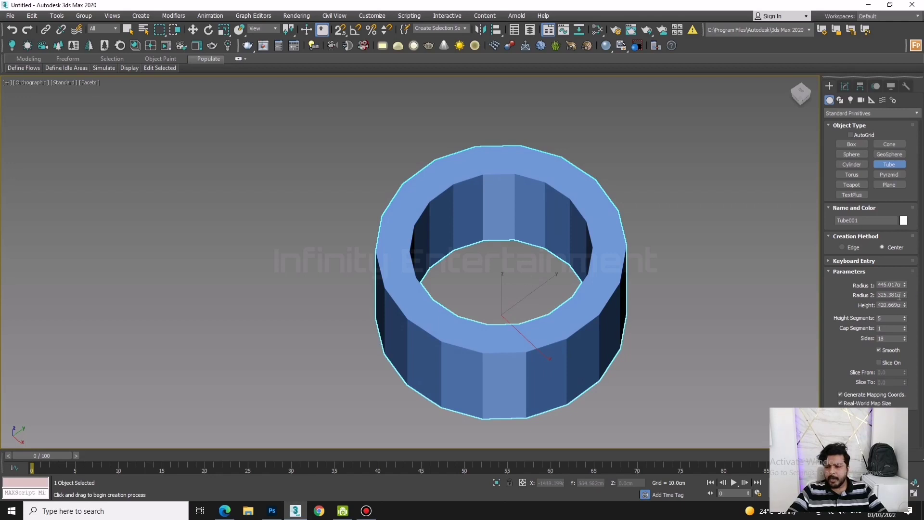
double_click(887, 285)
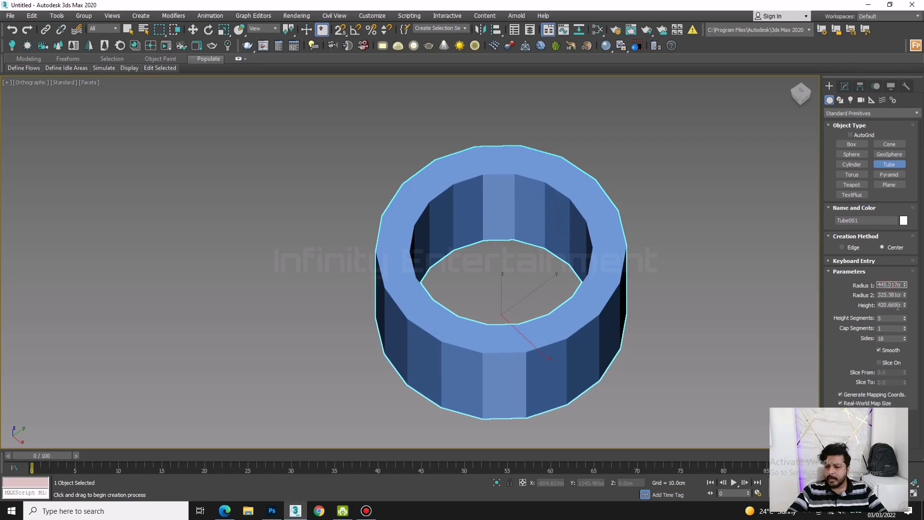
key(Return)
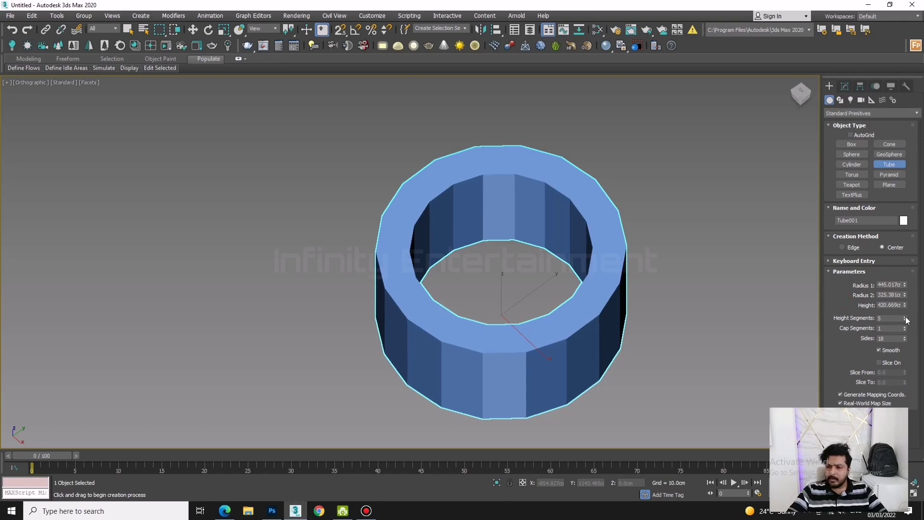
- Set the tube to 28 sides with single height segments in wireframe, then remove it
mouse_move(907, 305)
mouse_down()
mouse_move(907, 281)
mouse_move(910, 342)
mouse_up()
key(F3)
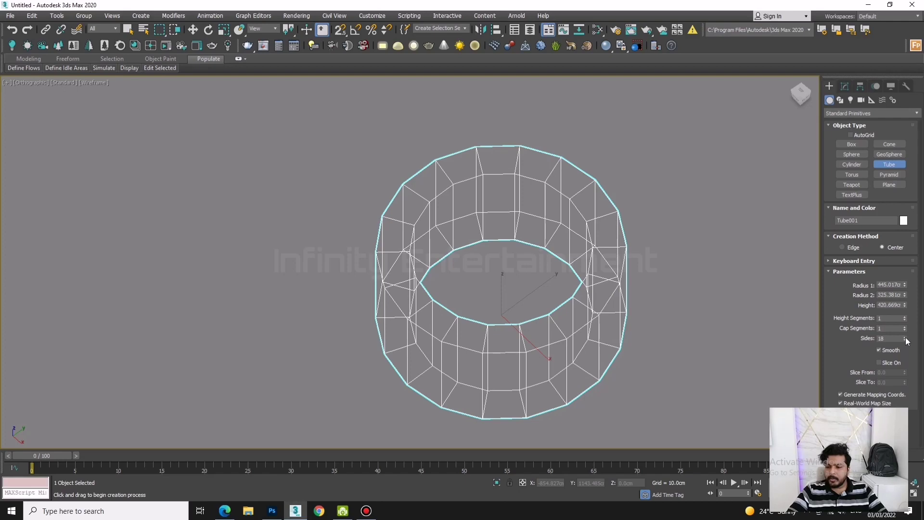
drag(905, 339, 901, 338)
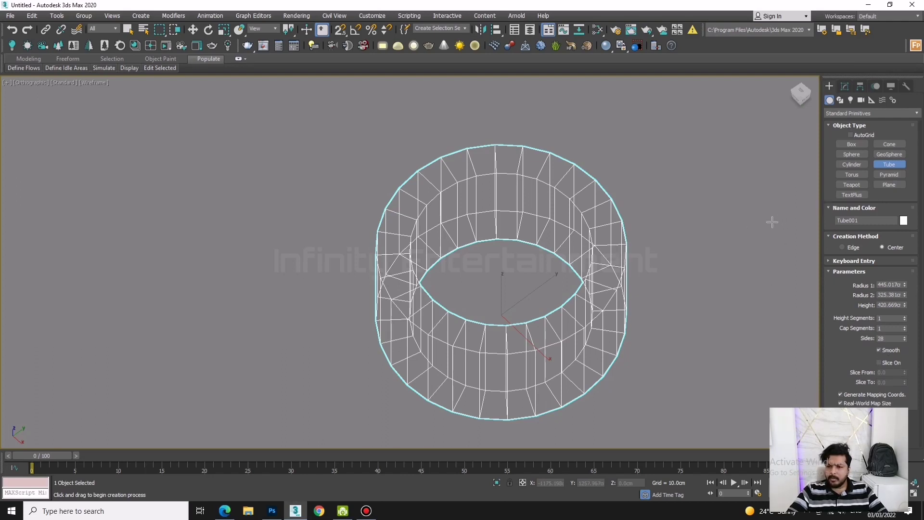
key(ctrl+z)
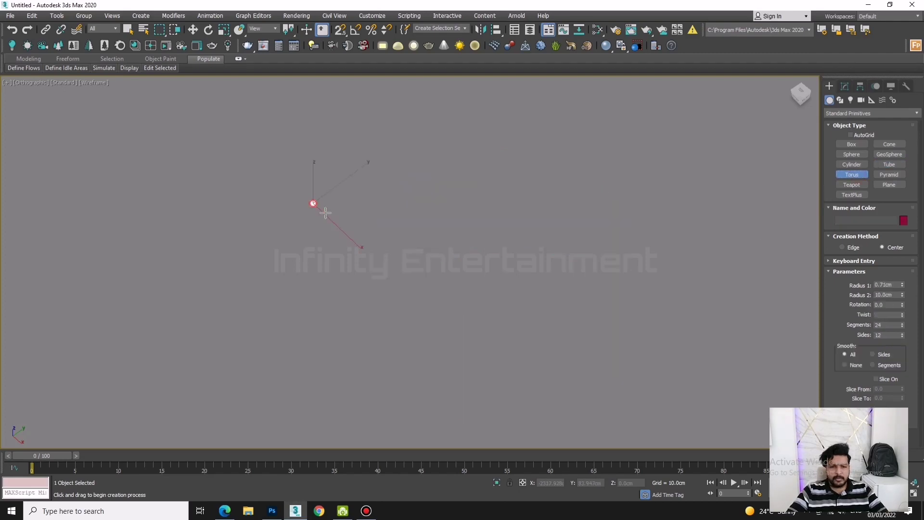
- Draw a first thick torus and view it with shaded faces
drag(314, 204, 404, 202)
click(370, 234)
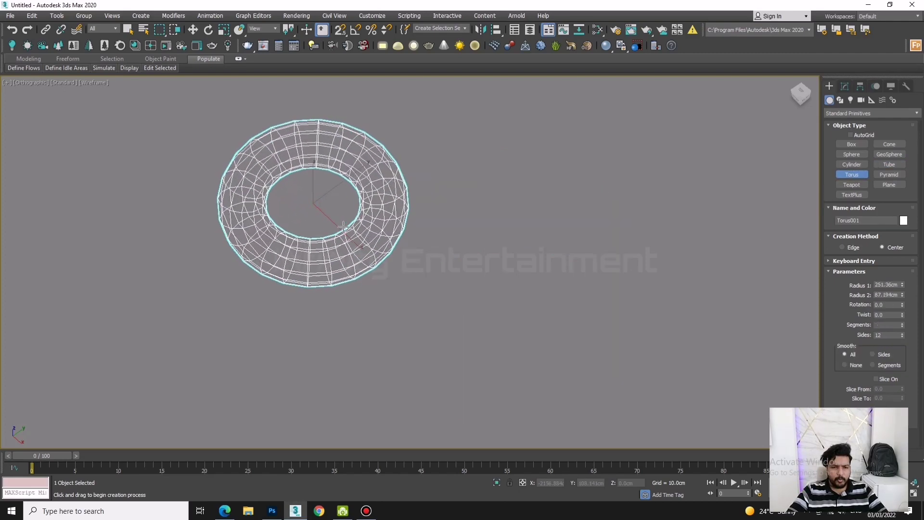
click(395, 299)
key(F3)
mouse_move(395, 299)
alt+middle_down()
mouse_move(469, 344)
mouse_move(382, 324)
mouse_move(380, 333)
mouse_move(483, 337)
mouse_move(532, 320)
mouse_move(584, 344)
mouse_move(474, 262)
alt+middle_up()
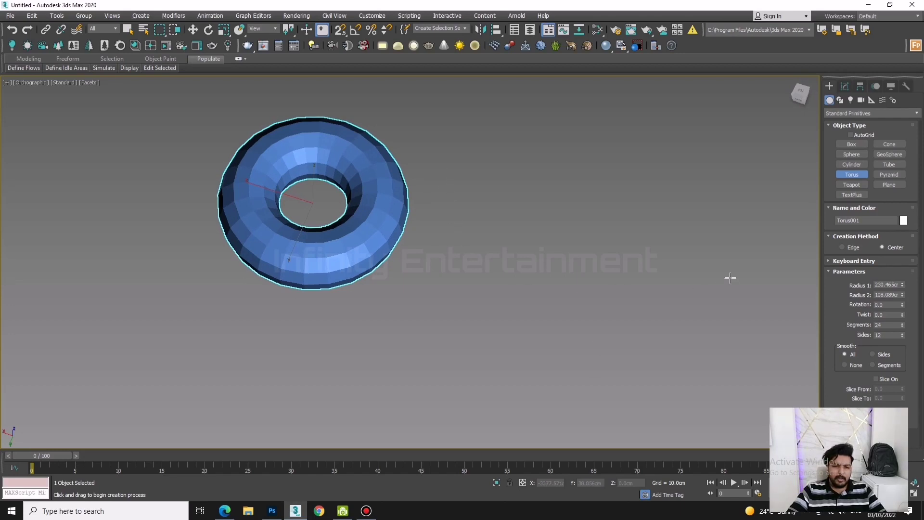
- Add a second, larger torus on the right with radii 262.396 and 128.642 cm
drag(602, 284, 699, 274)
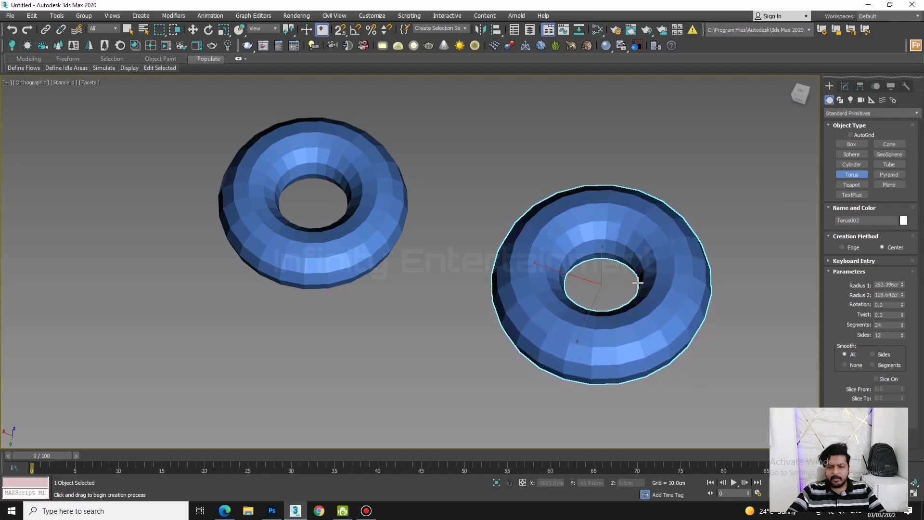
click(638, 282)
mouse_move(623, 297)
alt+middle_down()
mouse_move(552, 297)
mouse_move(640, 289)
alt+middle_up()
- Give the right torus a 14.5 rotation and a twist in its Modify parameters
key(w)
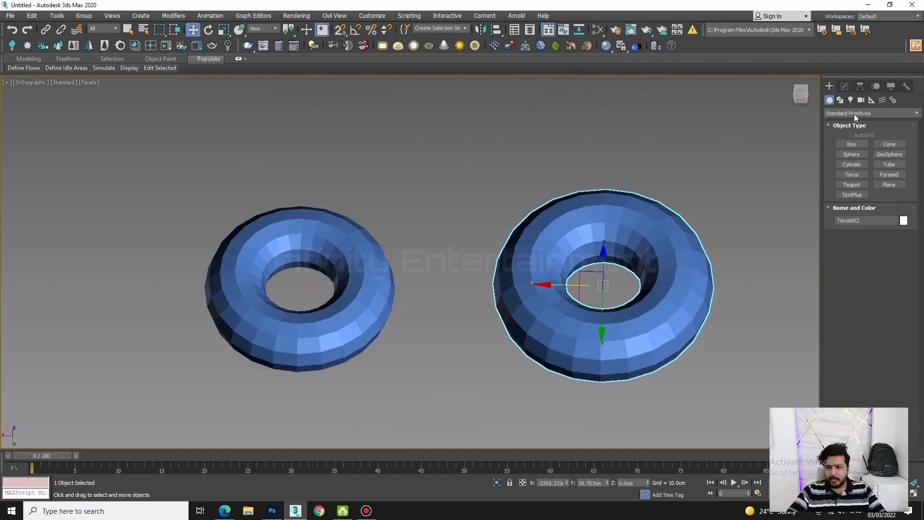
click(846, 87)
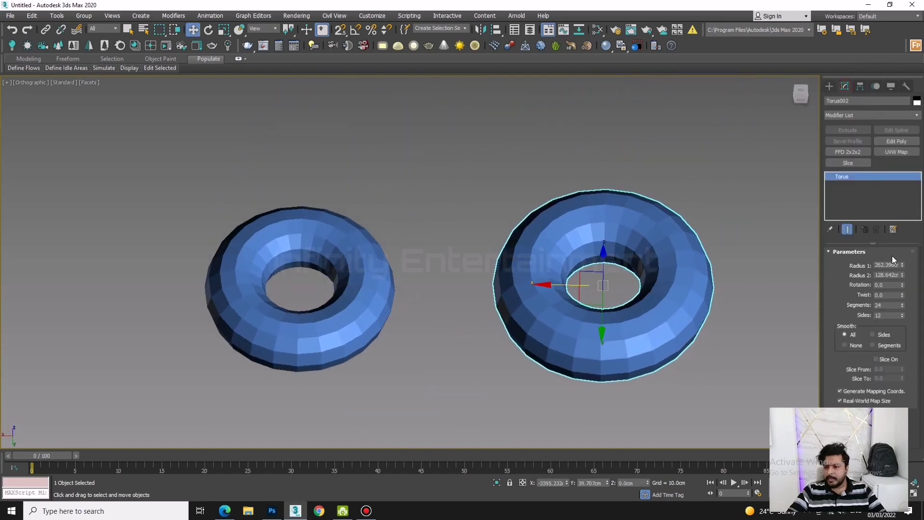
mouse_move(903, 285)
mouse_down()
mouse_move(902, 268)
mouse_move(898, 317)
mouse_up()
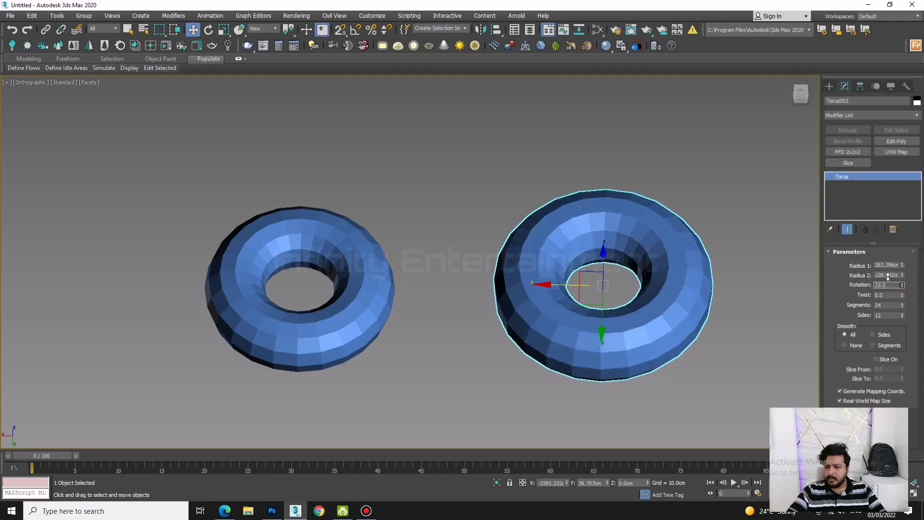
mouse_move(903, 295)
mouse_down()
mouse_move(878, 207)
mouse_move(759, 26)
mouse_move(743, 341)
mouse_move(799, 482)
mouse_move(799, 101)
mouse_up()
right_click(799, 101)
click(814, 310)
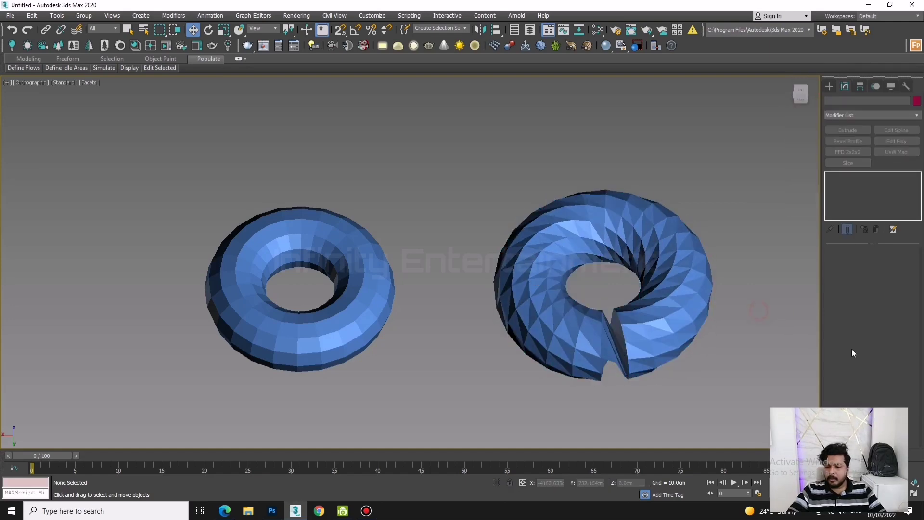
click(693, 273)
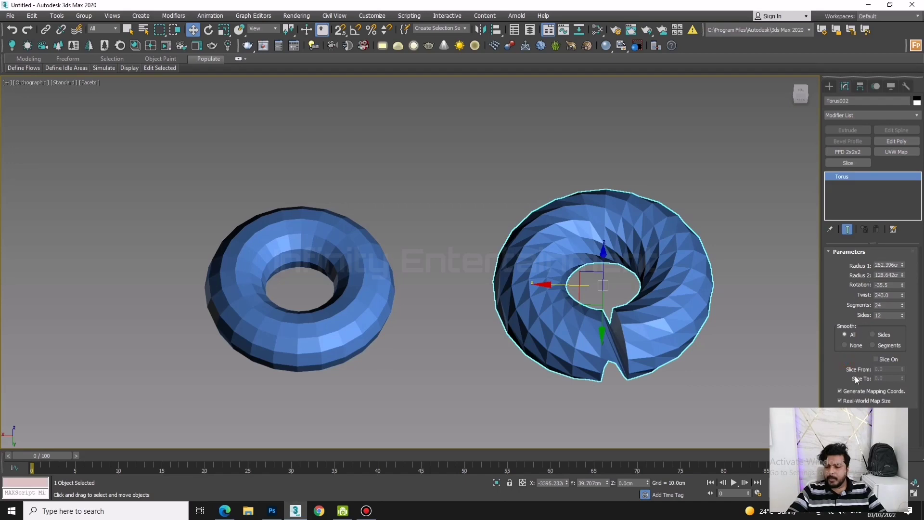
- Reset the right torus's Rotation and Twist values to 0
double_click(896, 287)
text(0)
key(Return)
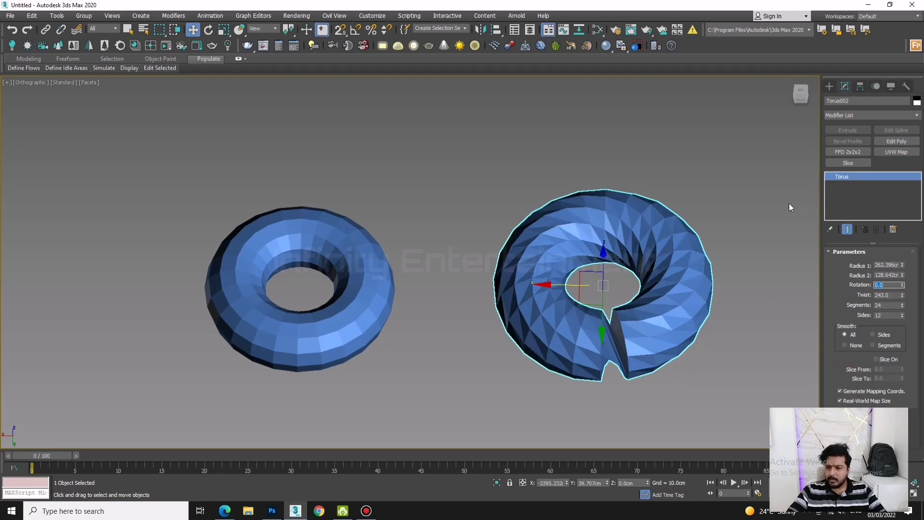
key(Tab)
text(0)
key(Return)
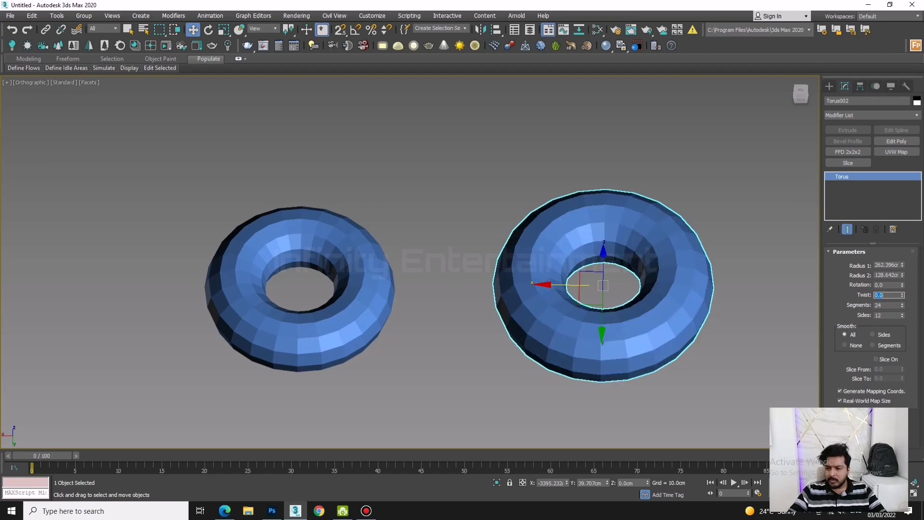
scroll(455, 277, up, 2)
scroll(555, 277, down, 2)
middle_drag(555, 277, 517, 257)
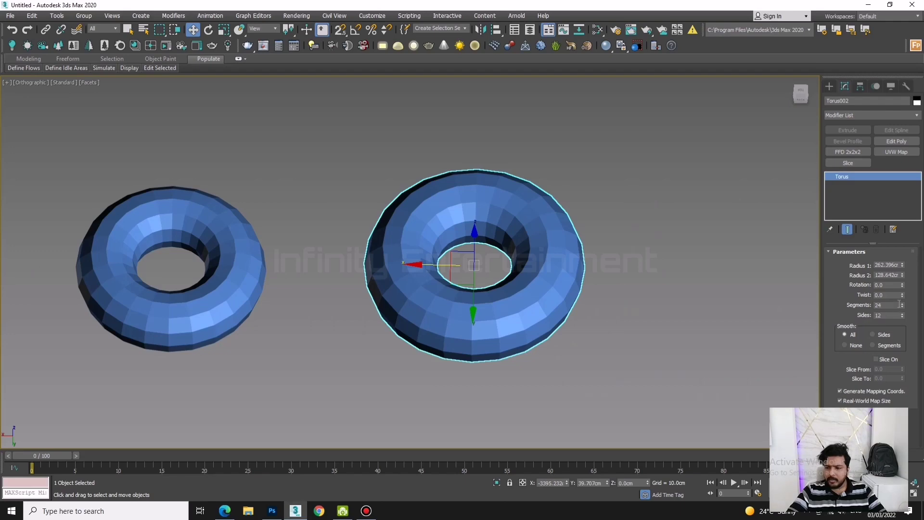
- Raise the torus segments to 82, then select both tori and delete them
mouse_move(902, 303)
mouse_down()
mouse_move(902, 277)
mouse_move(865, 175)
mouse_move(796, 484)
mouse_move(769, 320)
mouse_move(701, 455)
mouse_move(668, 459)
mouse_up()
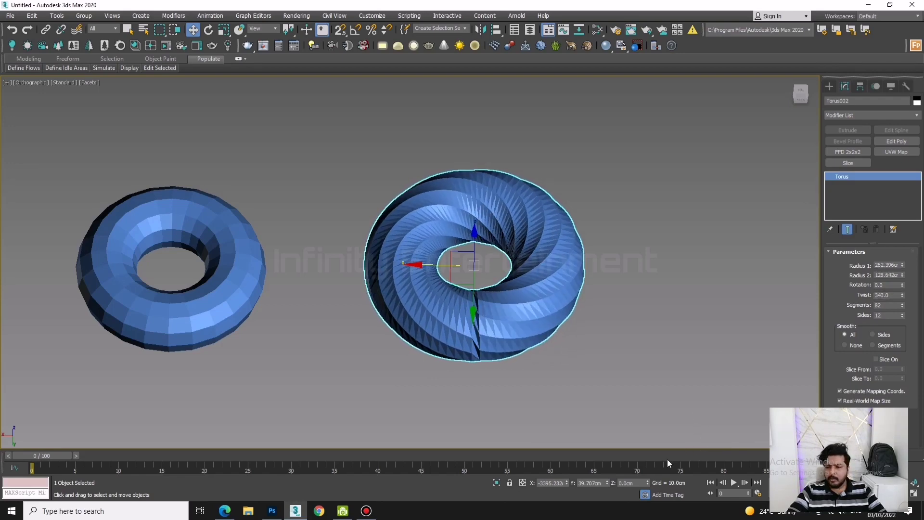
mouse_move(518, 321)
alt+middle_down()
mouse_move(572, 340)
mouse_move(618, 227)
alt+middle_up()
key(ctrl+a)
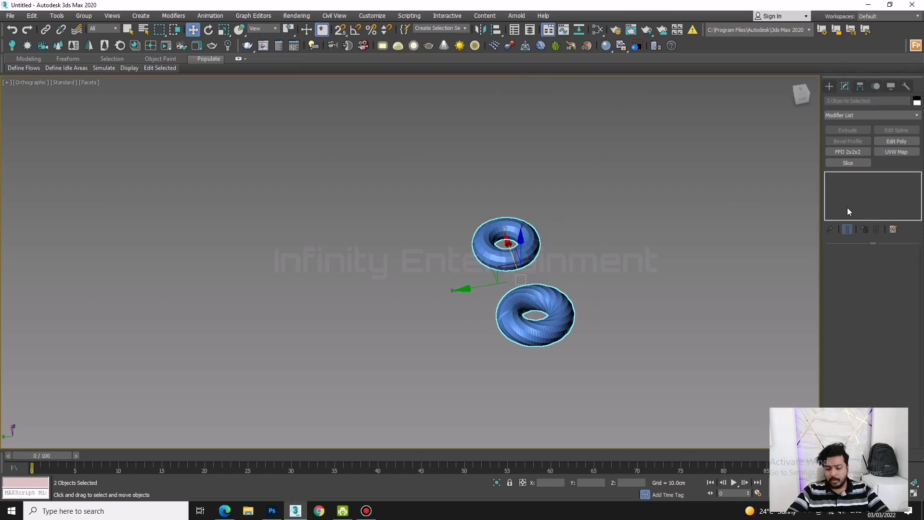
key(Delete)
- Draw a pyramid's base and height and inspect it from several angles
click(829, 86)
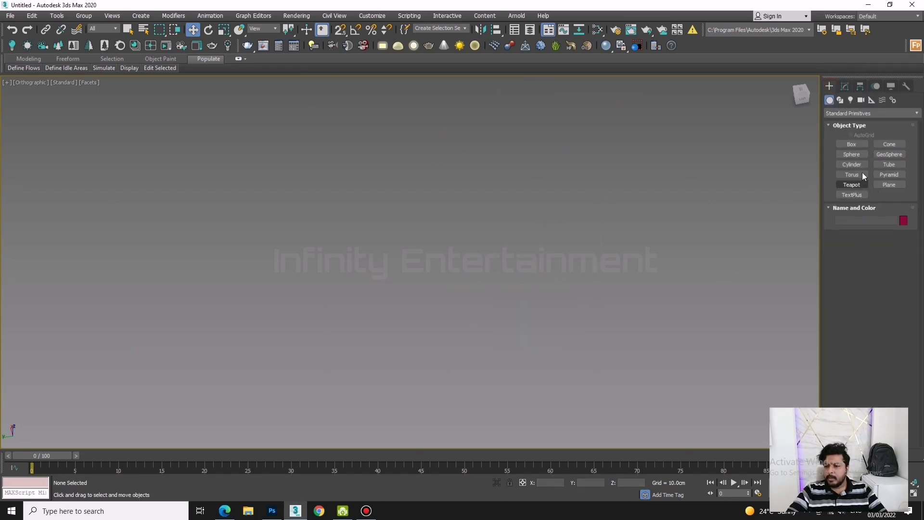
click(894, 176)
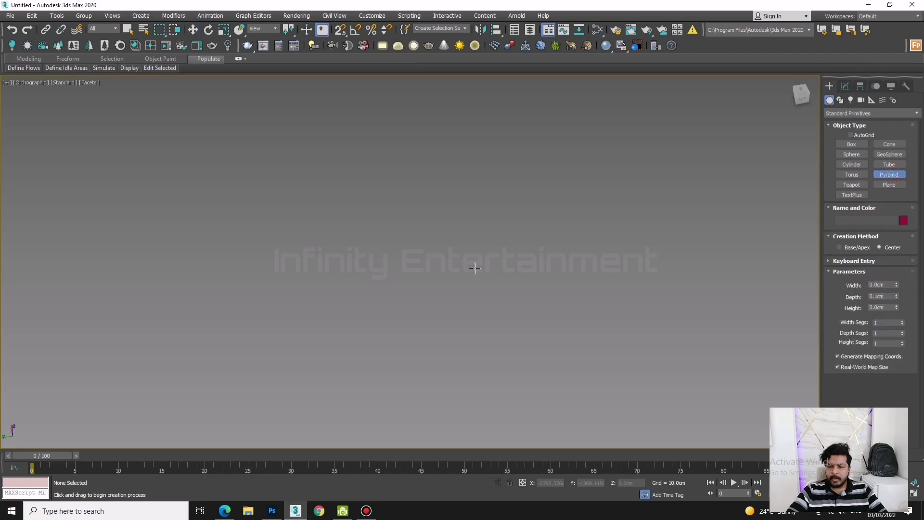
drag(365, 211, 596, 286)
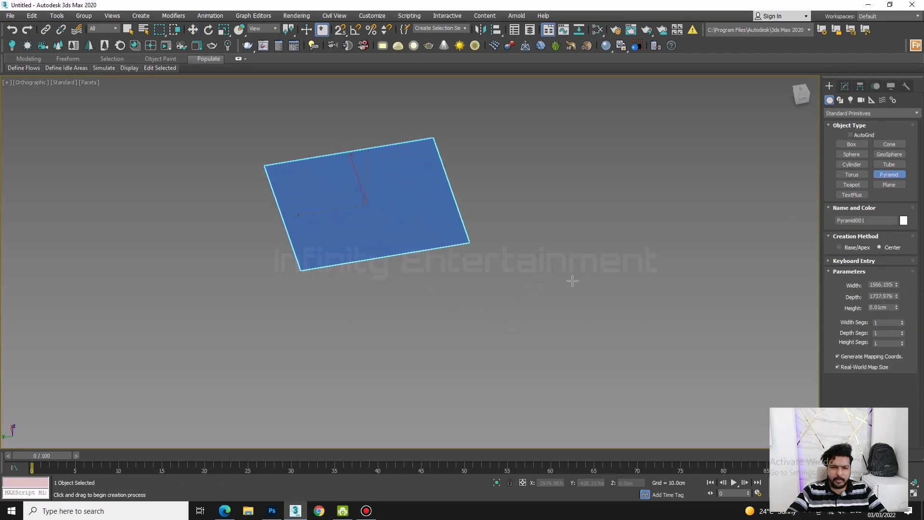
drag(596, 285, 604, 309)
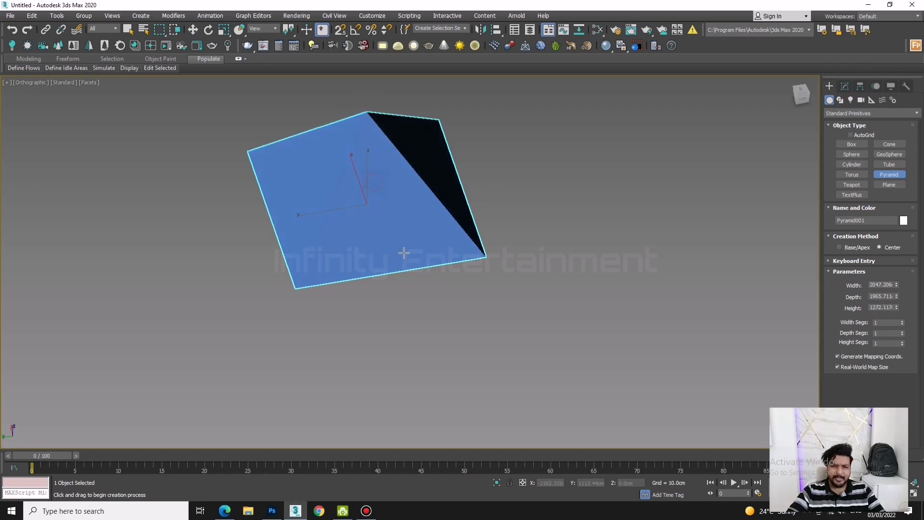
mouse_move(403, 254)
alt+middle_down()
mouse_move(553, 222)
mouse_move(619, 248)
mouse_move(516, 268)
mouse_move(469, 188)
mouse_move(567, 237)
mouse_move(702, 254)
mouse_move(707, 279)
mouse_move(625, 287)
mouse_move(556, 240)
mouse_move(534, 203)
mouse_move(557, 203)
alt+middle_up()
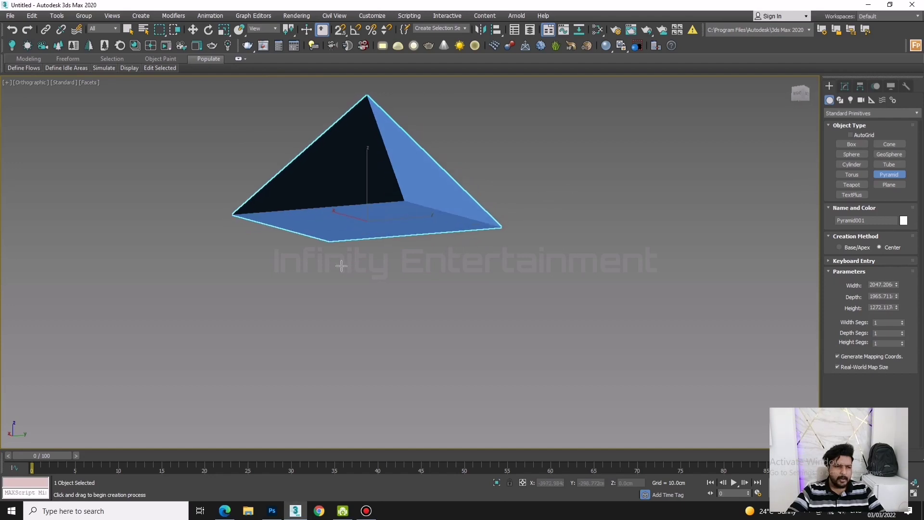
mouse_move(345, 266)
alt+middle_down()
mouse_move(443, 266)
mouse_move(487, 229)
mouse_move(503, 279)
mouse_move(417, 259)
mouse_move(419, 243)
alt+middle_up()
mouse_move(896, 288)
mouse_down()
mouse_move(903, 309)
mouse_move(899, 304)
mouse_up()
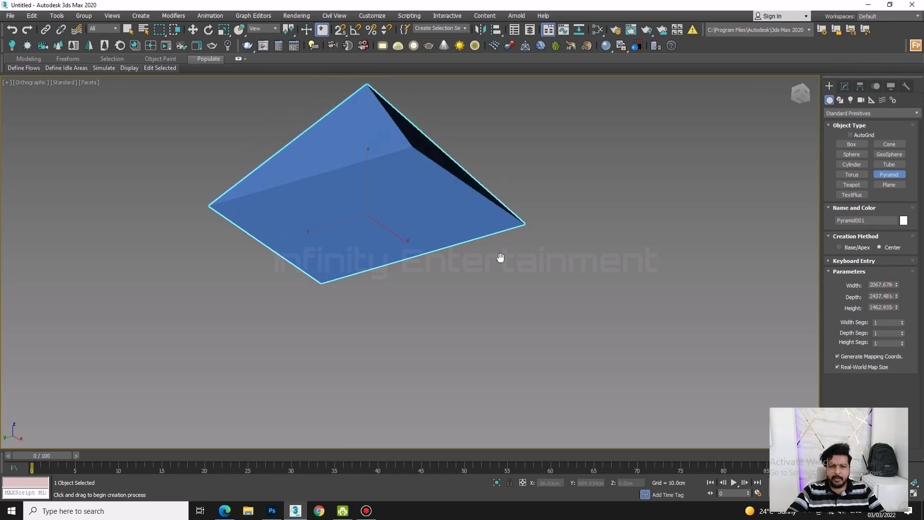
mouse_move(501, 258)
alt+middle_down()
mouse_move(512, 324)
mouse_move(573, 341)
alt+middle_up()
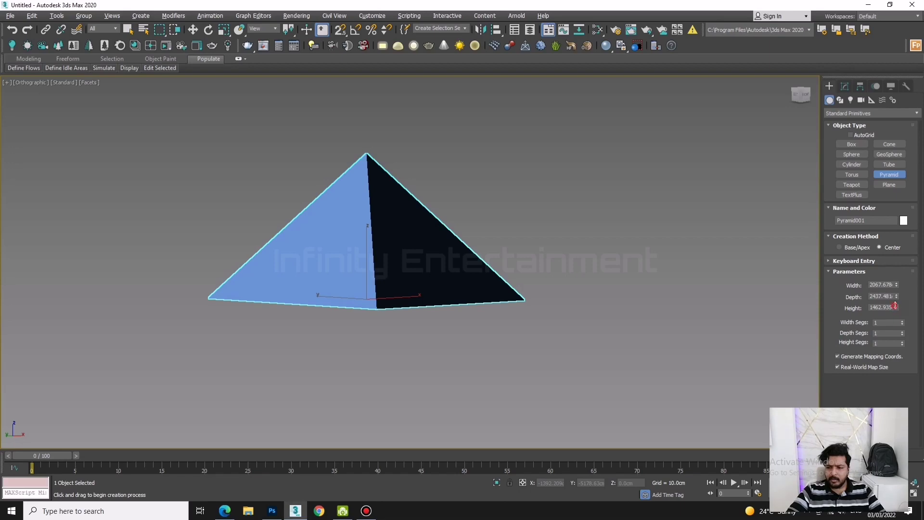
- Raise the pyramid's height to about 1508, view it in wireframe, then delete it
mouse_move(895, 305)
mouse_down()
mouse_move(900, 318)
mouse_move(906, 305)
mouse_move(902, 346)
mouse_up()
key(F3)
text(25)
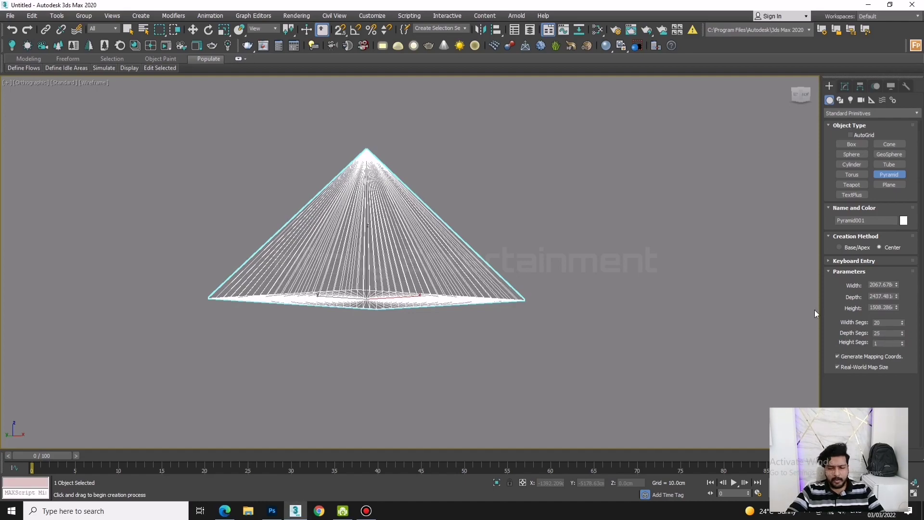
mouse_move(684, 291)
alt+middle_down()
mouse_move(650, 324)
mouse_move(563, 314)
mouse_move(666, 316)
alt+middle_up()
key(w)
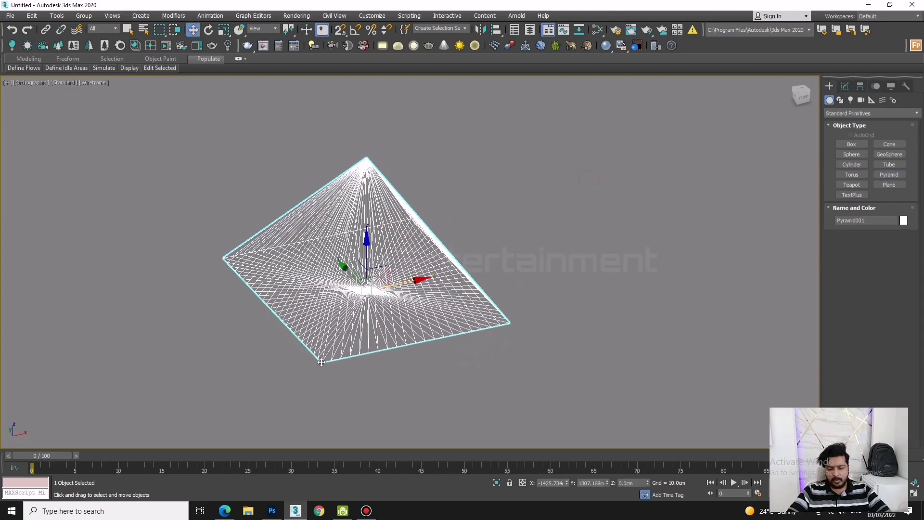
key(Delete)
- Draw a shaded teapot with radius about 103 cm and zoom to fit it
click(860, 186)
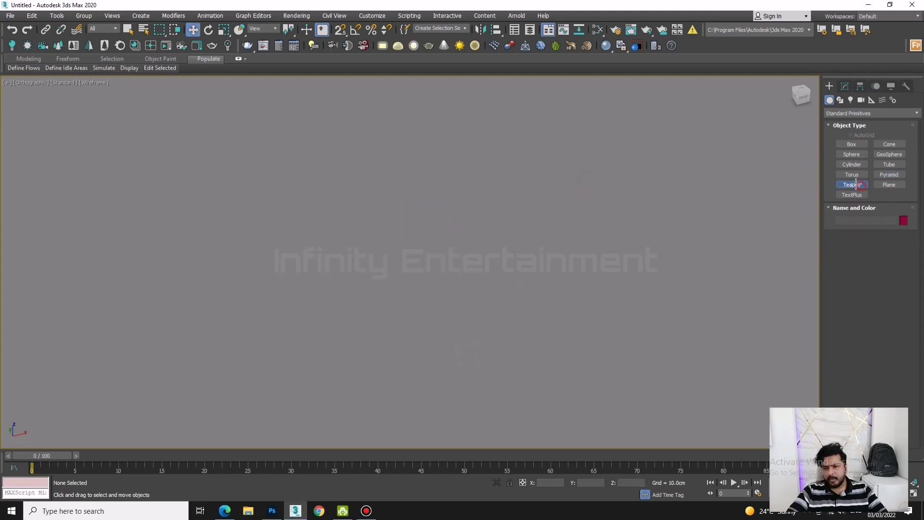
drag(369, 223, 410, 261)
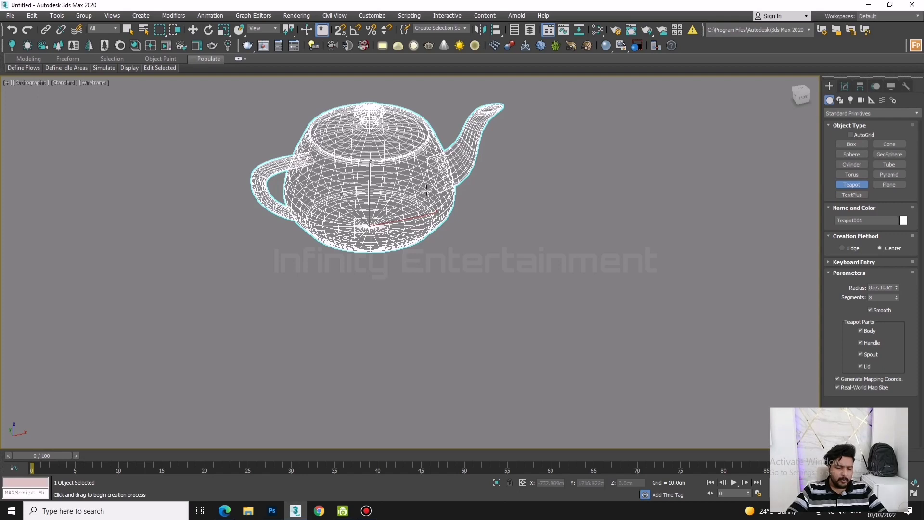
key(F3)
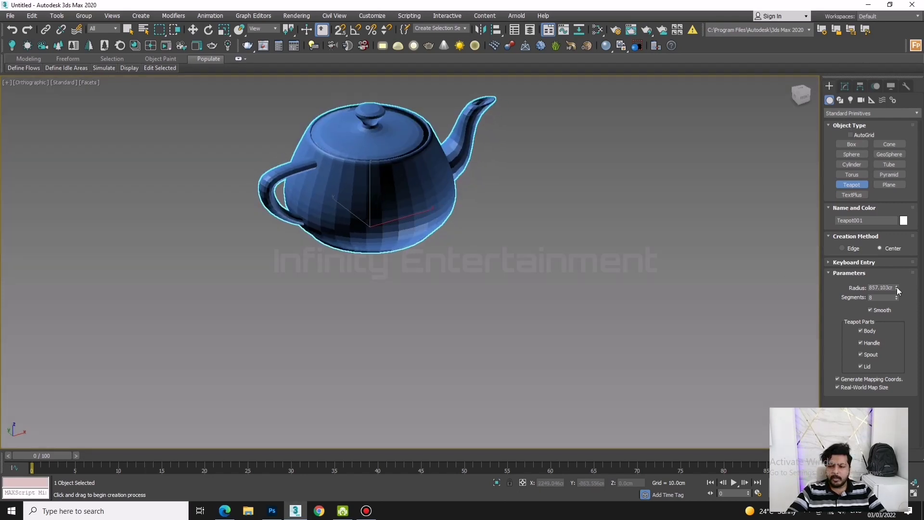
drag(897, 287, 909, 330)
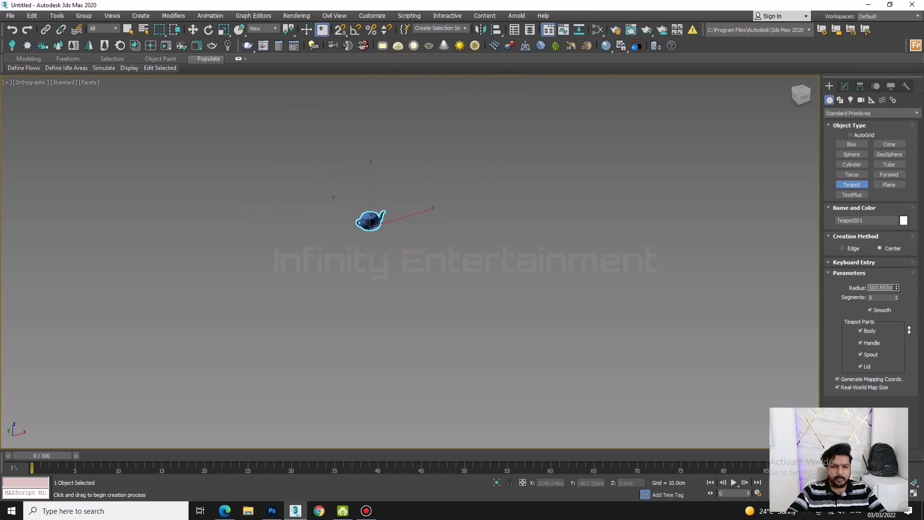
key(z)
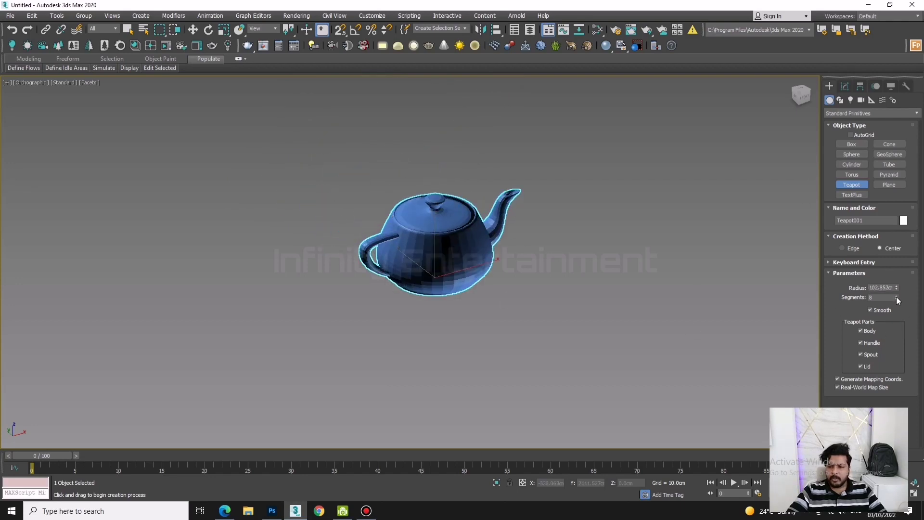
- Set the teapot's segments to 16 and zoom in and out to inspect it
mouse_move(896, 297)
mouse_down()
mouse_move(903, 333)
mouse_move(910, 292)
mouse_move(911, 308)
mouse_up()
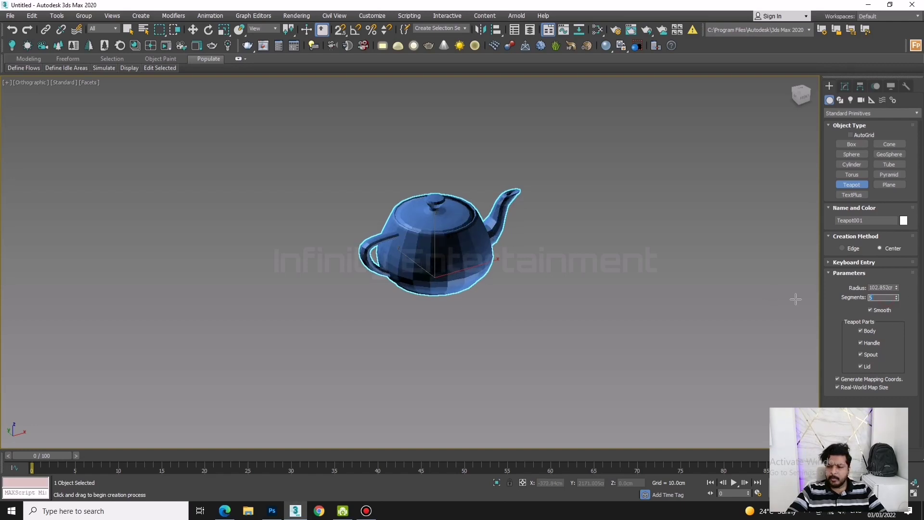
text(6)
key(Return)
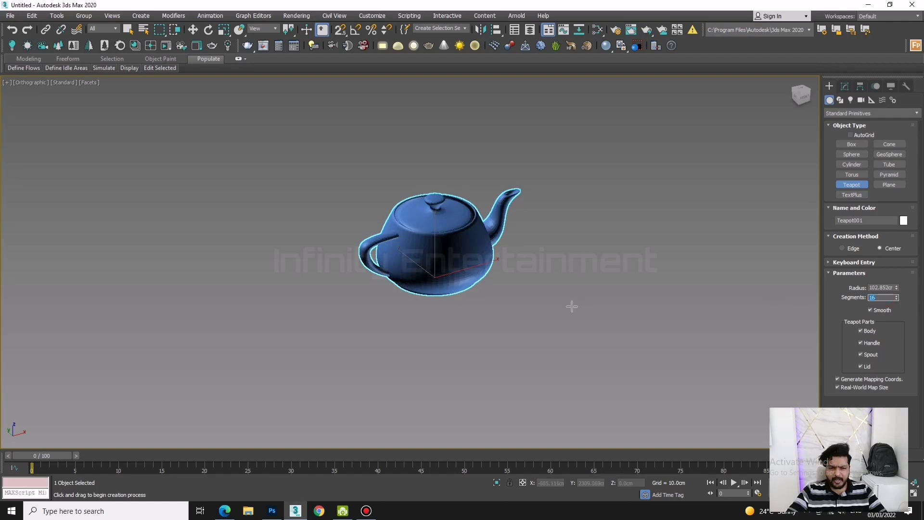
scroll(572, 307, up, 1)
scroll(602, 270, up, 4)
scroll(677, 204, up, 2)
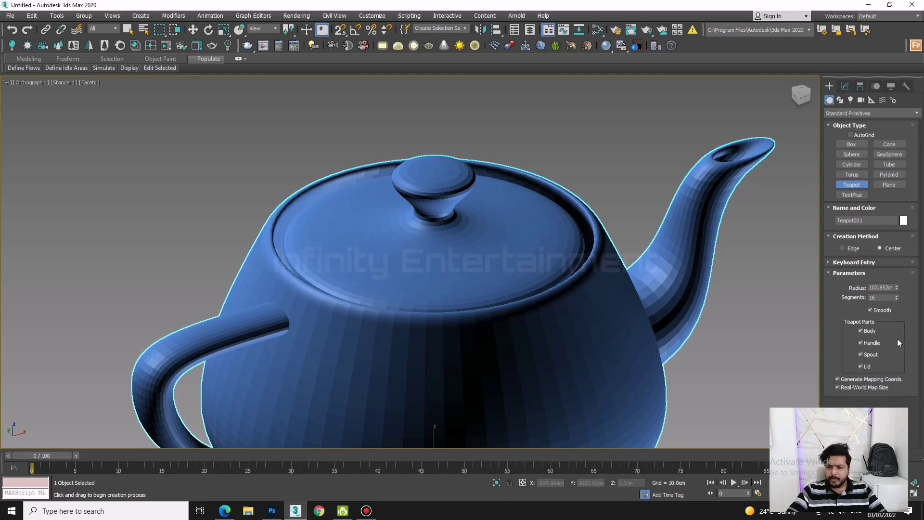
scroll(563, 203, down, 4)
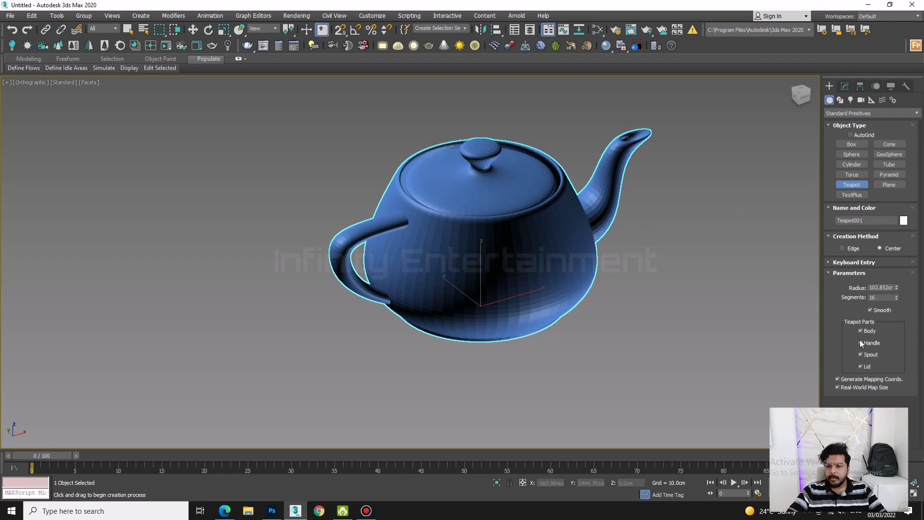
click(862, 366)
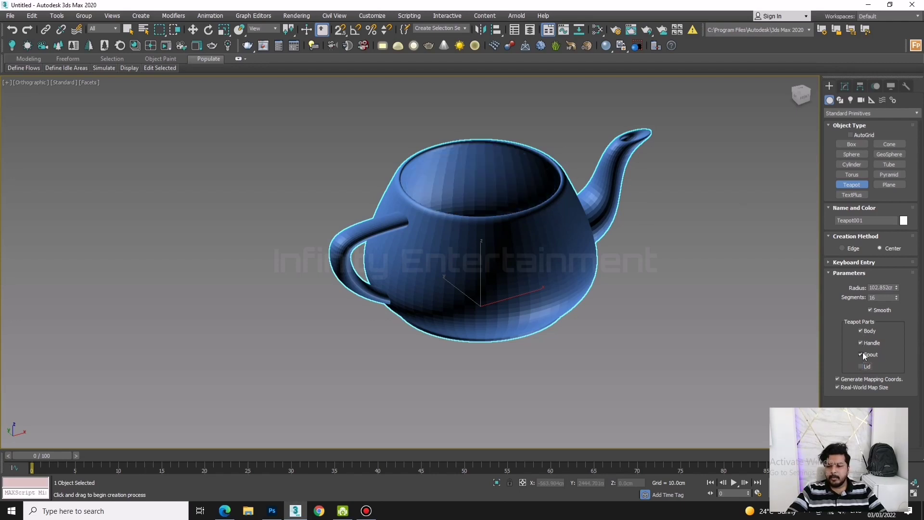
click(861, 355)
mouse_move(718, 341)
alt+middle_down()
mouse_move(696, 338)
mouse_move(720, 325)
mouse_move(652, 294)
mouse_move(634, 320)
mouse_move(653, 330)
mouse_move(629, 324)
mouse_move(655, 324)
alt+middle_up()
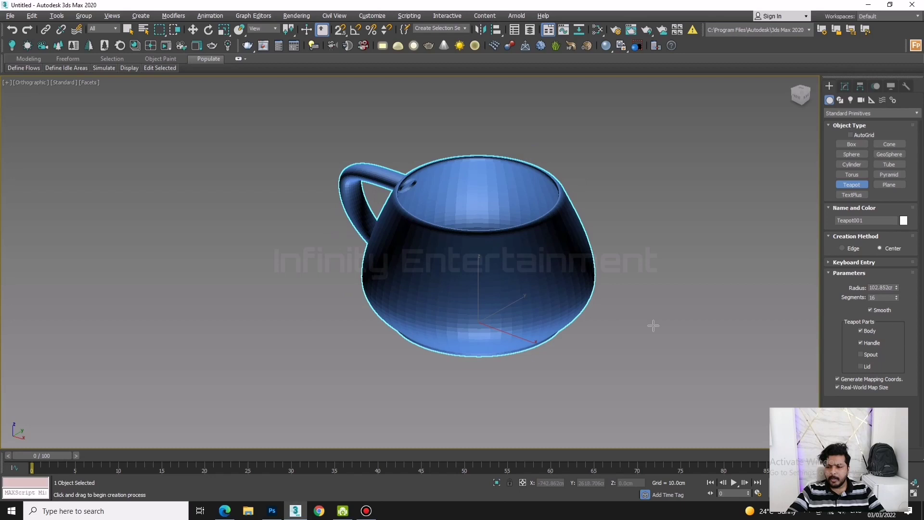
click(861, 355)
alt+middle_drag(679, 366, 732, 362)
mouse_move(644, 299)
alt+middle_down()
mouse_move(541, 289)
mouse_move(443, 302)
mouse_move(544, 316)
mouse_move(632, 313)
alt+middle_up()
mouse_move(439, 286)
alt+middle_down()
mouse_move(500, 272)
mouse_move(435, 314)
alt+middle_up()
alt+middle_drag(581, 351, 558, 355)
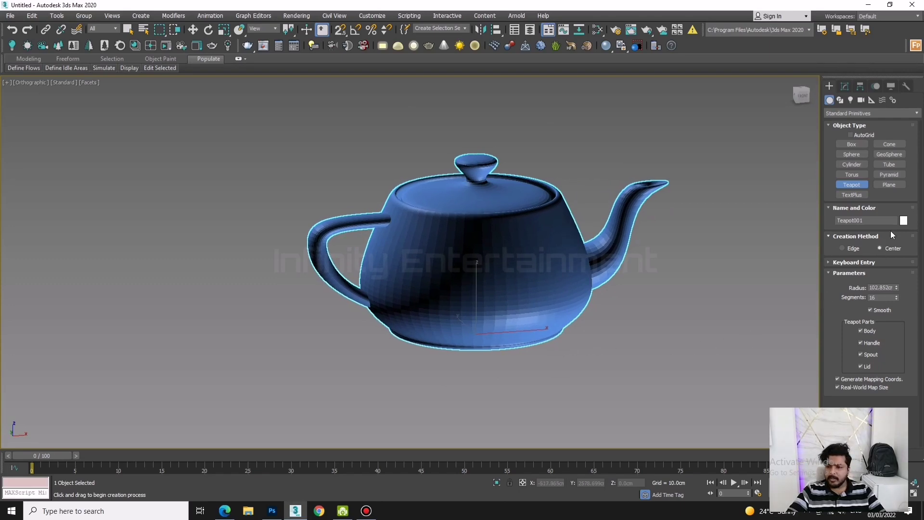
- Draw a 2682.687 × 3936.824 cm plane in the Top view and show it in wireframe
click(889, 185)
scroll(547, 244, down, 3)
key(t)
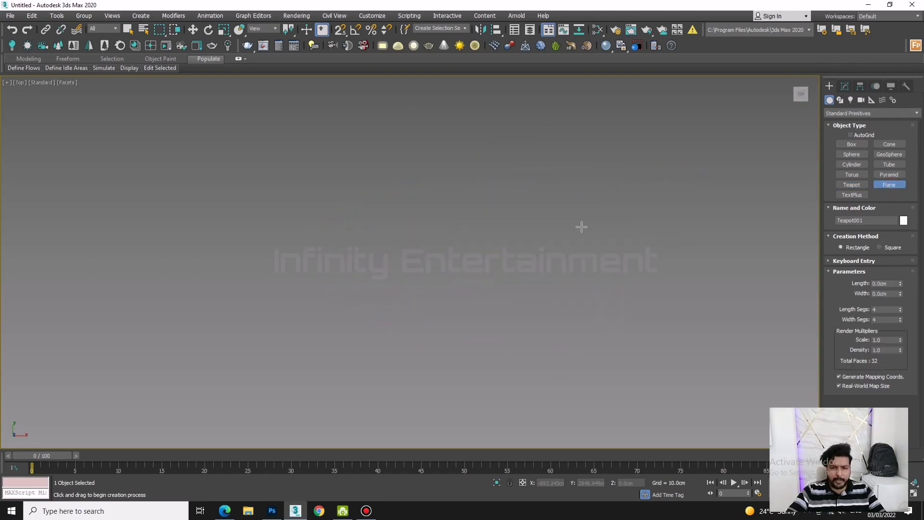
drag(319, 147, 639, 378)
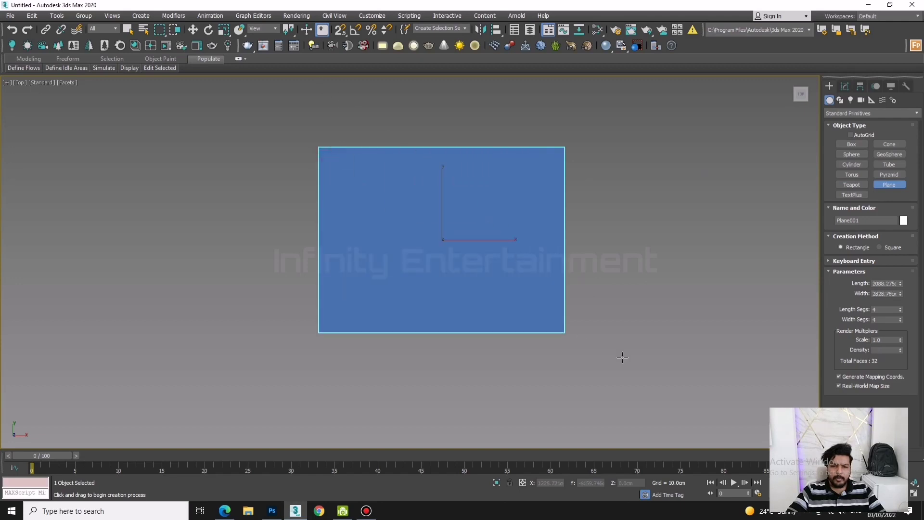
mouse_move(639, 378)
alt+middle_down()
mouse_move(663, 295)
mouse_move(657, 306)
mouse_move(632, 306)
mouse_move(664, 329)
alt+middle_up()
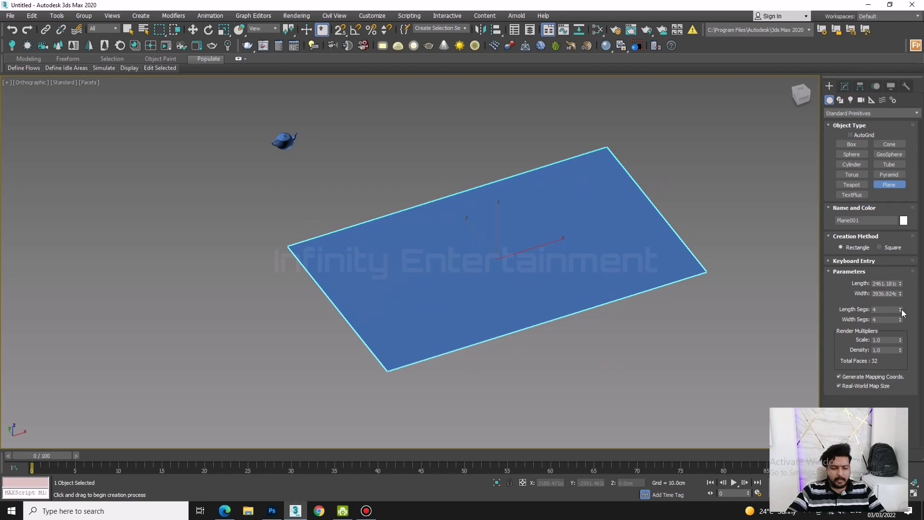
key(F3)
- Cut the plane to one length segment, lengthen it, and edit its render scale value
drag(901, 312, 902, 322)
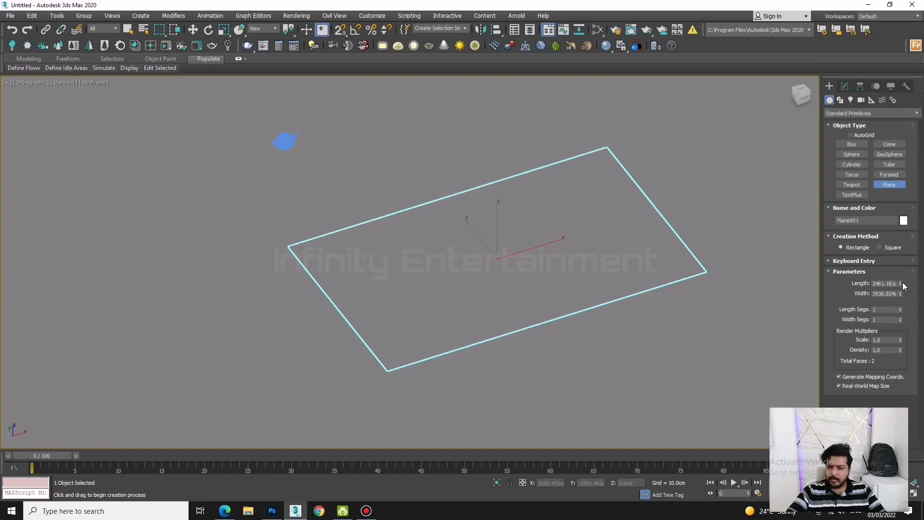
mouse_move(900, 284)
mouse_down()
mouse_move(902, 272)
mouse_move(902, 281)
mouse_up()
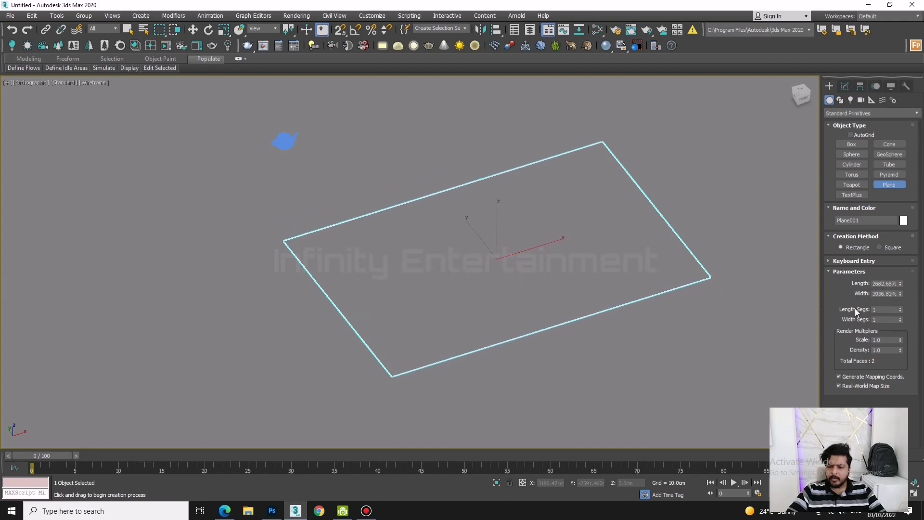
drag(901, 340, 902, 323)
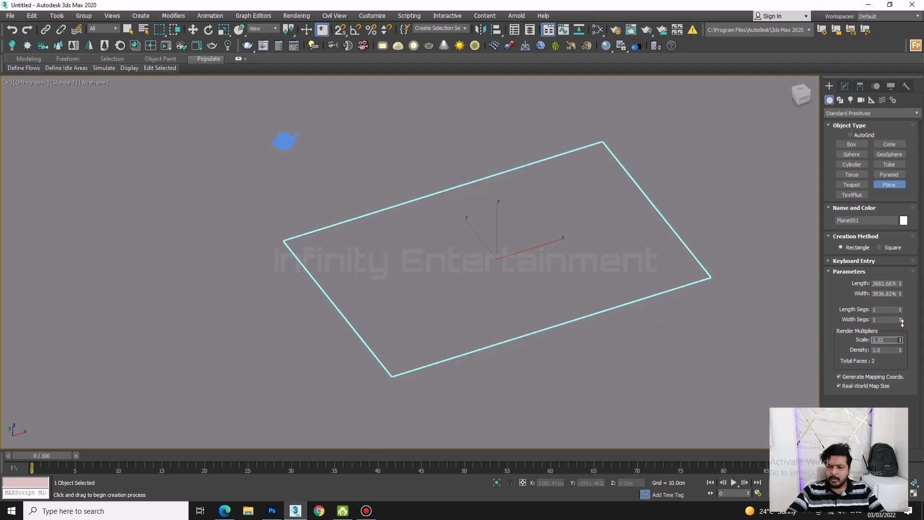
click(894, 340)
double_click(881, 340)
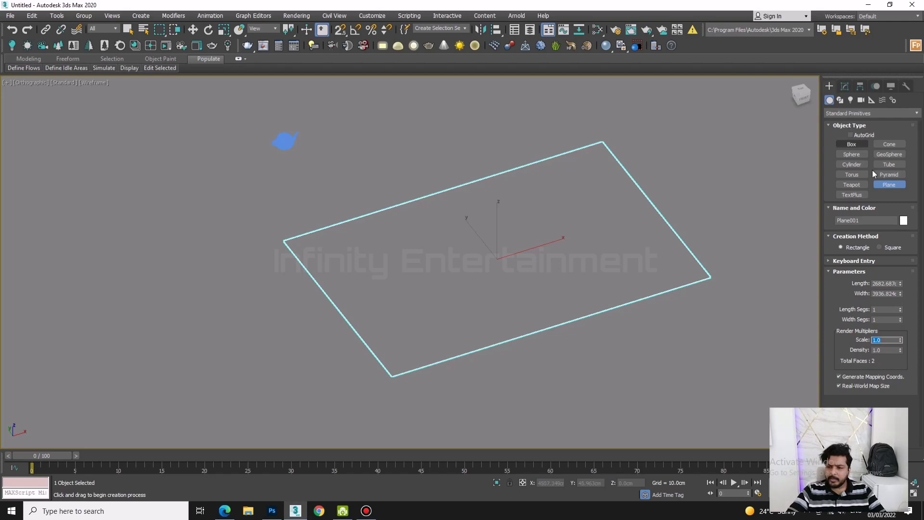
- Place a TextPlus object reading '3ds max 2020' and orbit around it
click(852, 195)
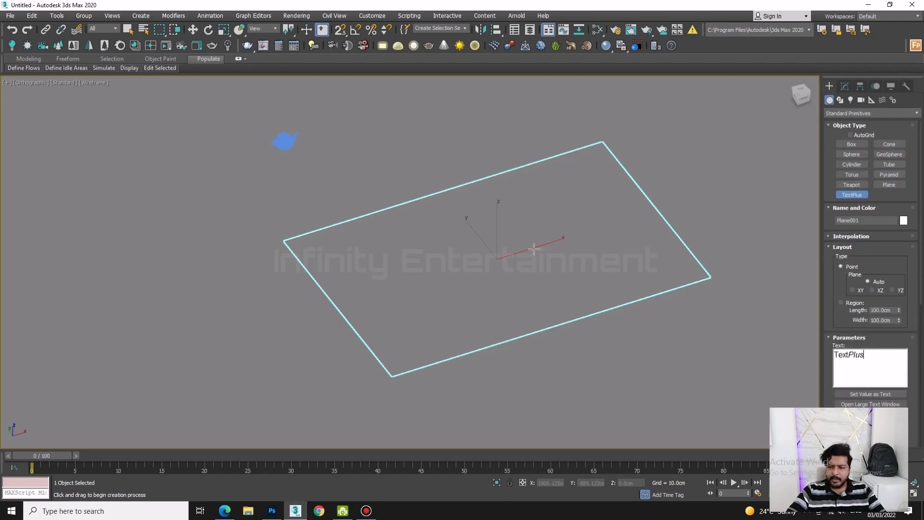
drag(529, 251, 625, 252)
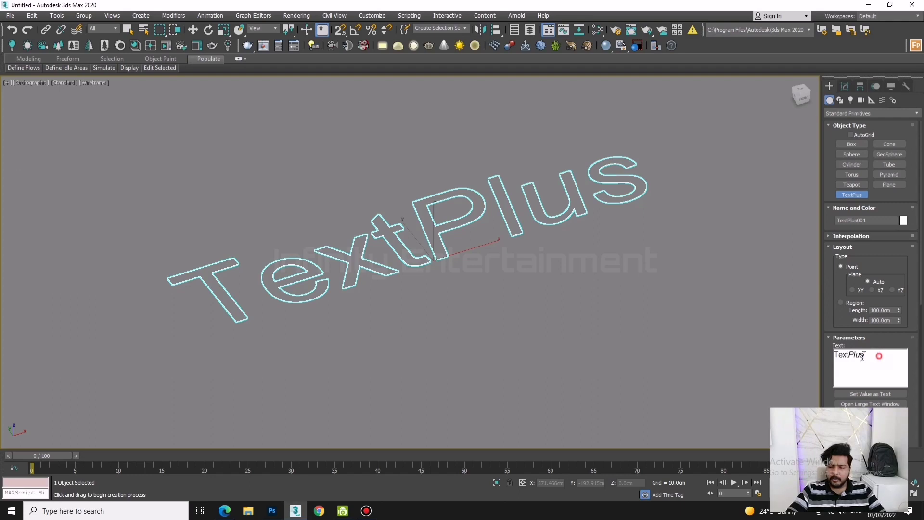
drag(863, 356, 730, 357)
text(3ds)
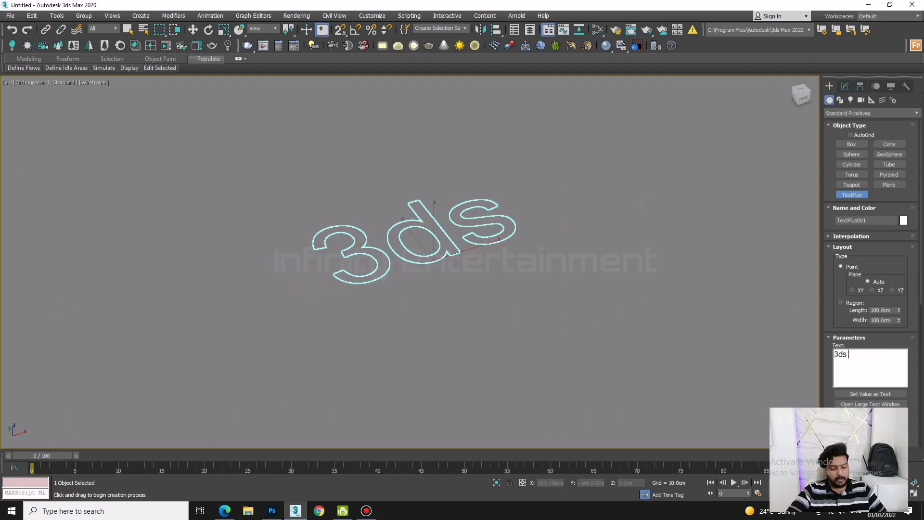
text( max)
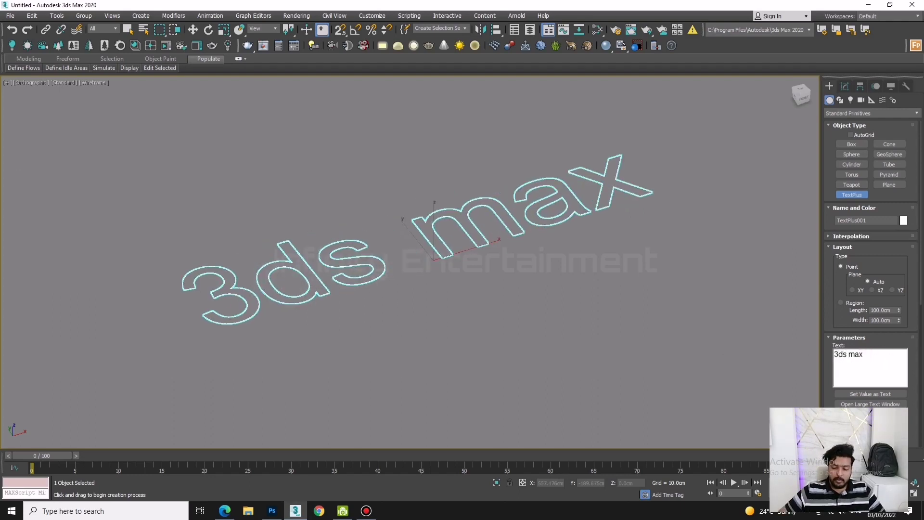
text( 2020)
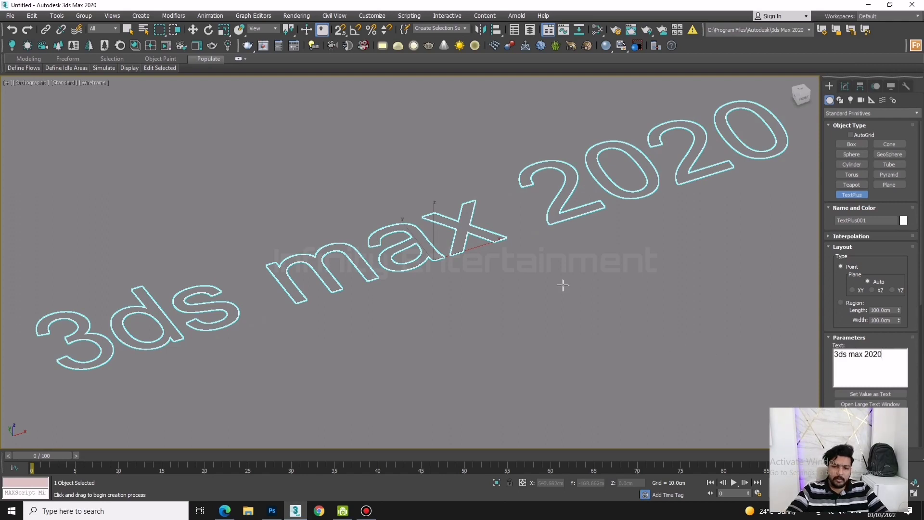
mouse_move(563, 285)
alt+middle_down()
mouse_move(526, 331)
mouse_move(749, 337)
alt+middle_up()
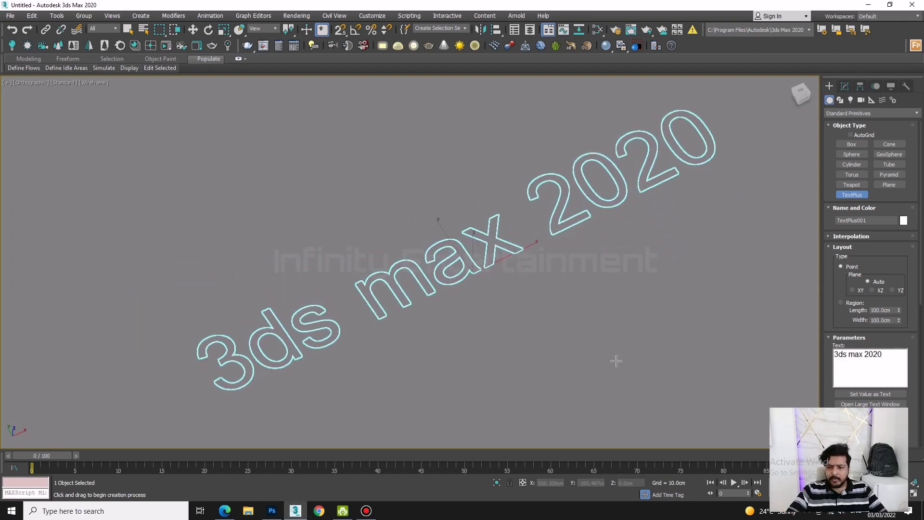
- Lengthen the text's layout region to 122 cm and lay it on the XY plane
click(845, 87)
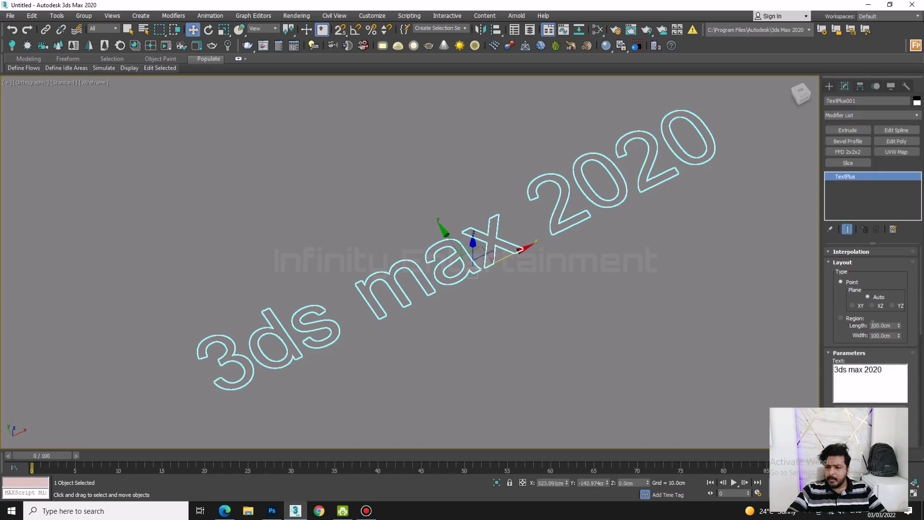
drag(899, 324, 898, 304)
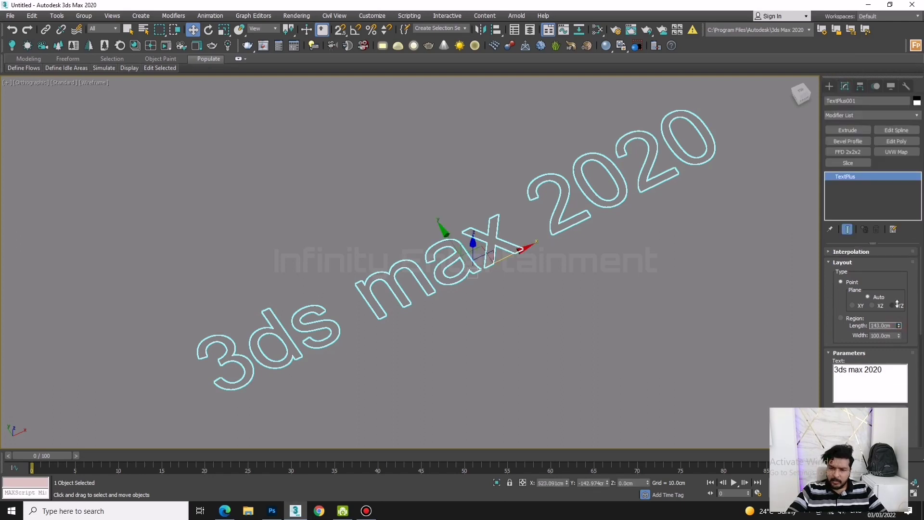
click(857, 306)
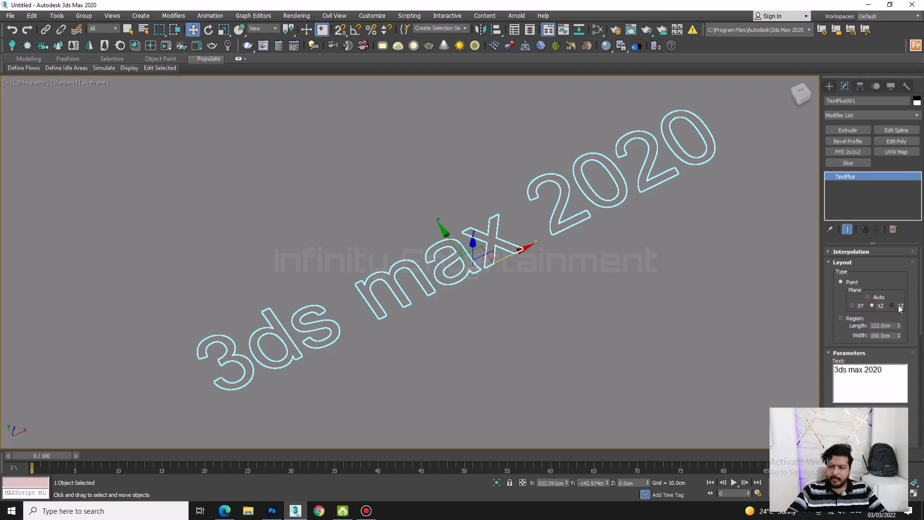
scroll(871, 332, down, 3)
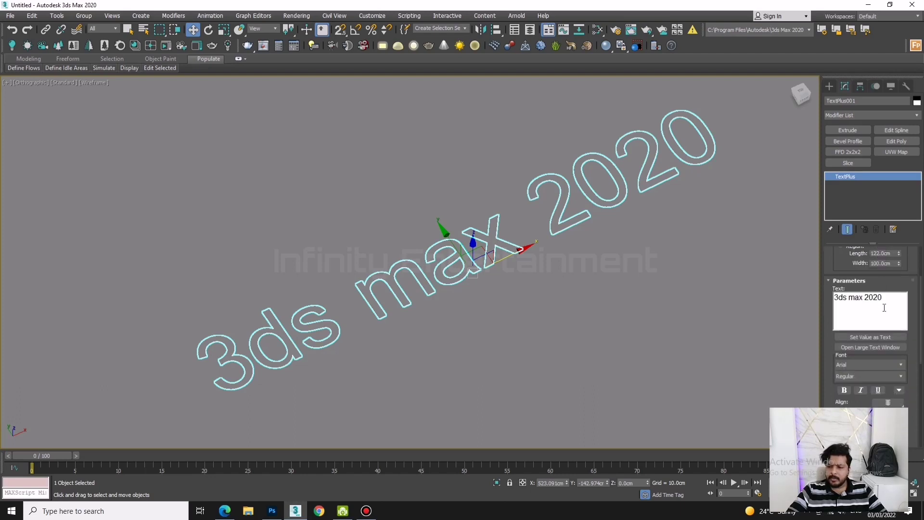
- Keep the Regular font style, reselect the text, and go back to standard primitives
click(899, 368)
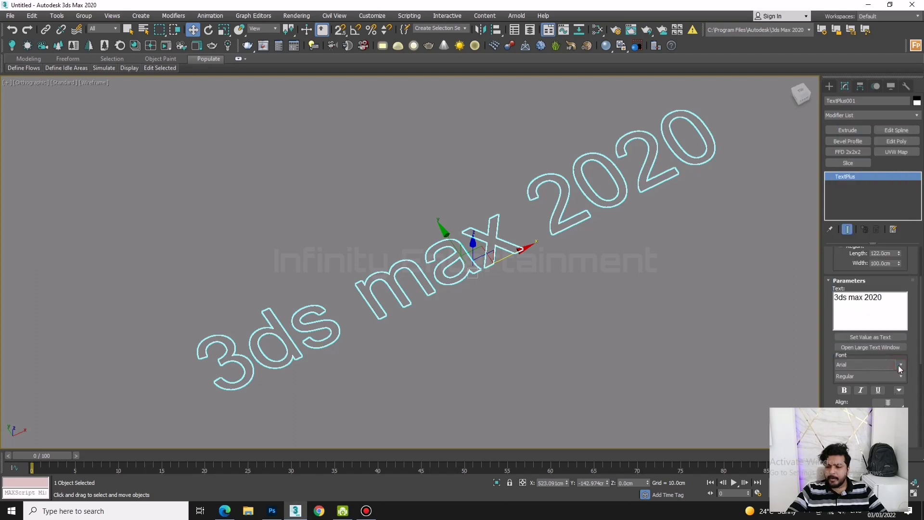
click(902, 376)
click(902, 374)
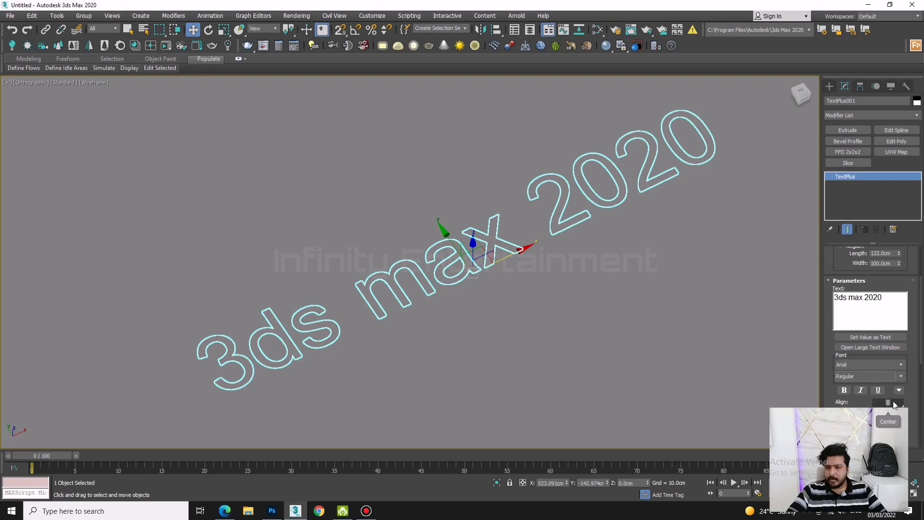
scroll(909, 288, up, 2)
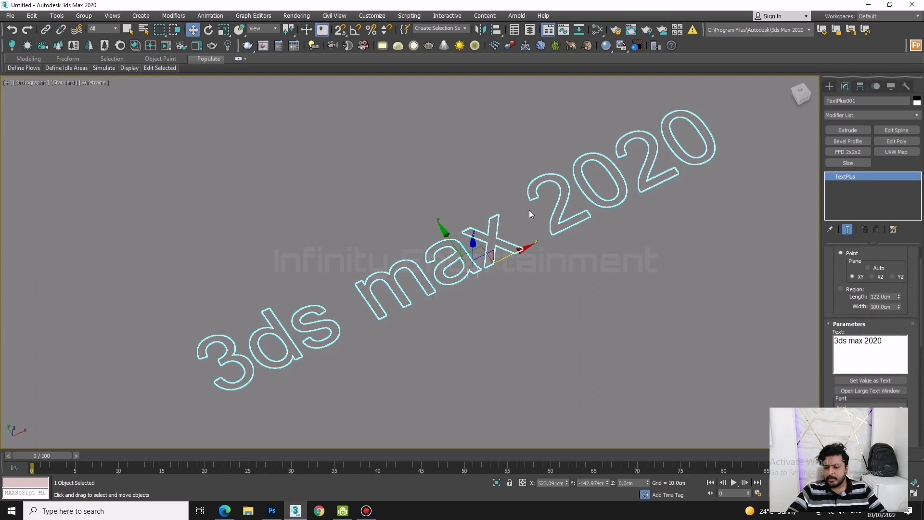
click(697, 245)
drag(709, 100, 426, 264)
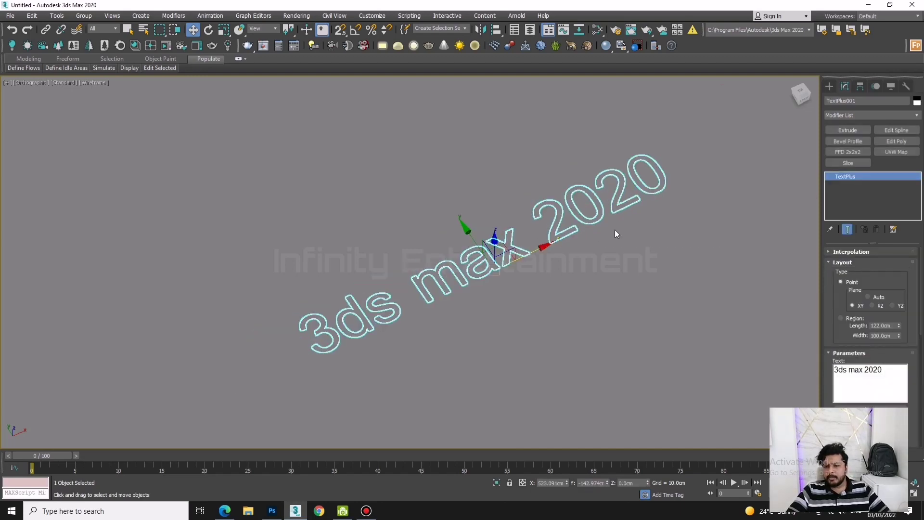
click(829, 87)
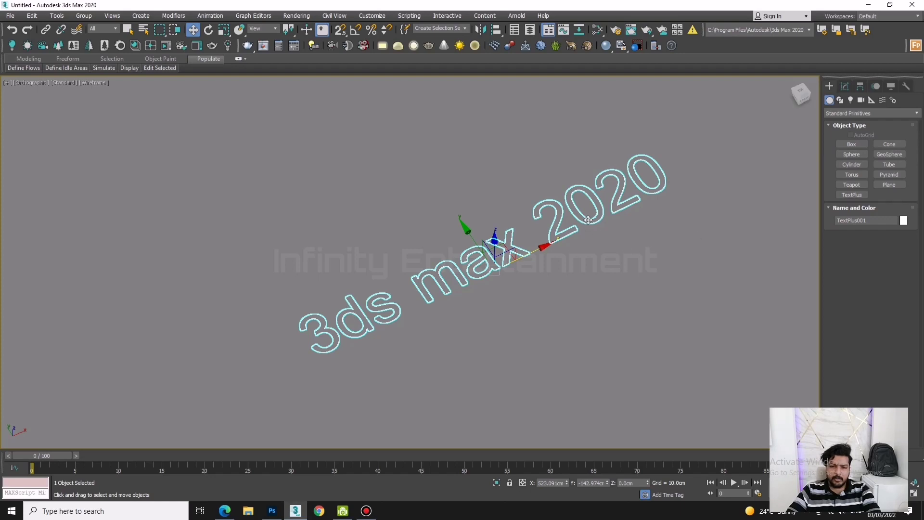
scroll(608, 201, up, 3)
scroll(607, 201, up, 2)
scroll(607, 201, up, 2)
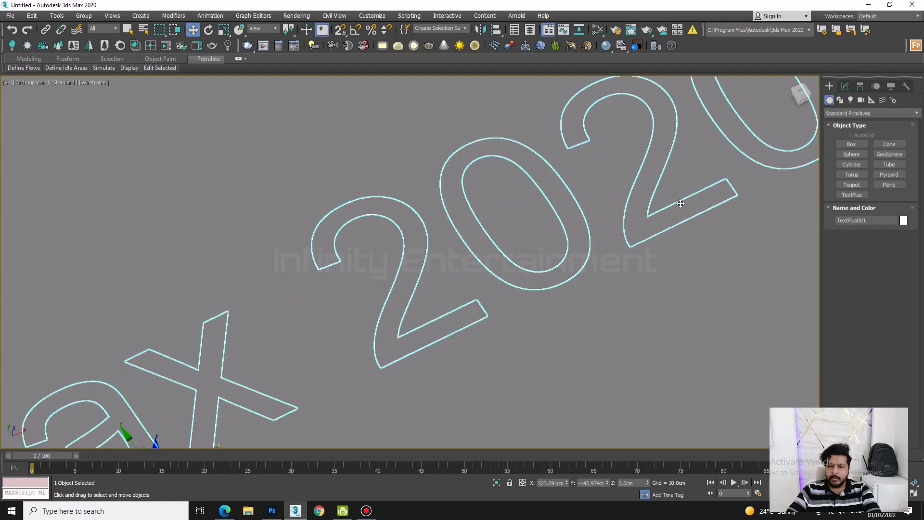
scroll(668, 199, down, 6)
drag(746, 113, 180, 417)
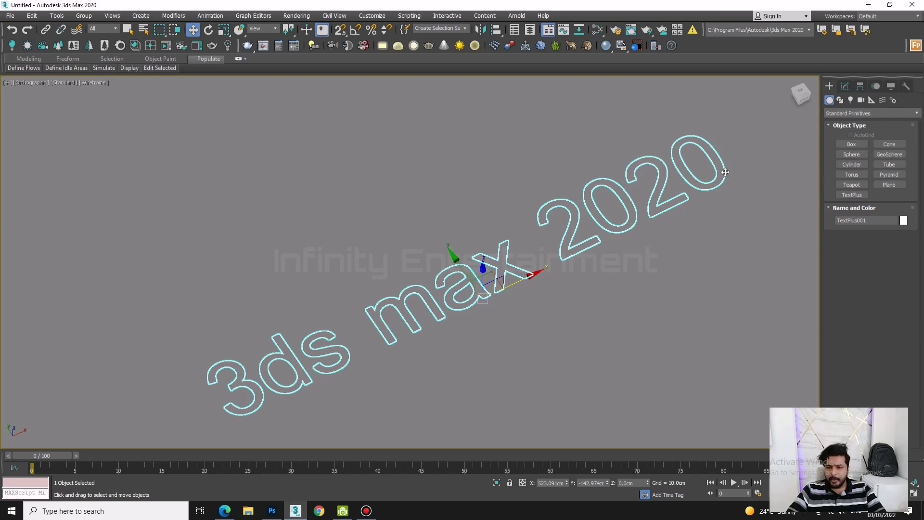
drag(736, 135, 538, 229)
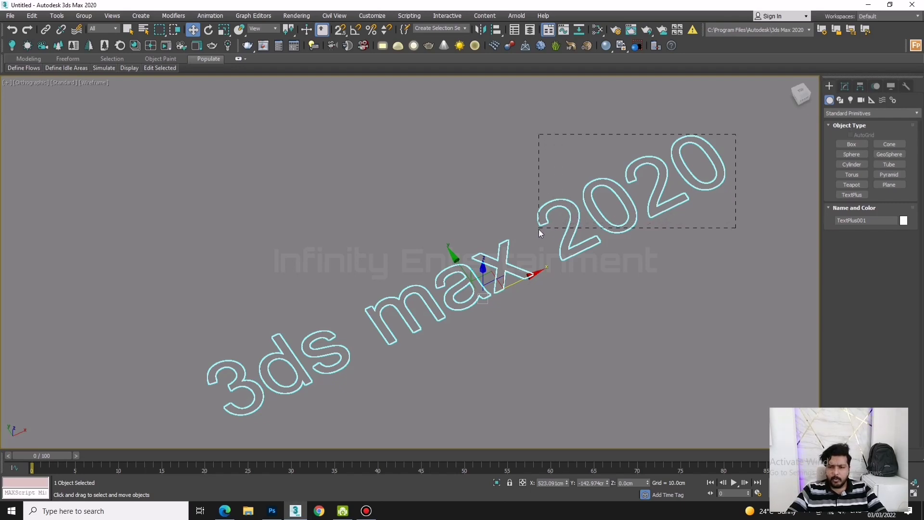